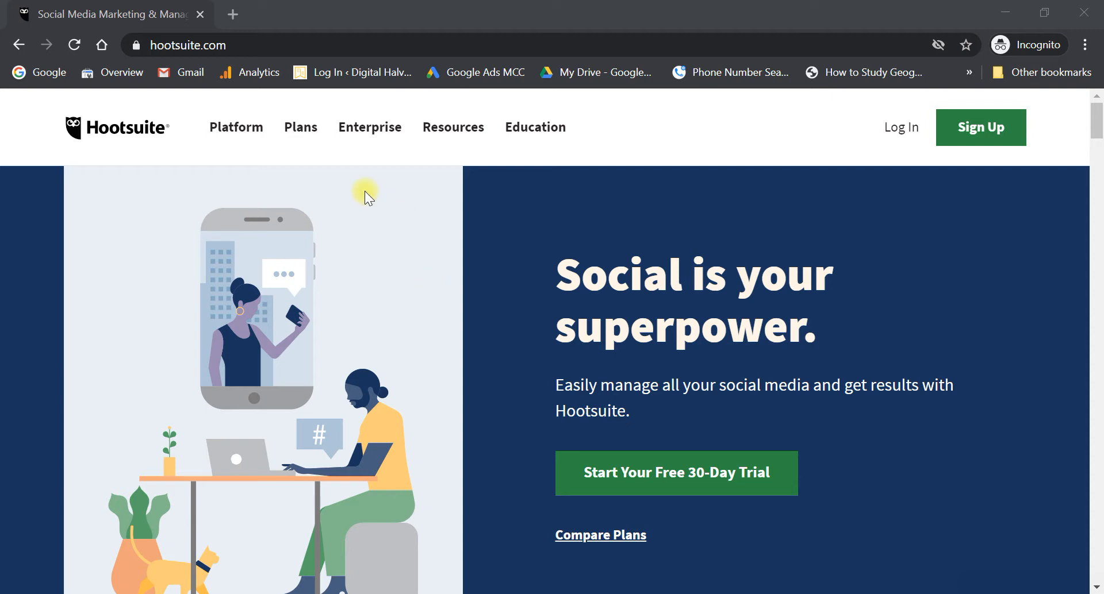
- Show the Plans pricing menu with the Free through Enterprise tiers on hootsuite.com
mouse_move(300, 127)
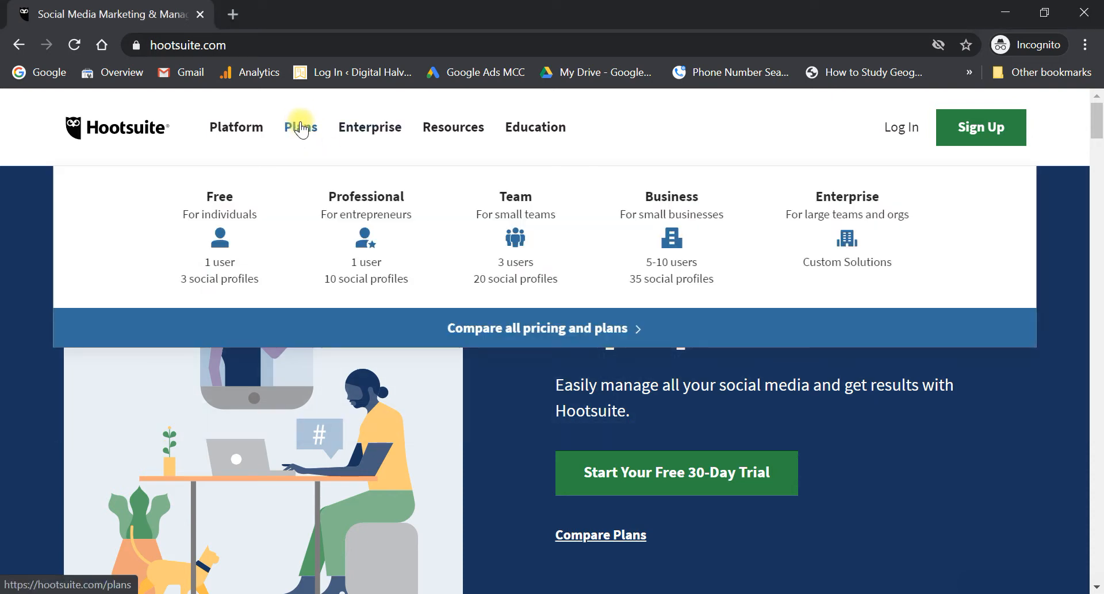
- Load hootsuite.com/plans and browse the Professional, Team, Business and Enterprise pricing cards
click(246, 209)
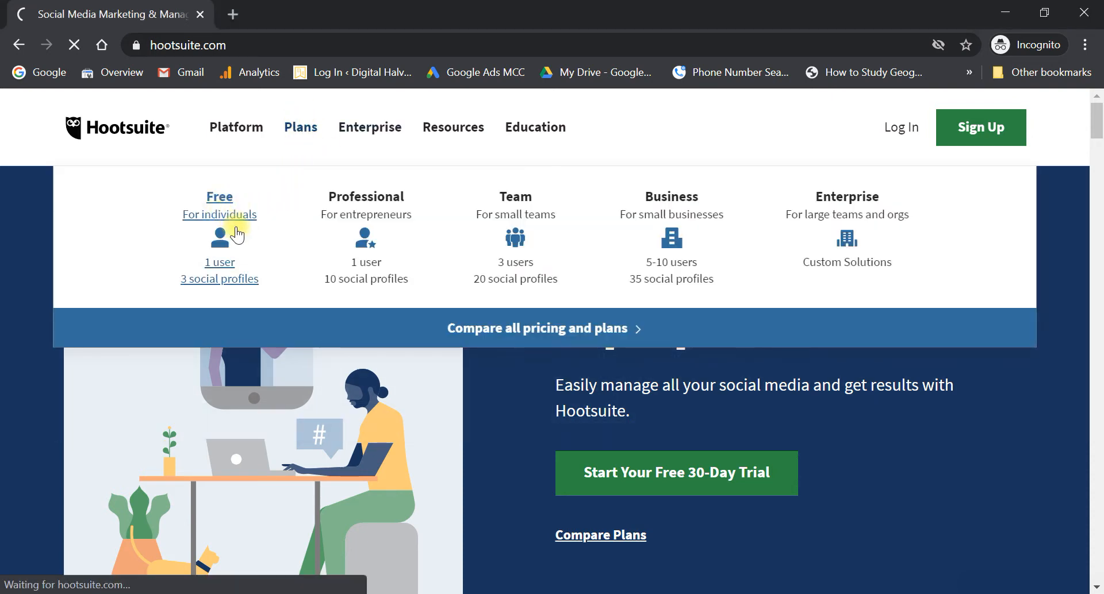
scroll(361, 275, down, 4)
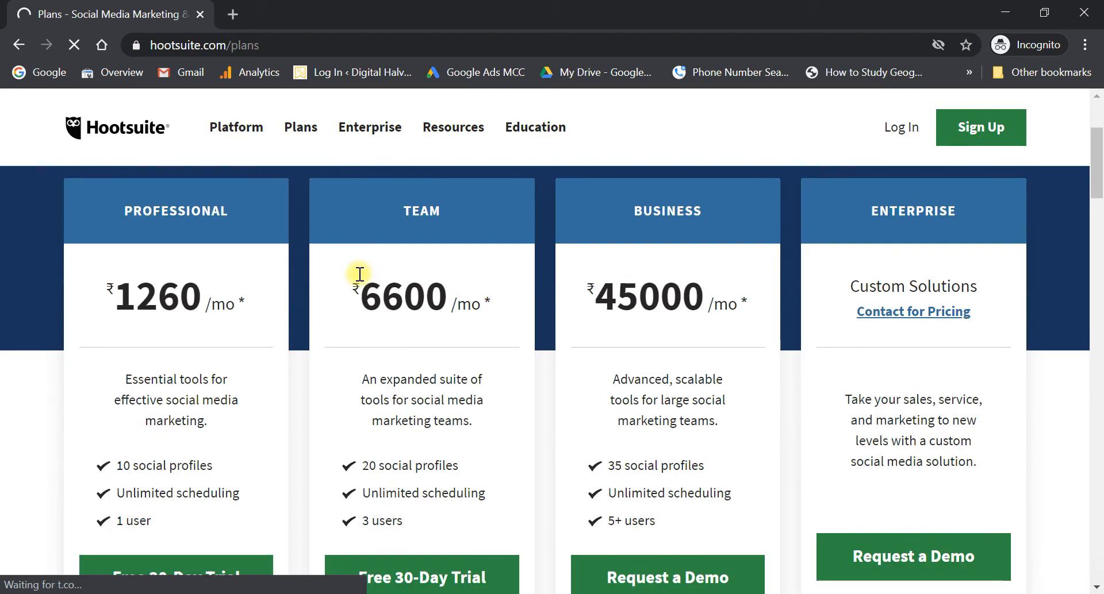
scroll(359, 275, up, 2)
mouse_move(295, 122)
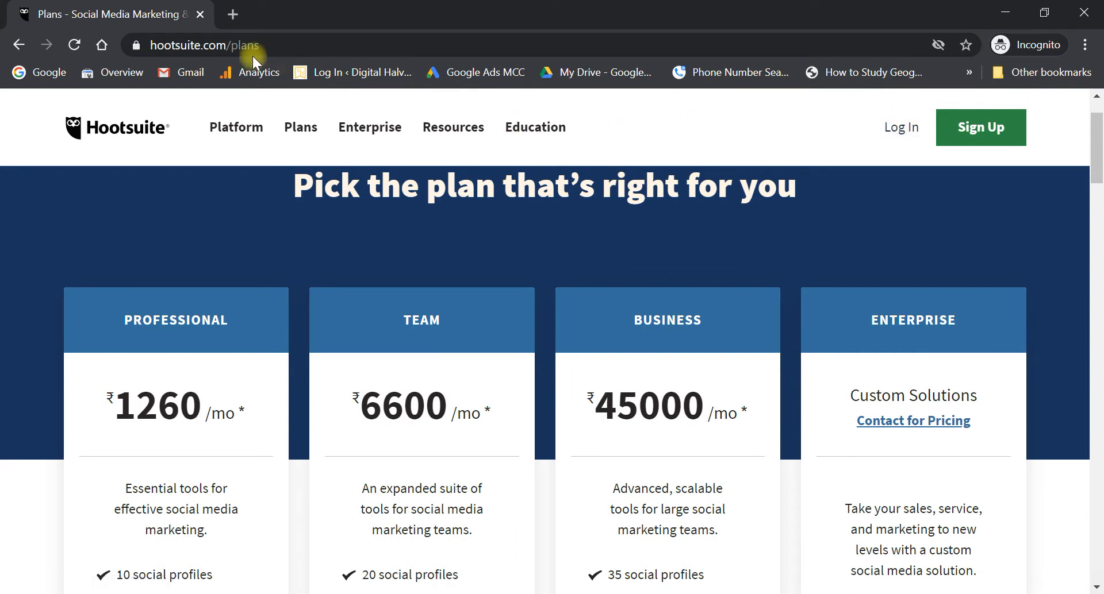
click(229, 51)
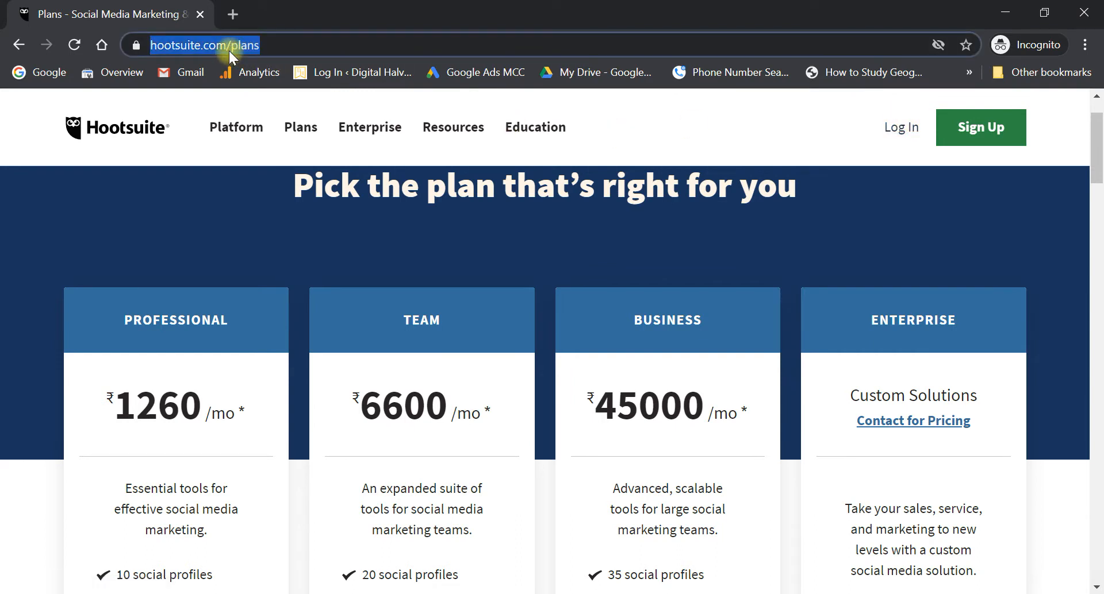
key(End)
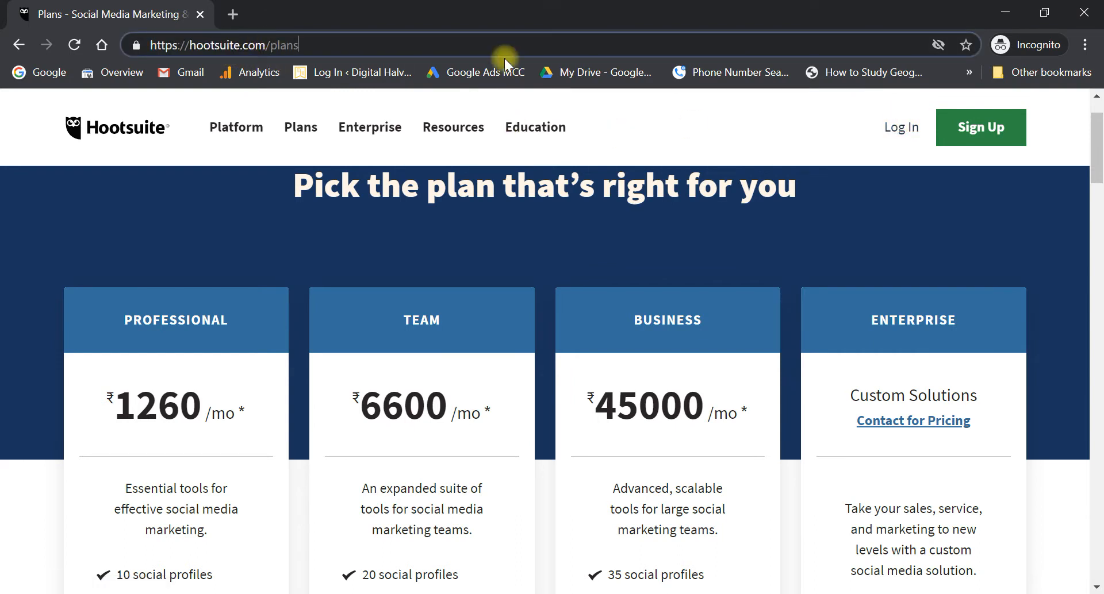
click(899, 131)
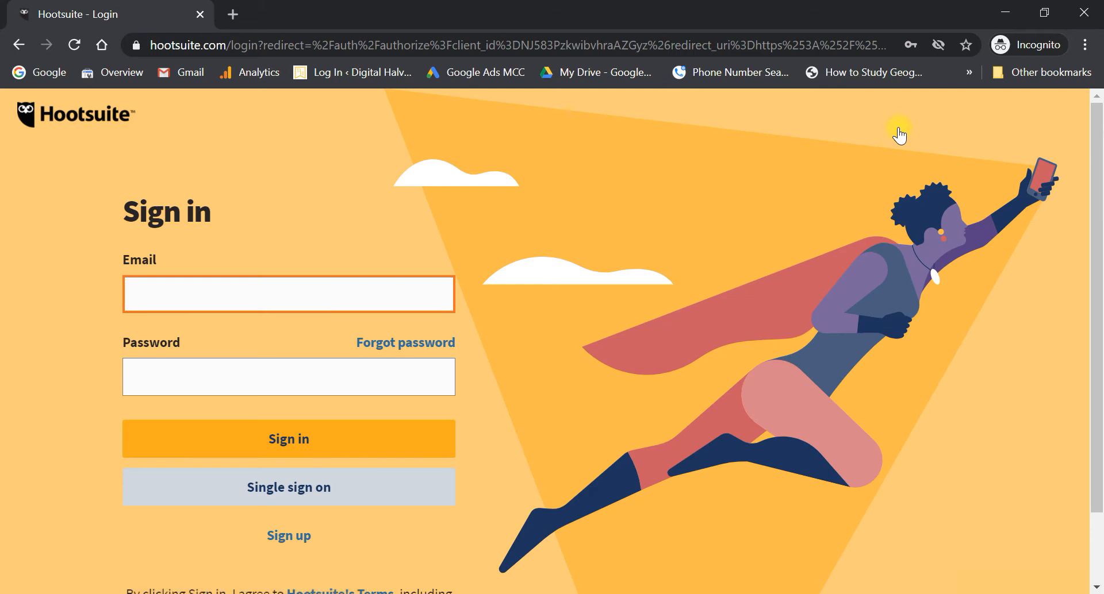
scroll(733, 351, down, 2)
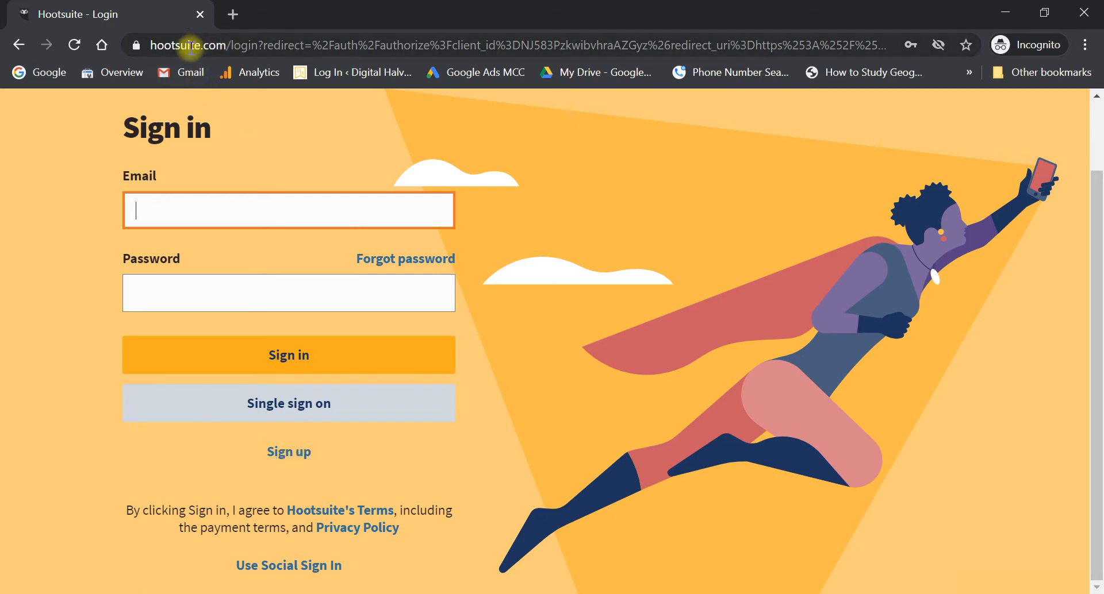
click(279, 457)
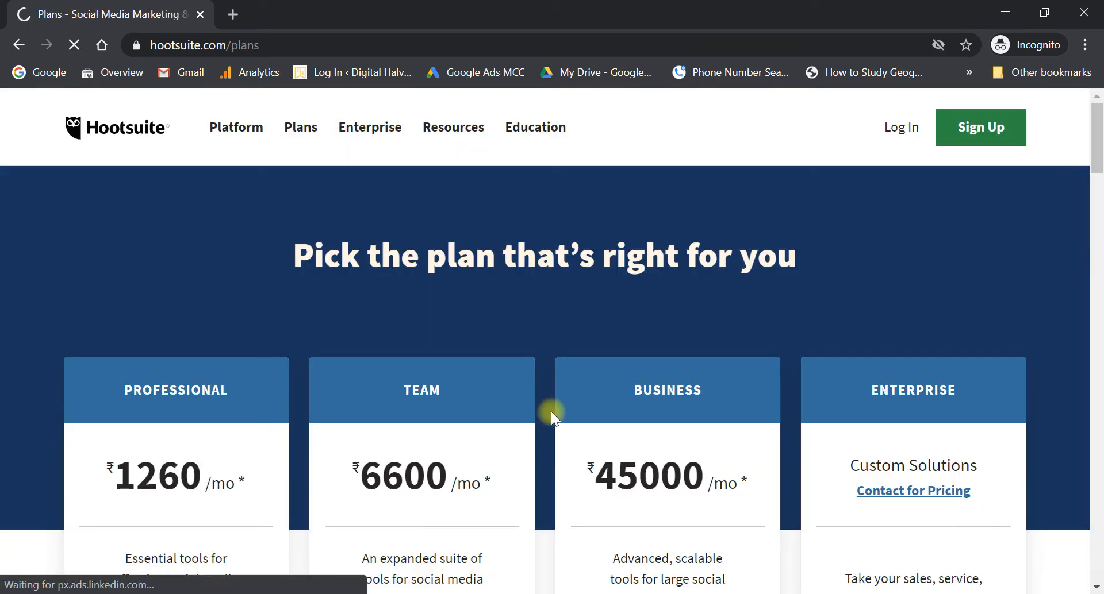
- Find and highlight the 'Try our limited Free plan' offer line
scroll(551, 412, down, 7)
scroll(550, 412, up, 2)
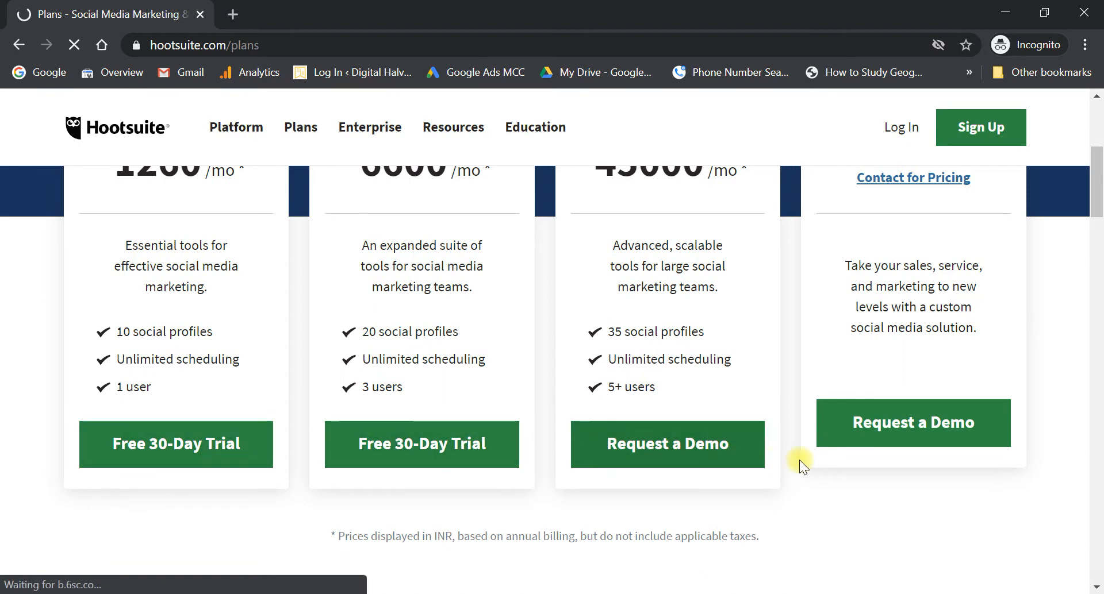
scroll(799, 460, up, 4)
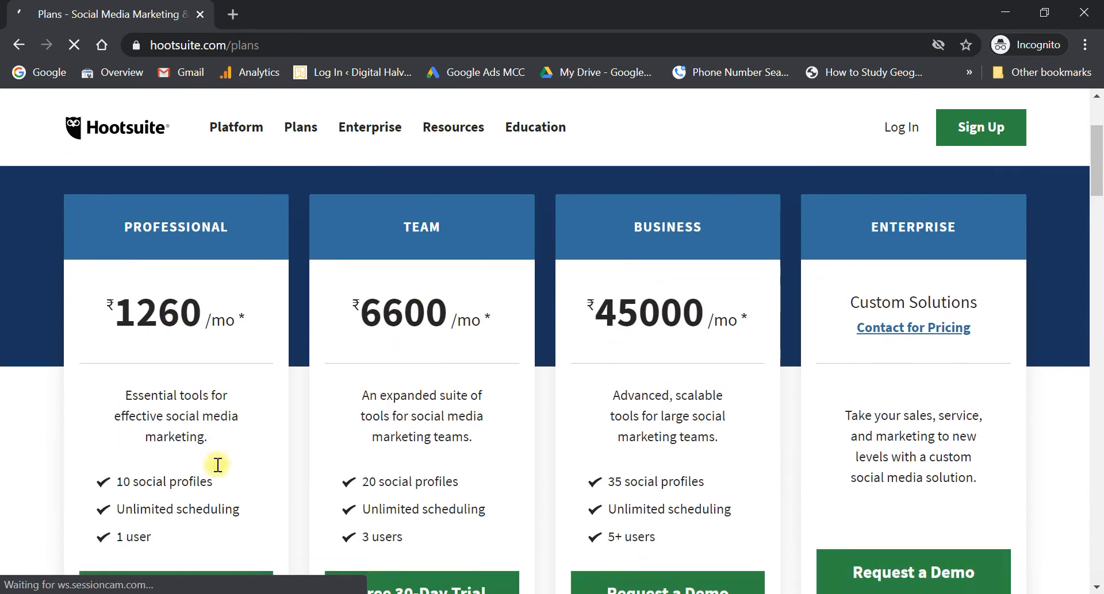
scroll(217, 464, down, 7)
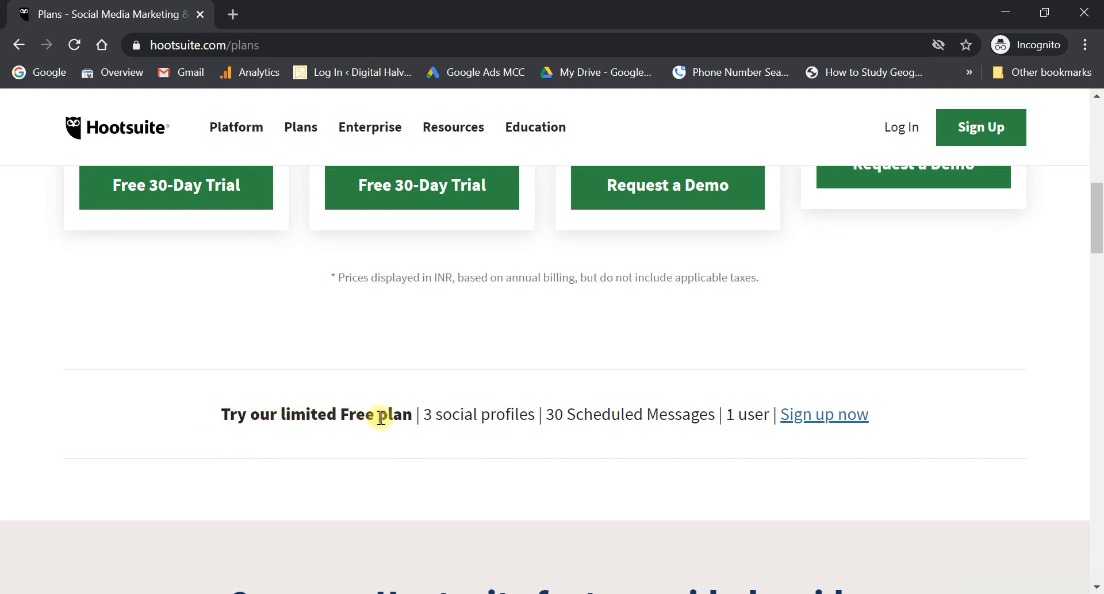
triple_click(410, 424)
click(418, 455)
- Highlight the Free plan limits (3 profiles, 30 scheduled messages, 1 user) and choose 'Sign up now'
scroll(560, 440, down, 1)
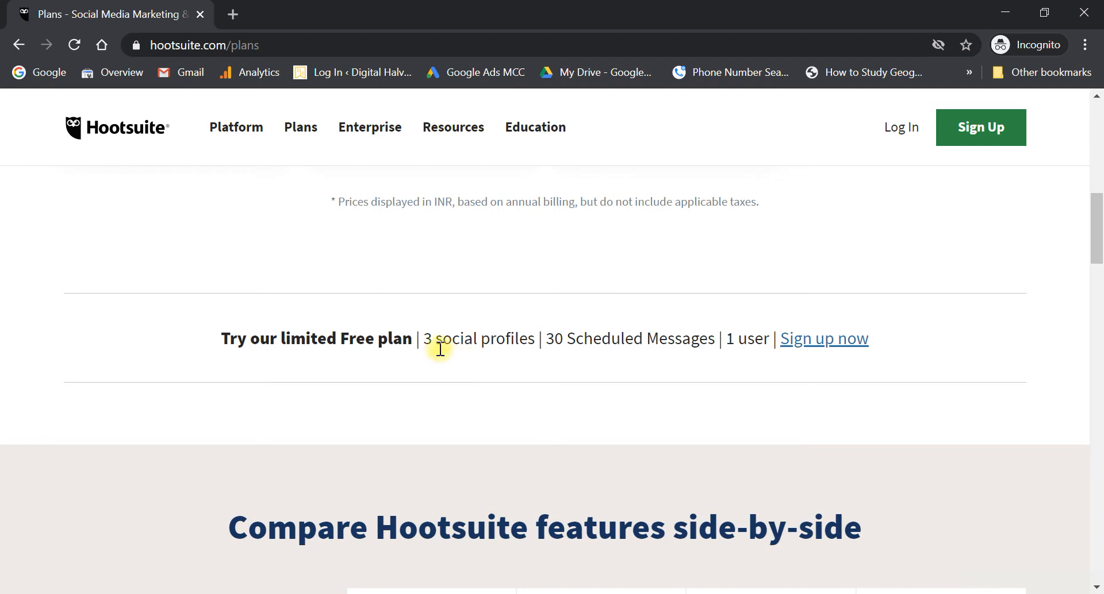
drag(424, 338, 711, 337)
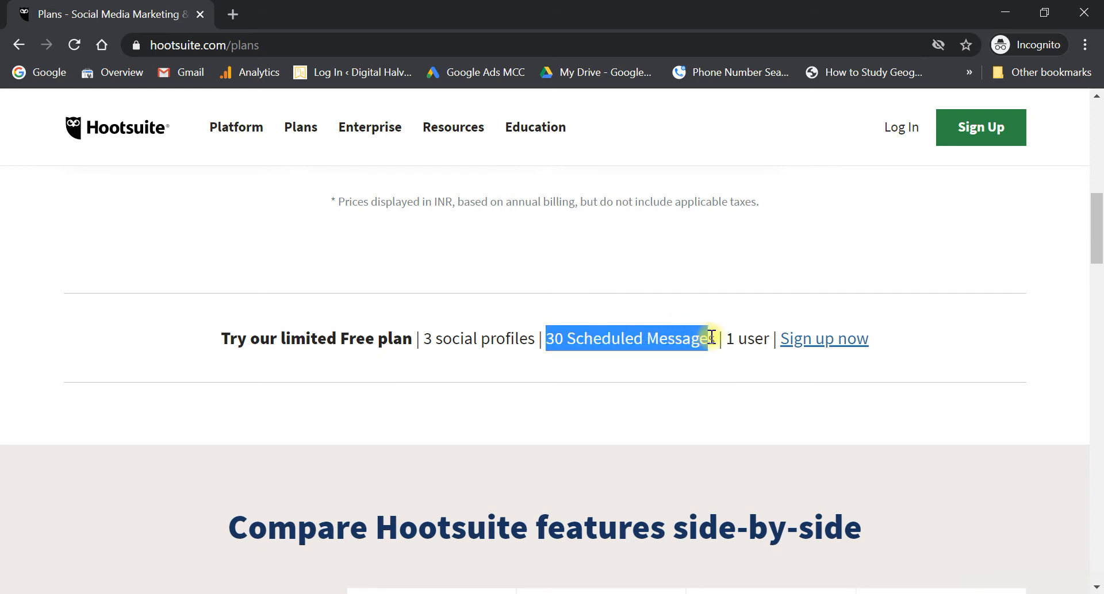
double_click(746, 344)
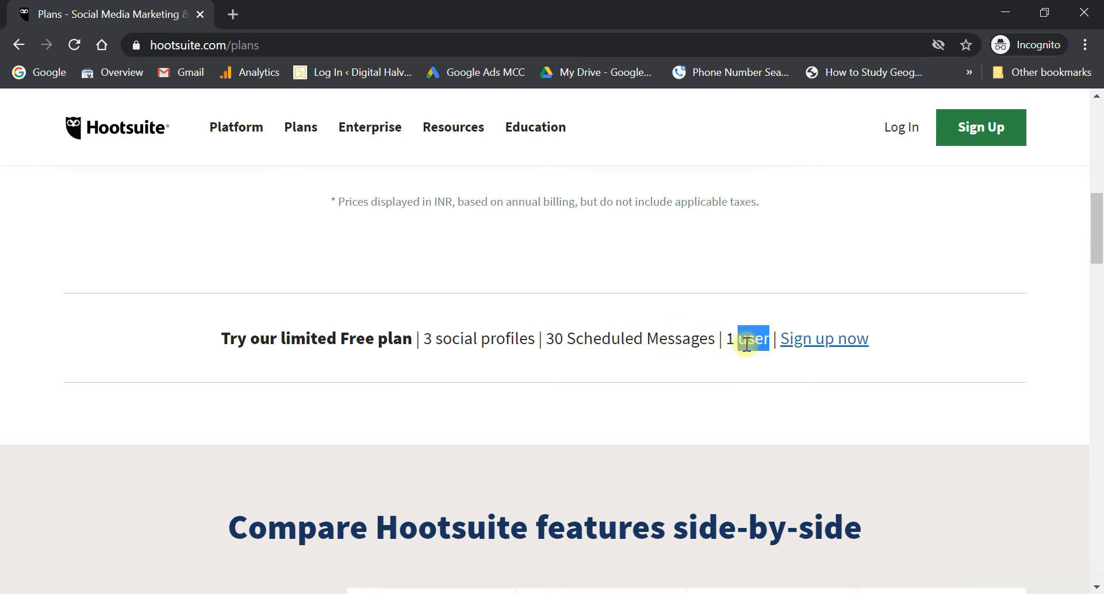
click(771, 393)
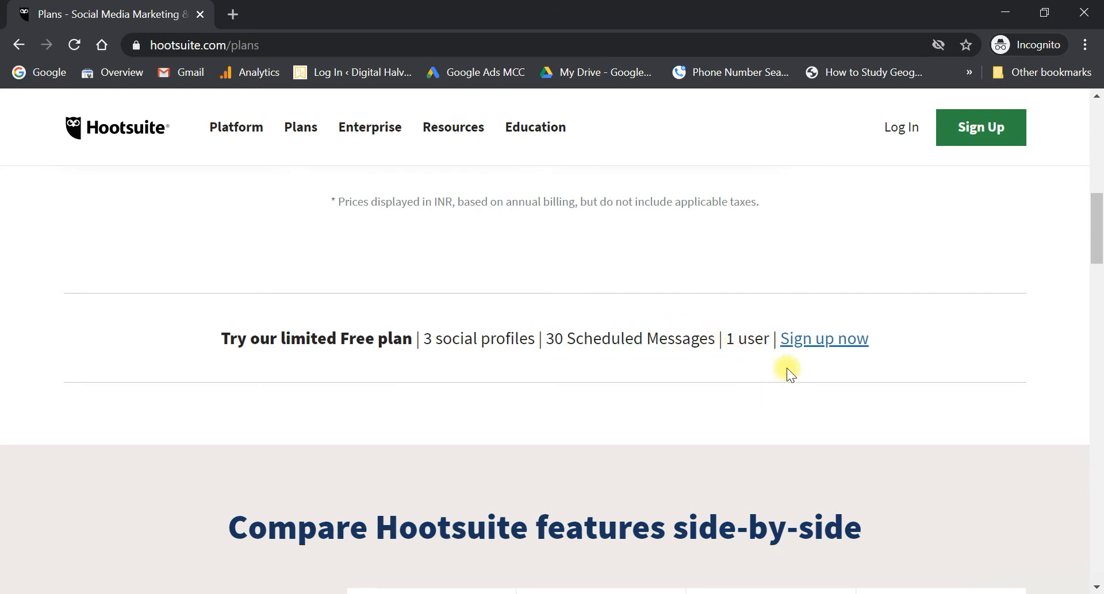
click(834, 344)
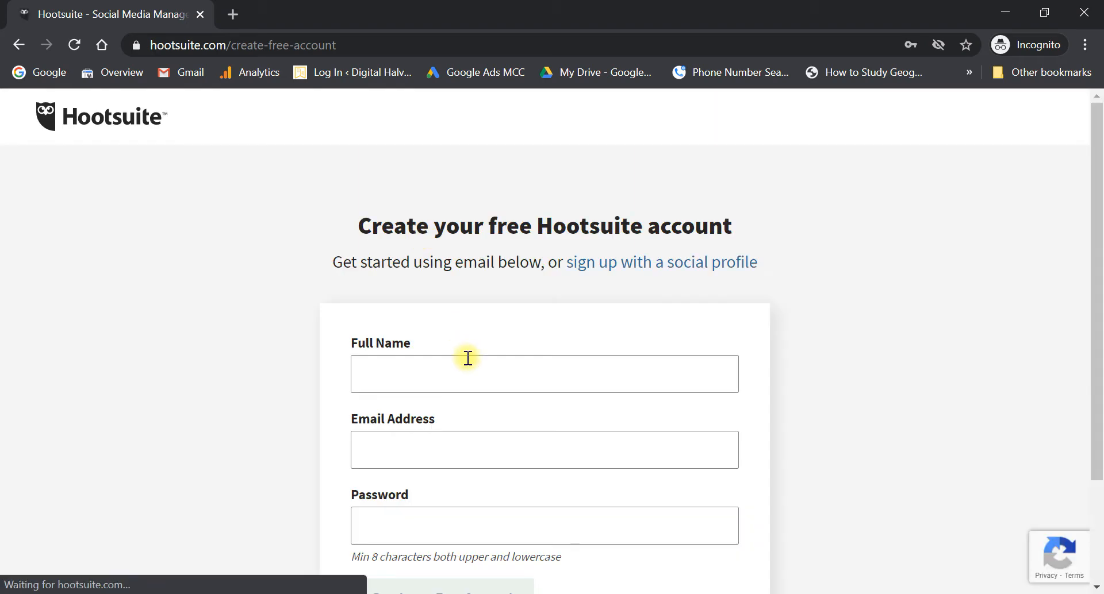
- Enter 'Srimati Kitchen' as the full name on the sign-up form
click(468, 360)
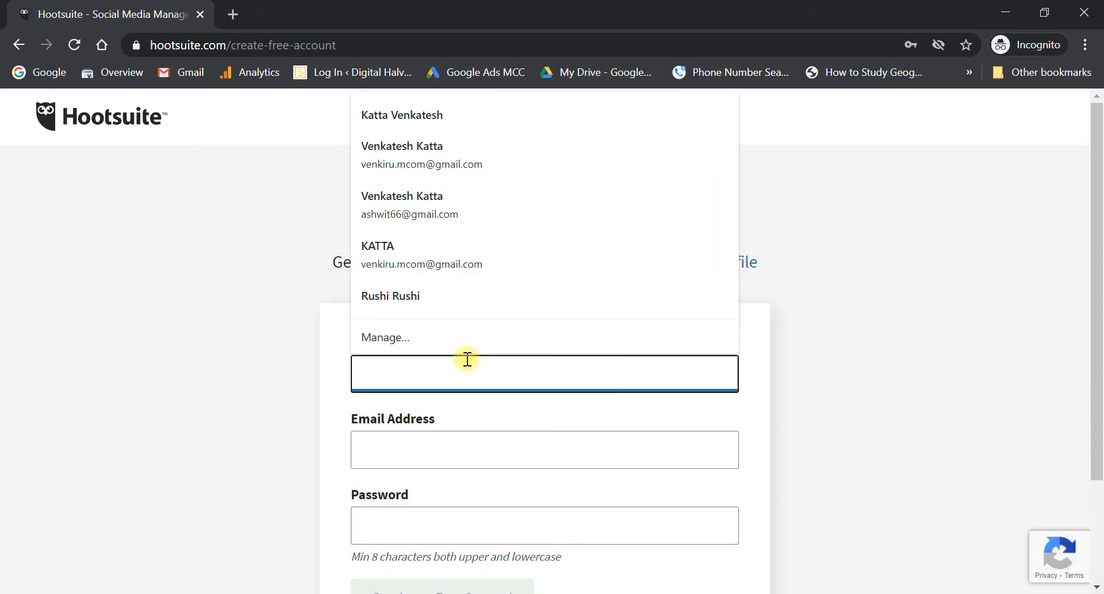
text(Srima)
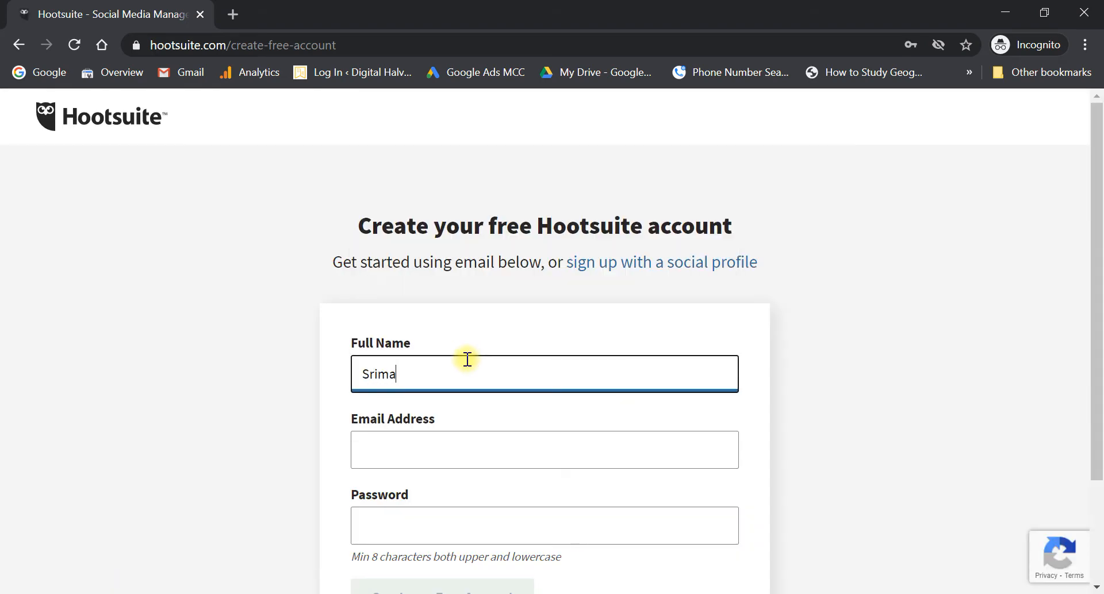
text(ti Kitchen)
- Fill in the brand e-mail and a password, then create the free account
key(Tab)
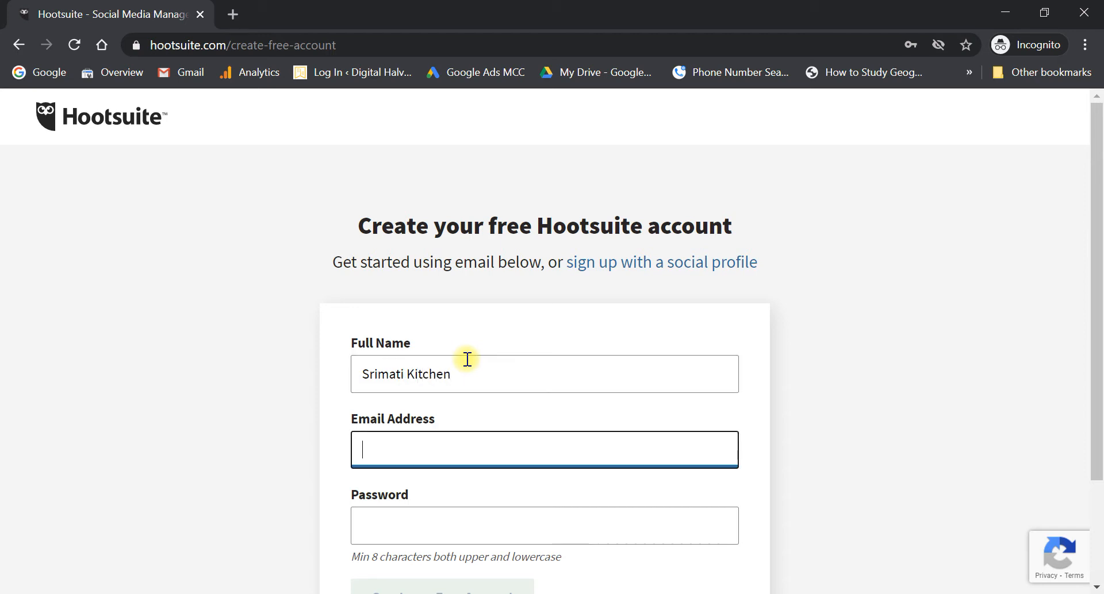
text(brand@)
key(Down)
key(Down)
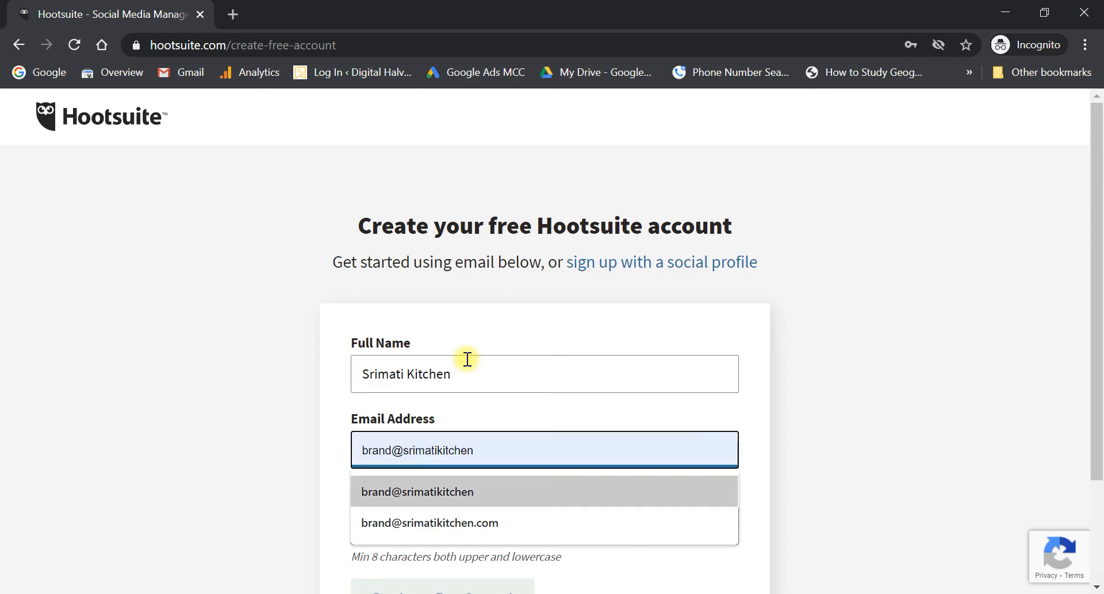
key(Return)
key(Tab)
text(****)
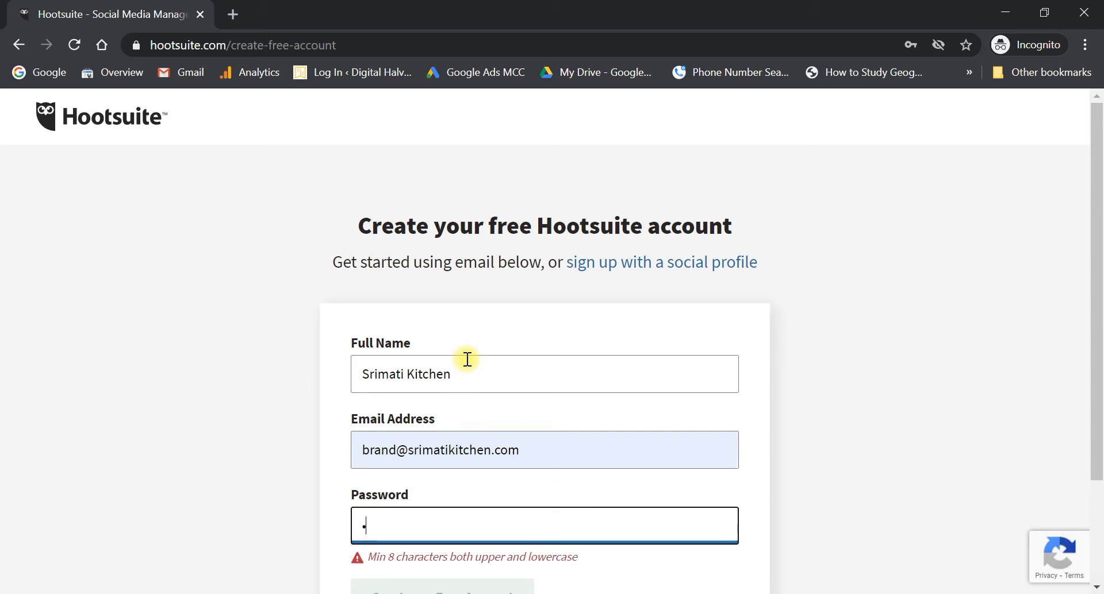
text(****)
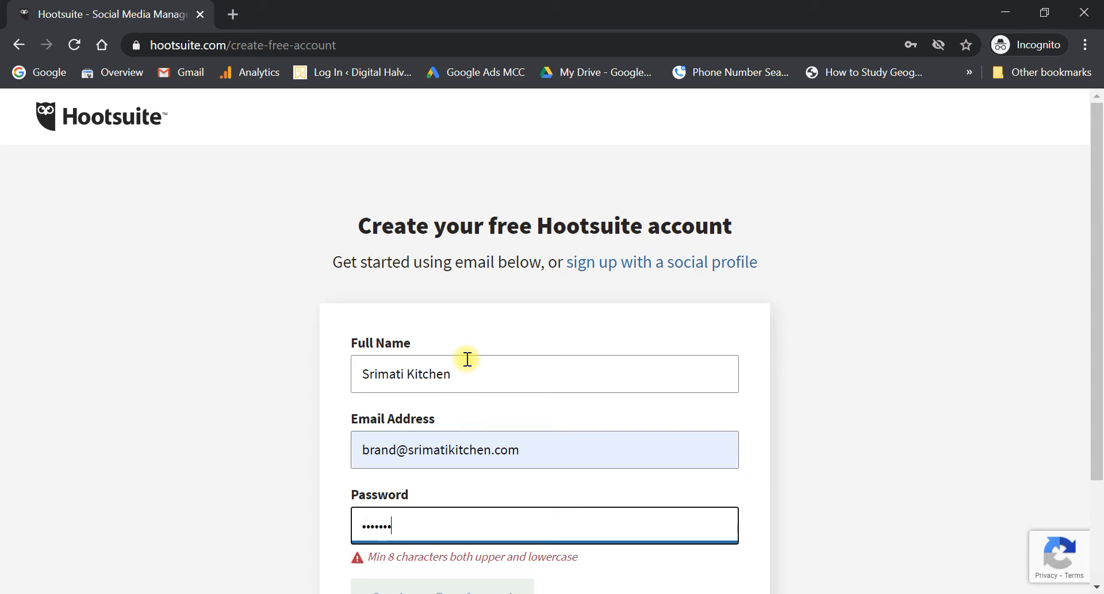
scroll(468, 360, down, 2)
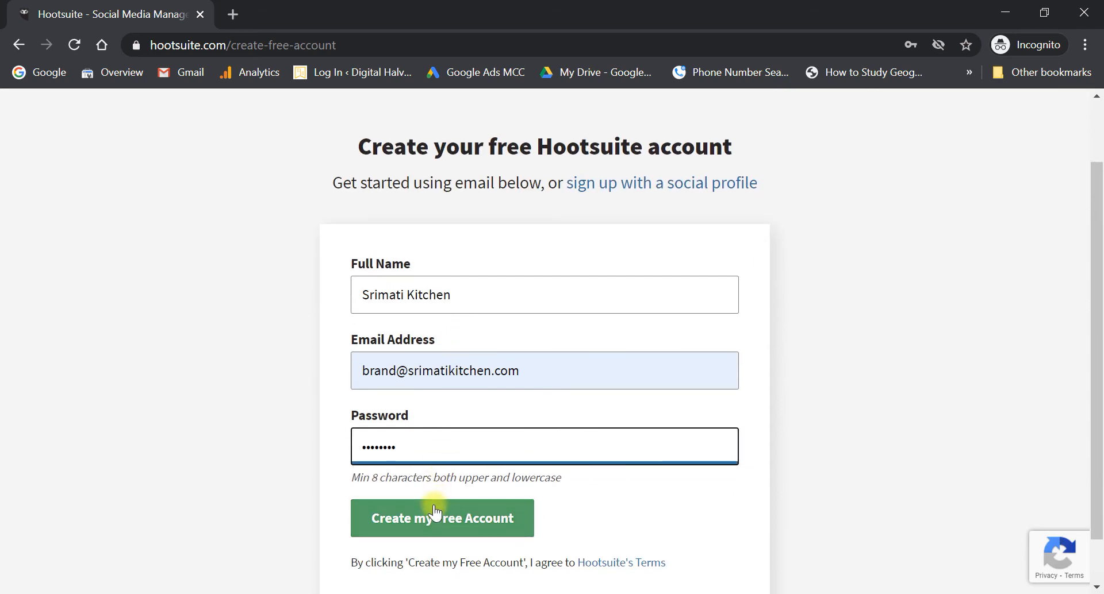
scroll(434, 509, down, 1)
click(425, 460)
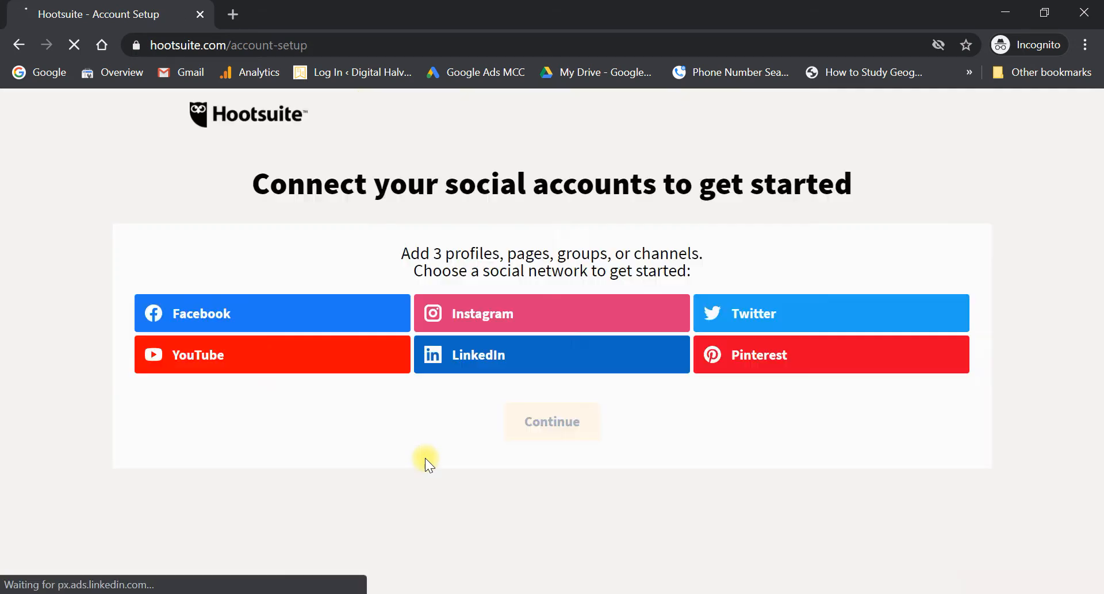
- Highlight the connect-social-accounts heading, then load facebook.com in a new tab
drag(253, 193, 823, 192)
click(898, 201)
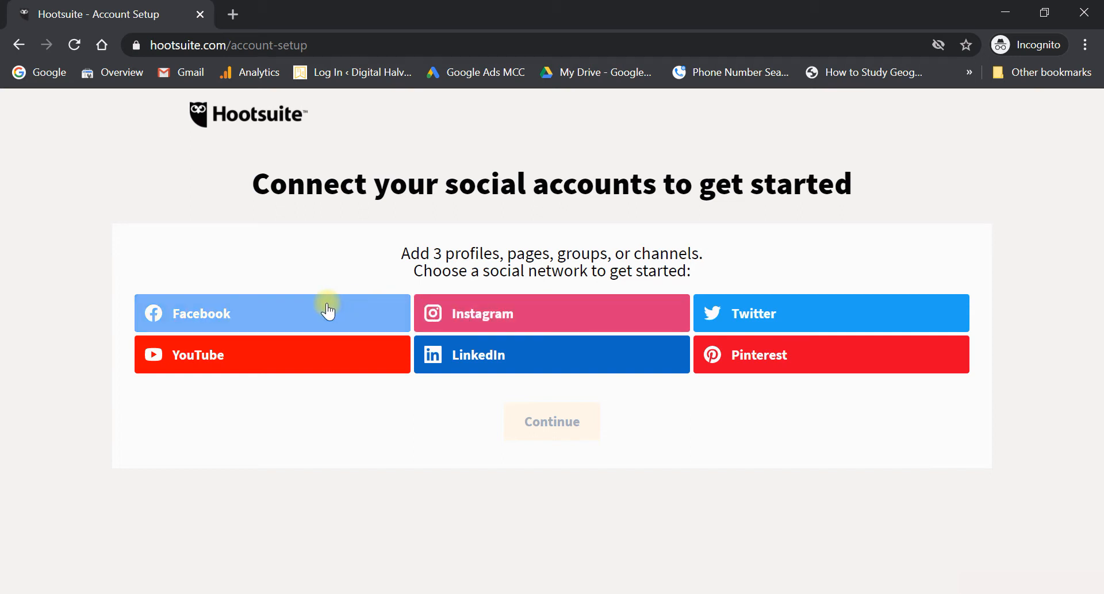
click(235, 12)
text(facebook.com)
key(Return)
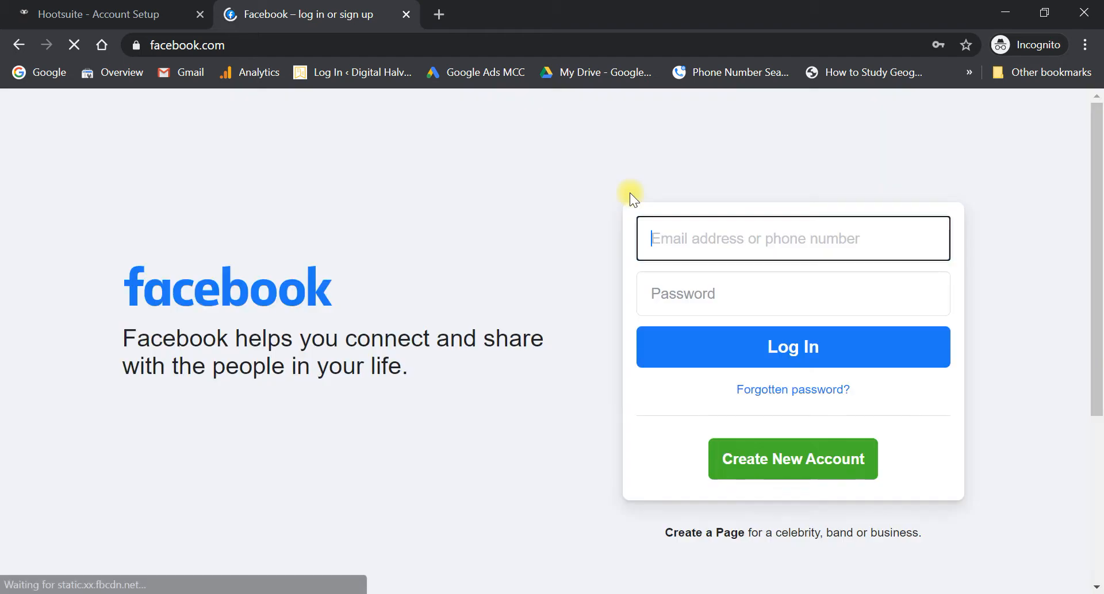
- Log in to Facebook with the saved brand e-mail and the account password
click(706, 238)
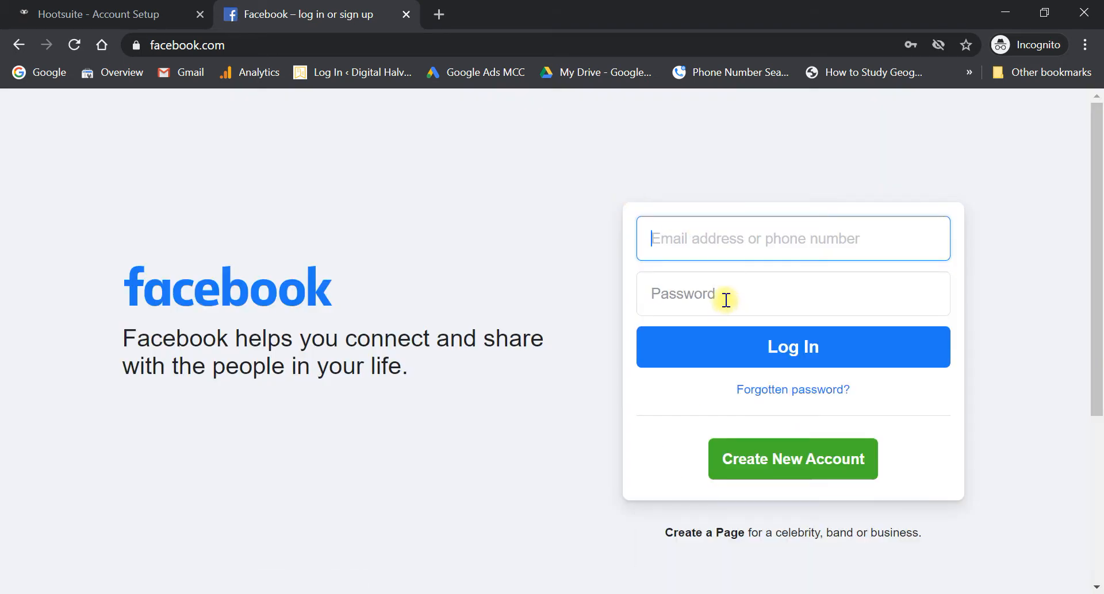
text(brand)
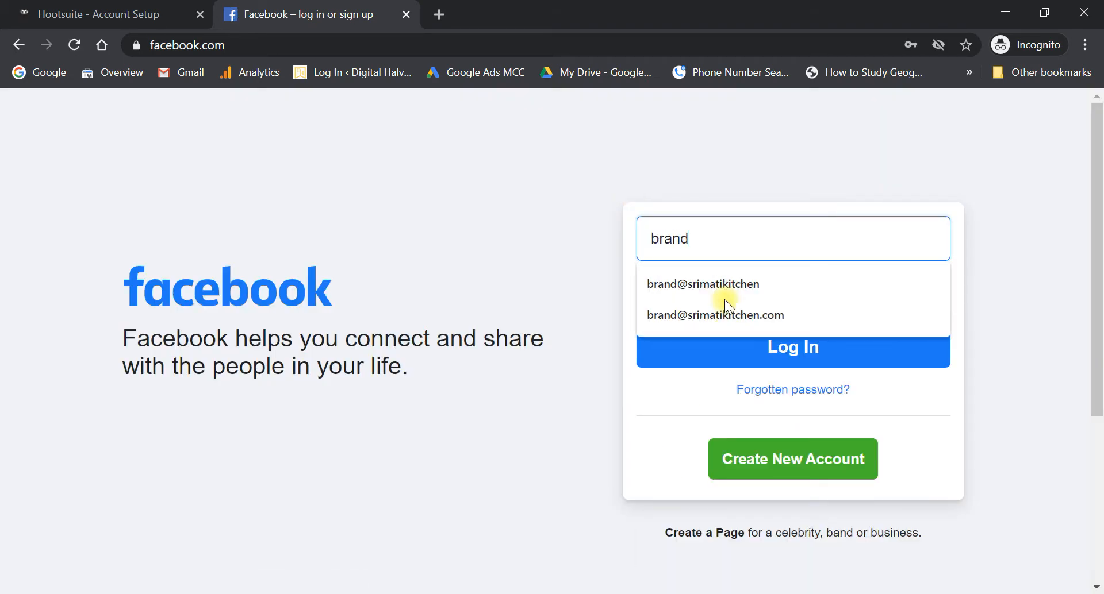
click(734, 309)
click(758, 302)
text(•)
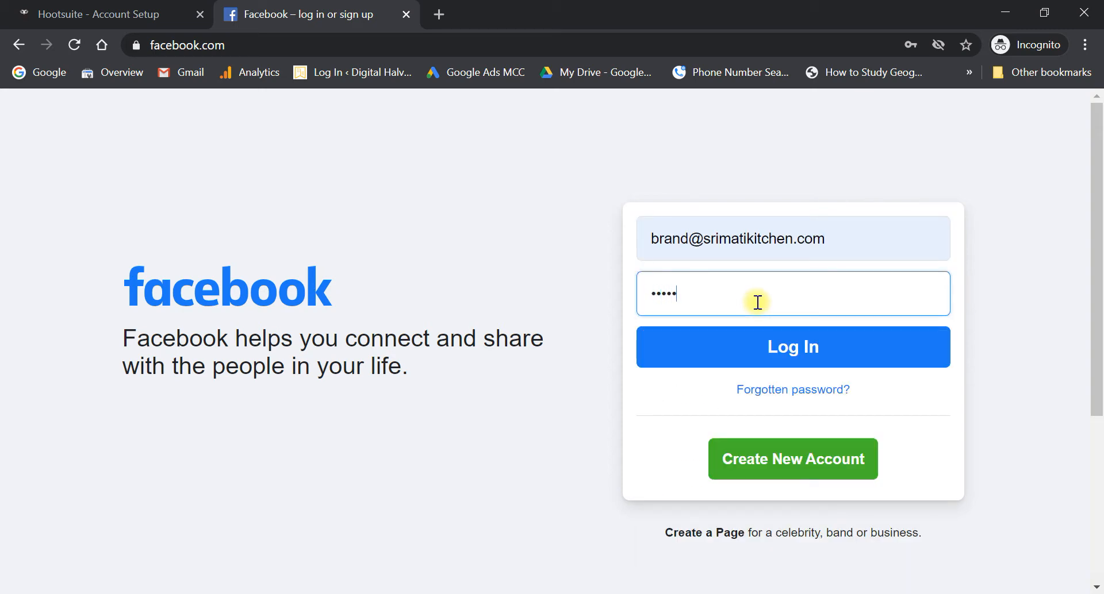
click(763, 336)
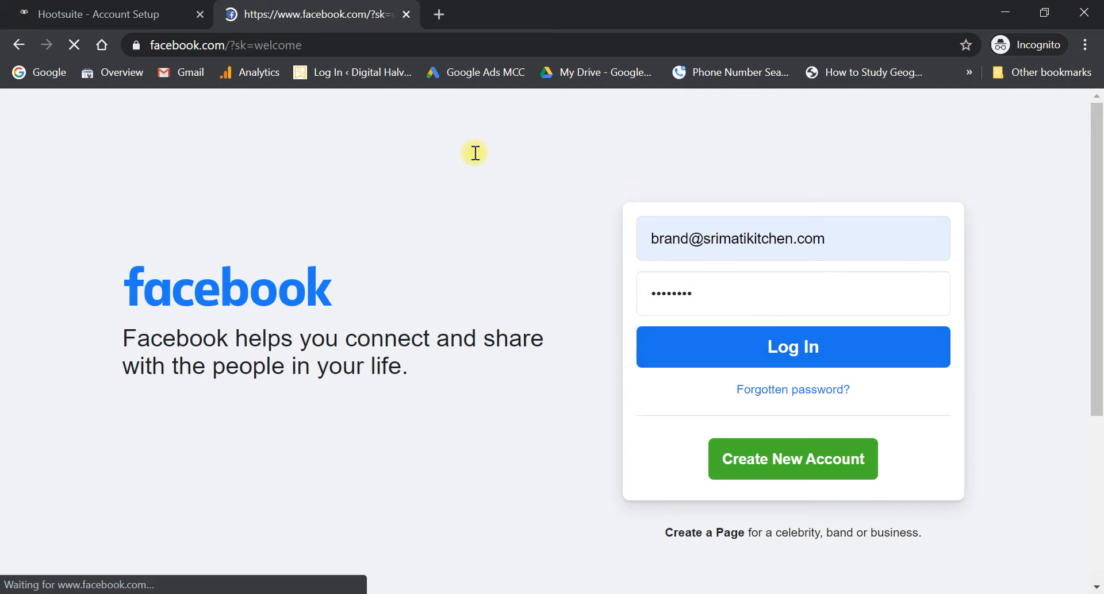
- Load instagram.com in a new tab and enter the srimatikitchen username
click(447, 19)
text(instagram.com)
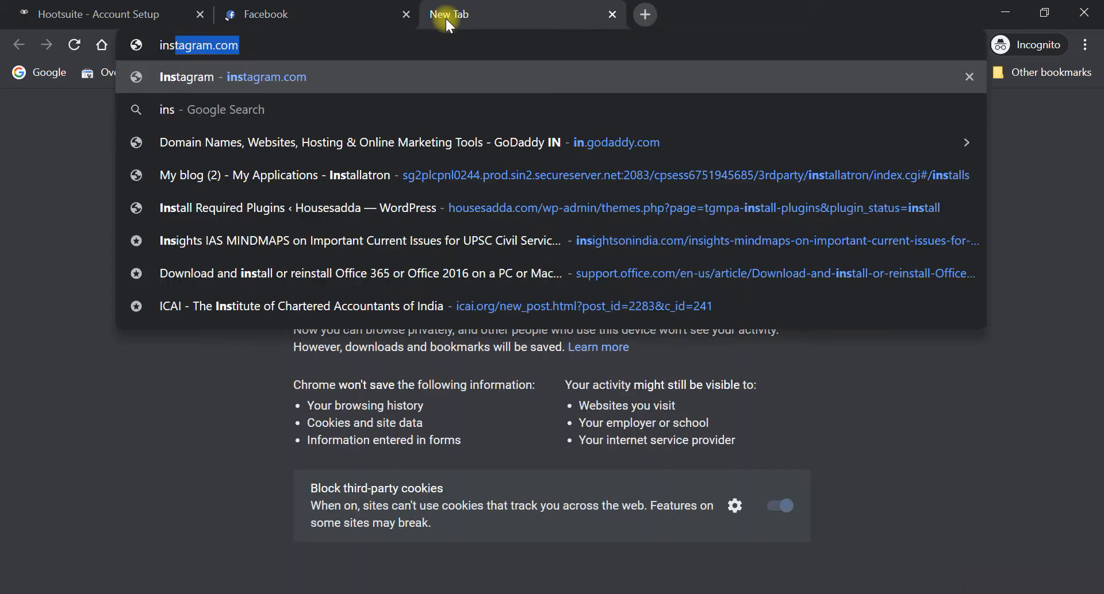
key(Return)
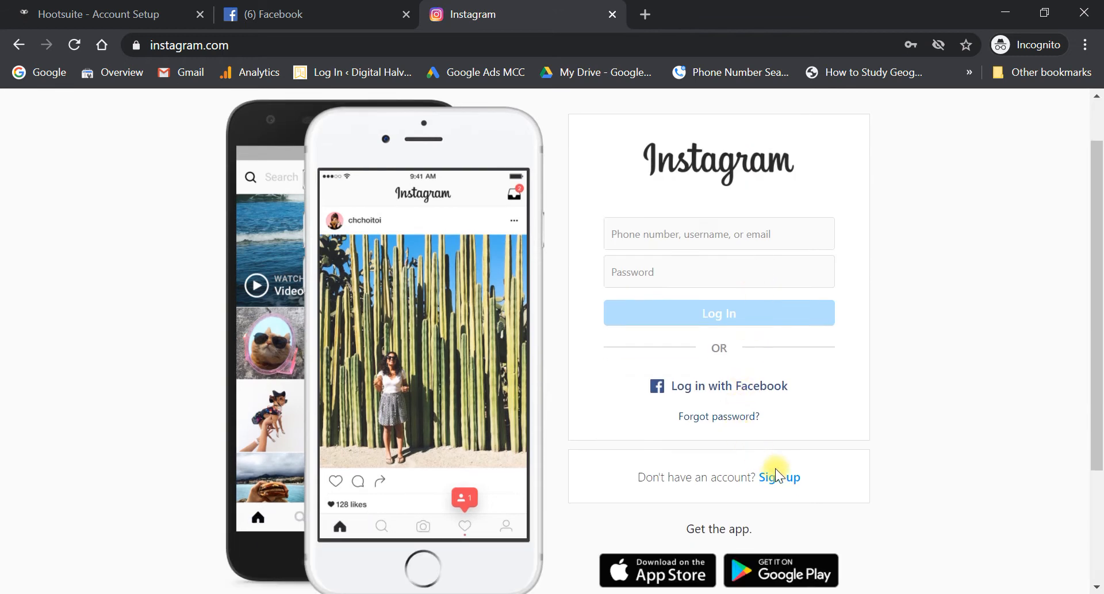
click(691, 236)
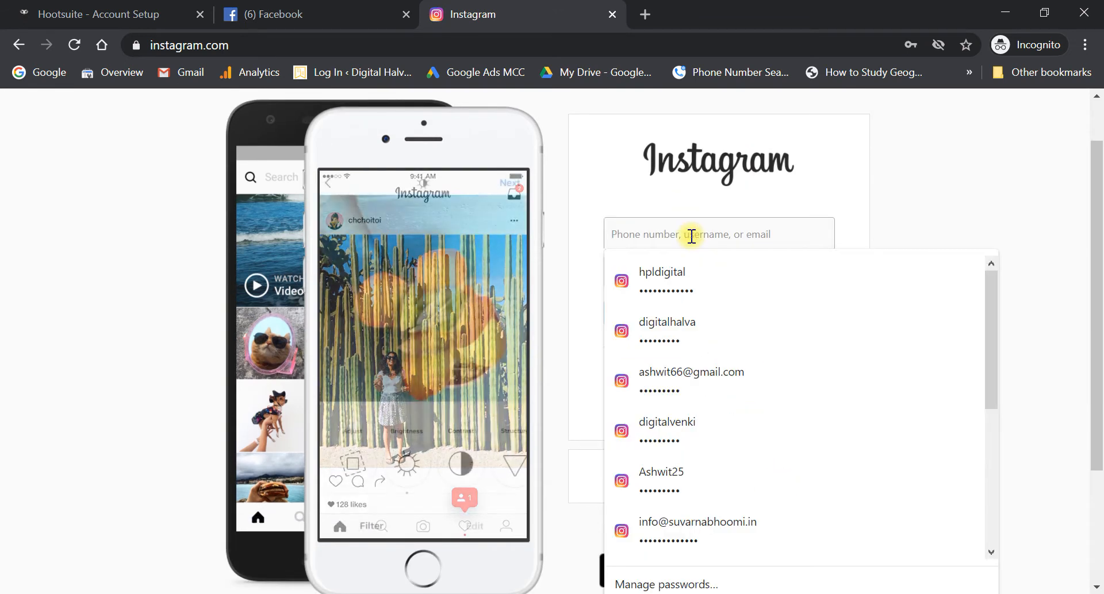
click(691, 237)
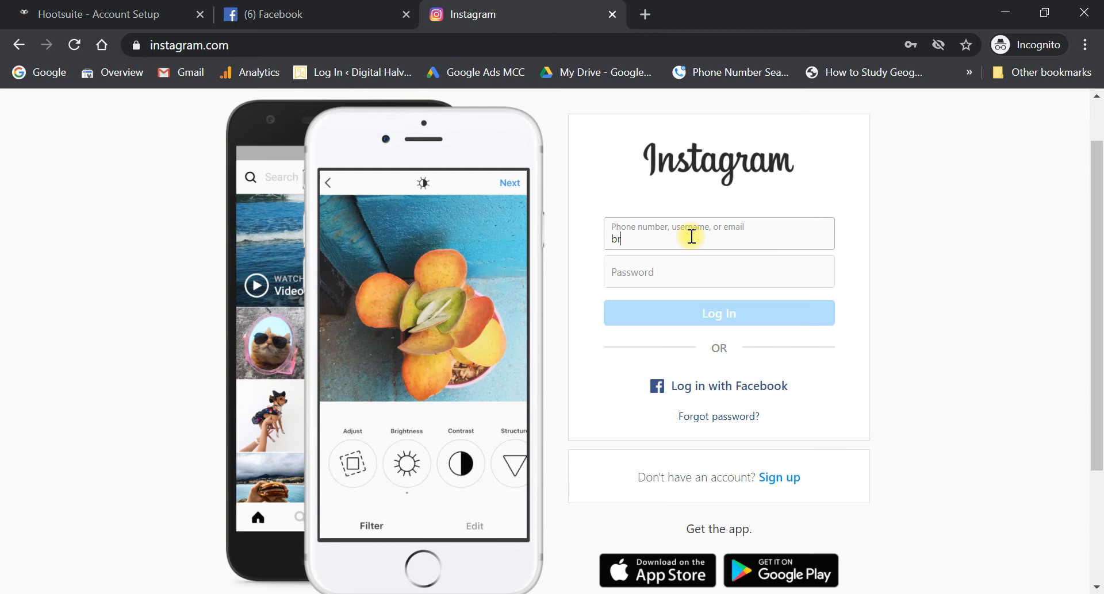
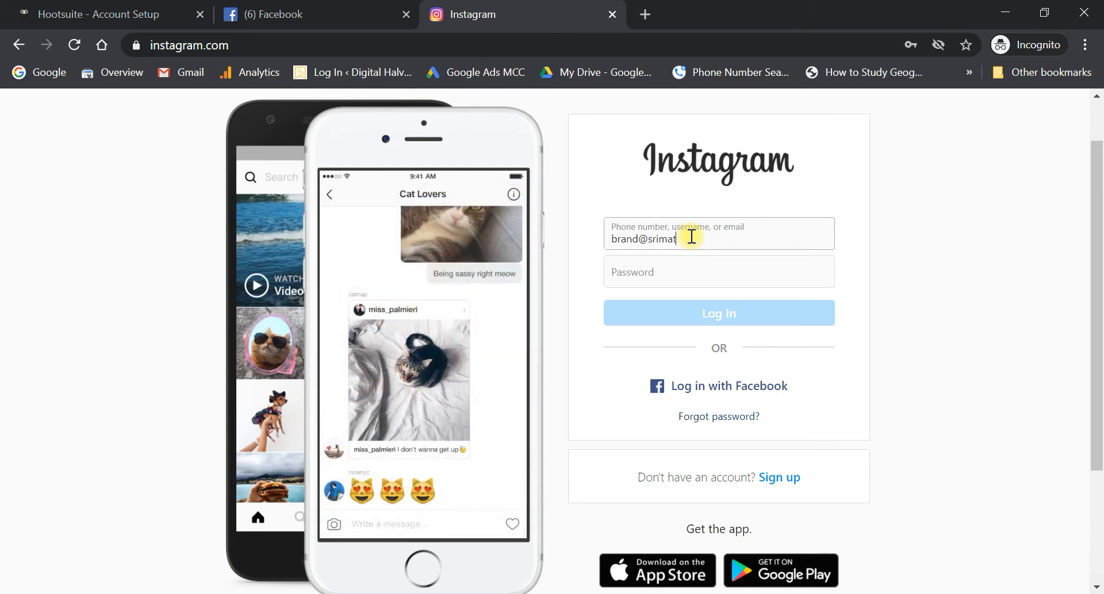
key(ctrl+a)
key(BackSpace)
text(support@)
key(ctrl+a)
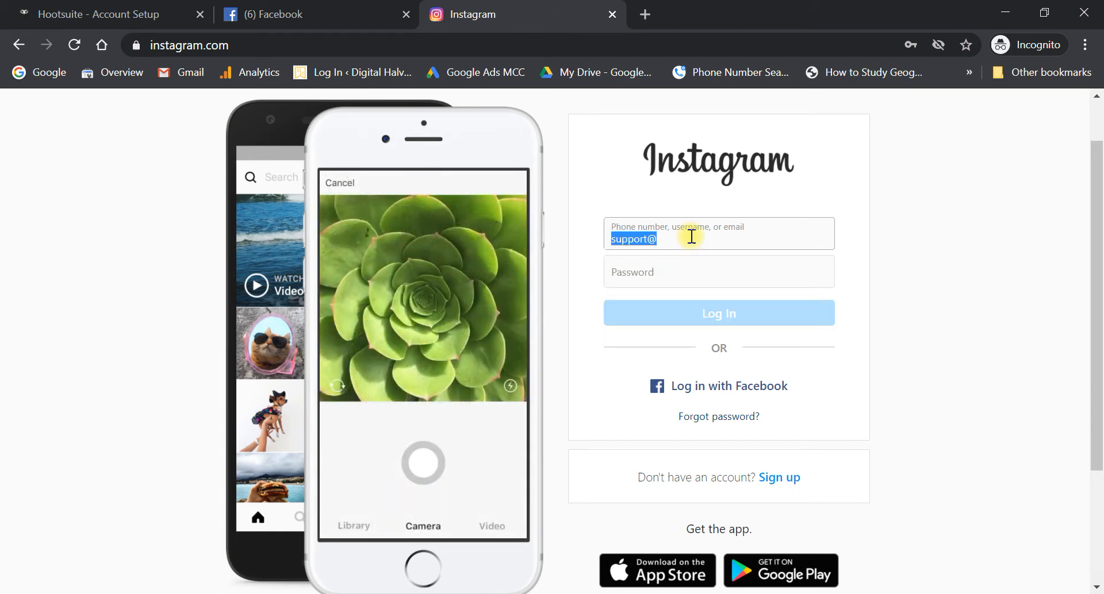
text(srimatikitchen)
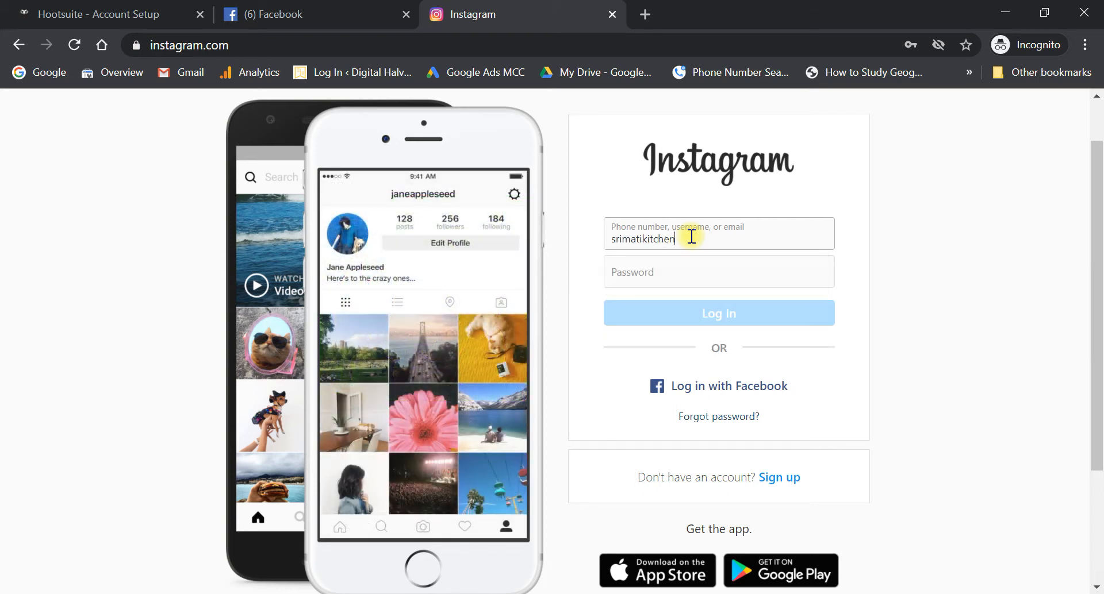
- Enter the password, log in, and decline the save-login and notifications prompts
key(Tab)
text(s)
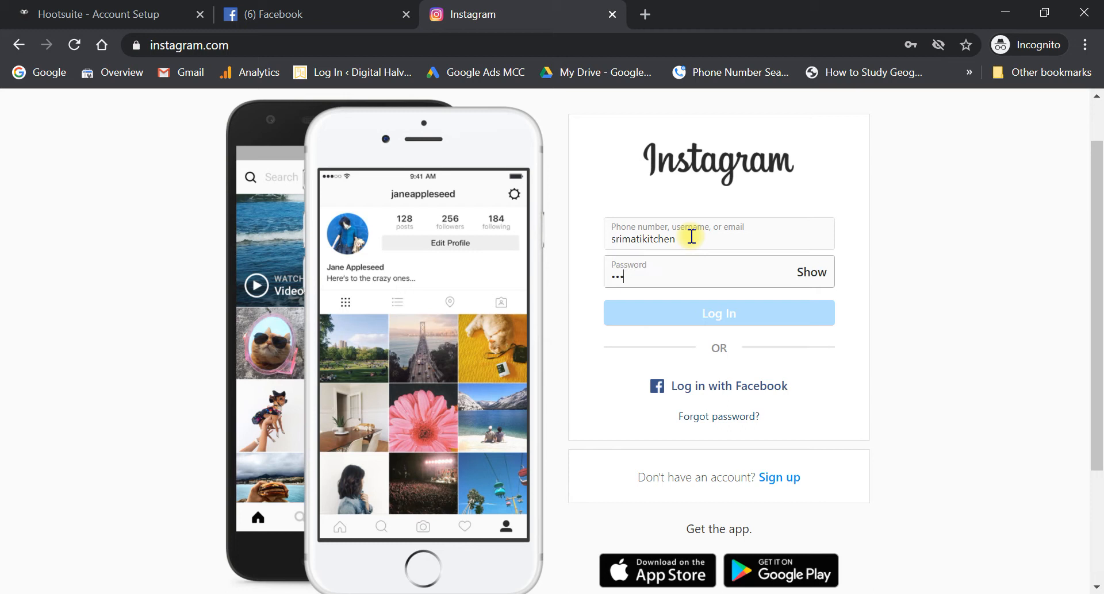
text(***)
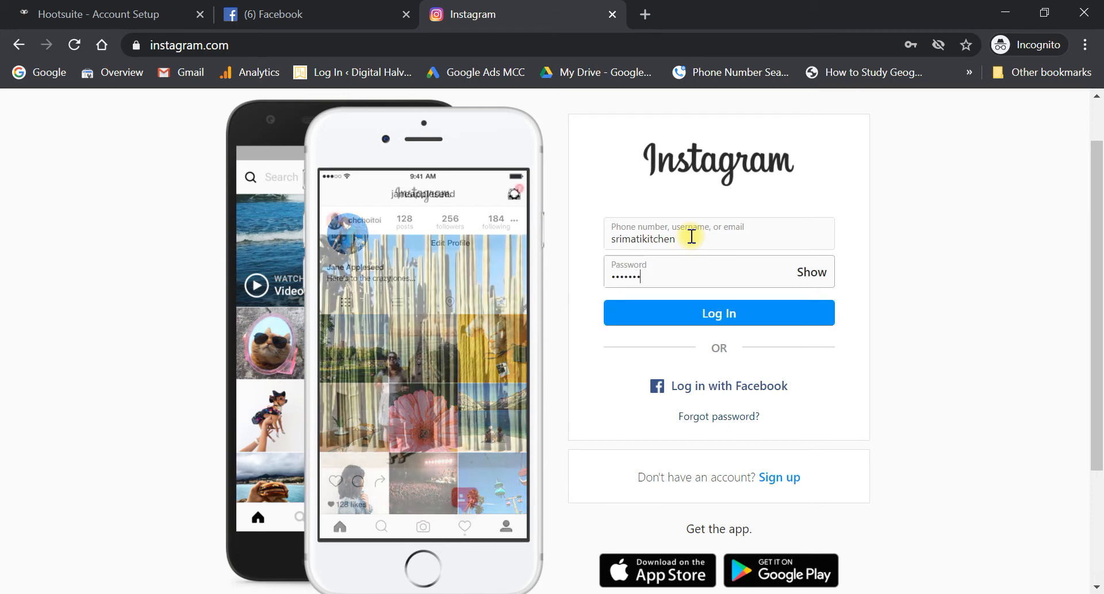
click(768, 312)
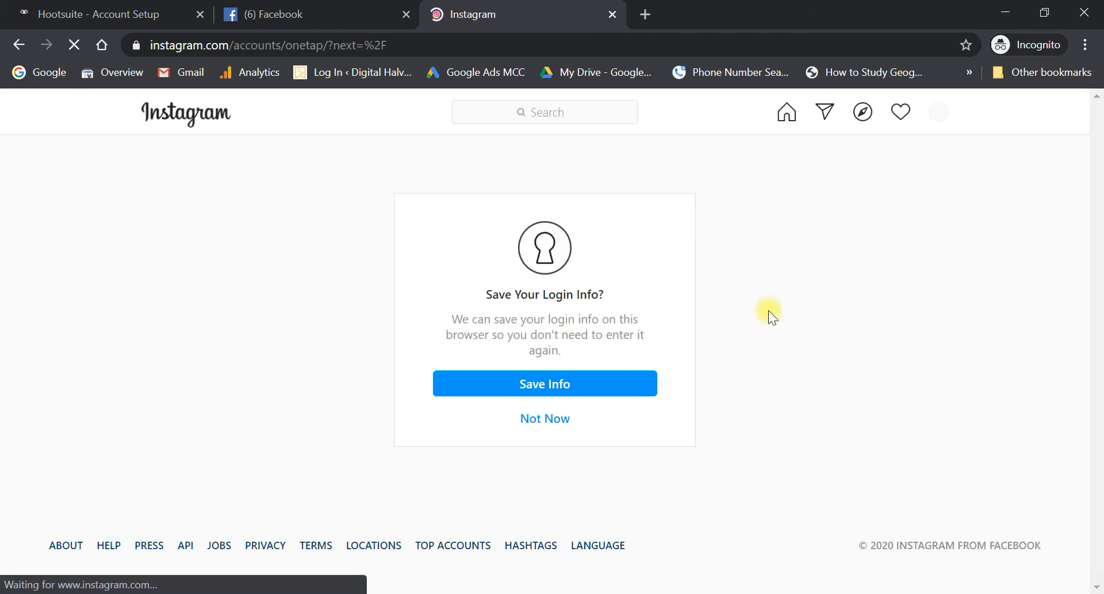
click(562, 419)
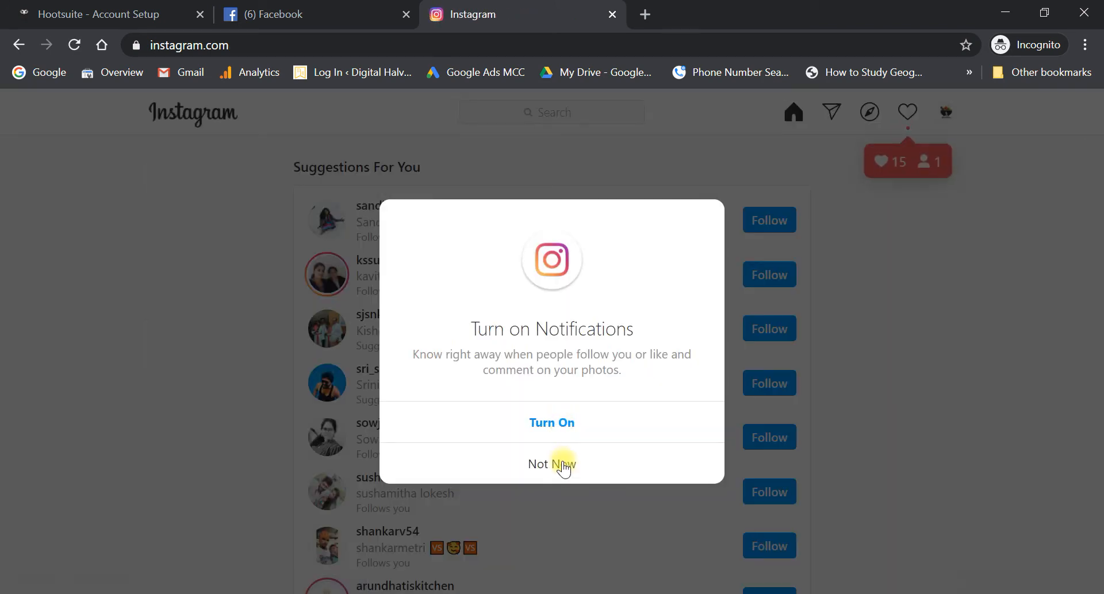
click(563, 465)
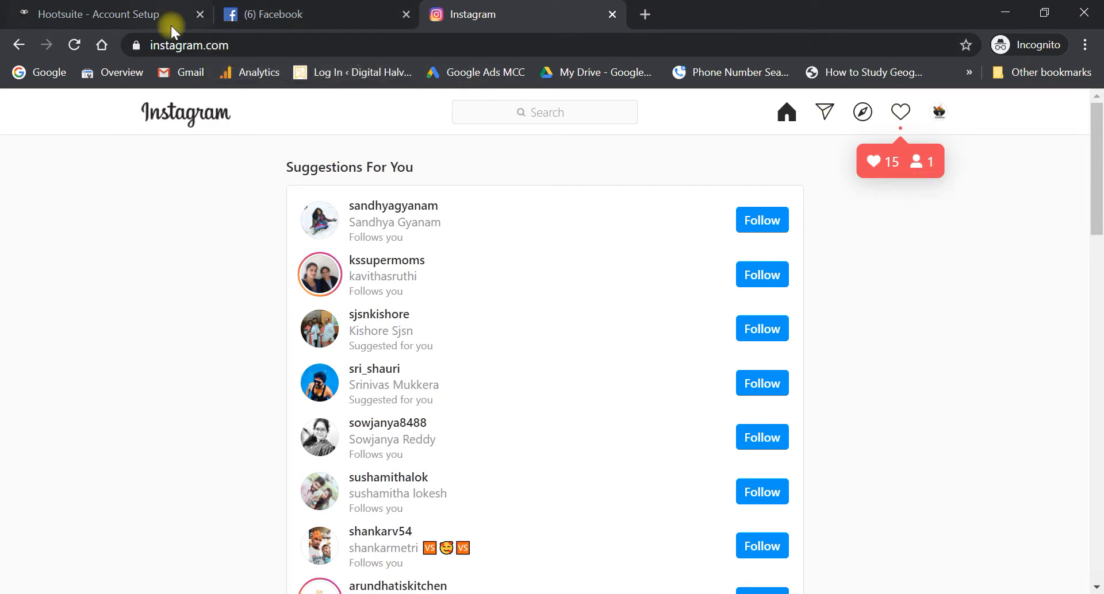
- Switch to Facebook and open the SrimatiKitchen business Page from the news feed
click(253, 7)
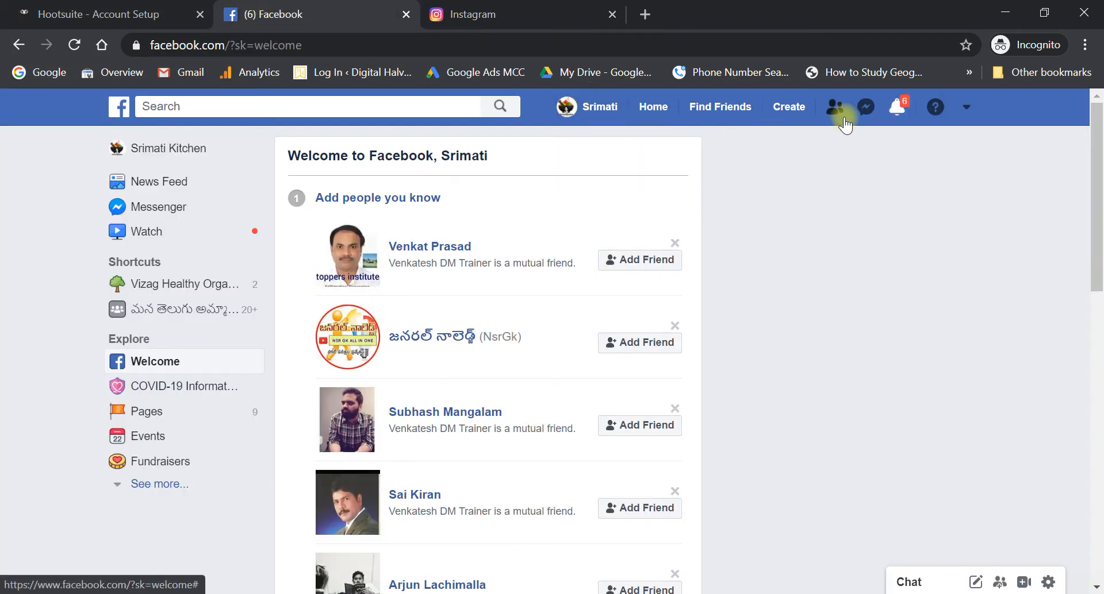
click(653, 107)
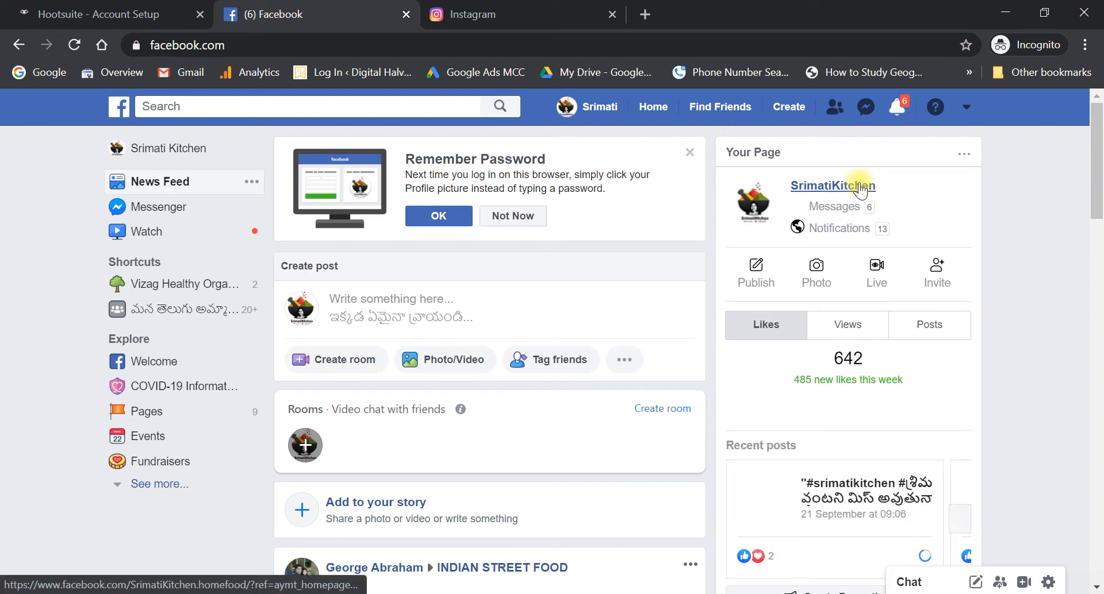
click(866, 189)
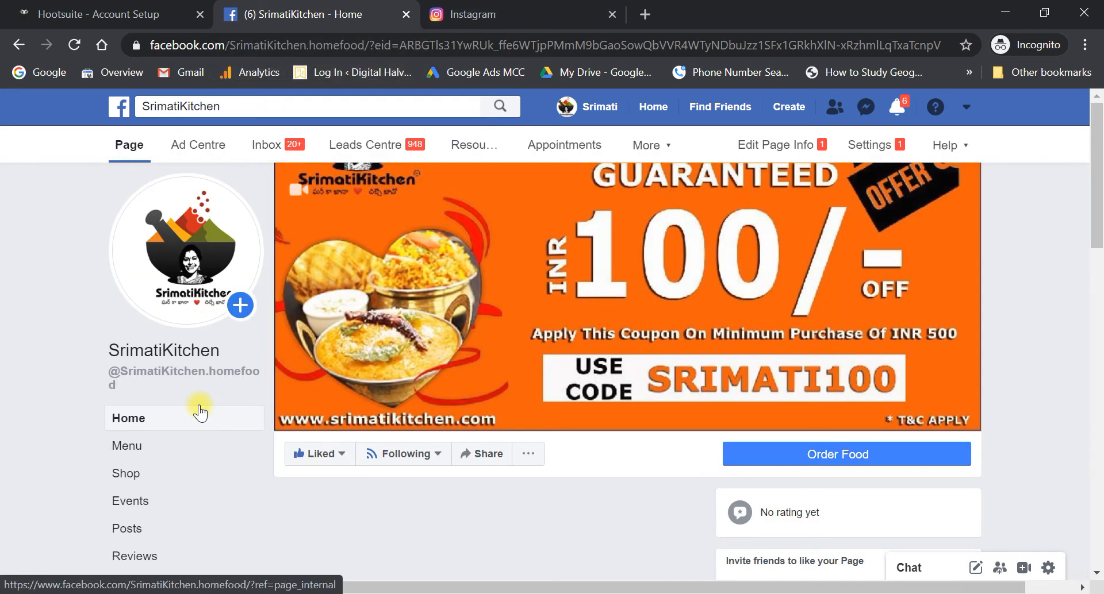
- Open the Page's More options list, scroll the Page, then reopen the list
click(669, 150)
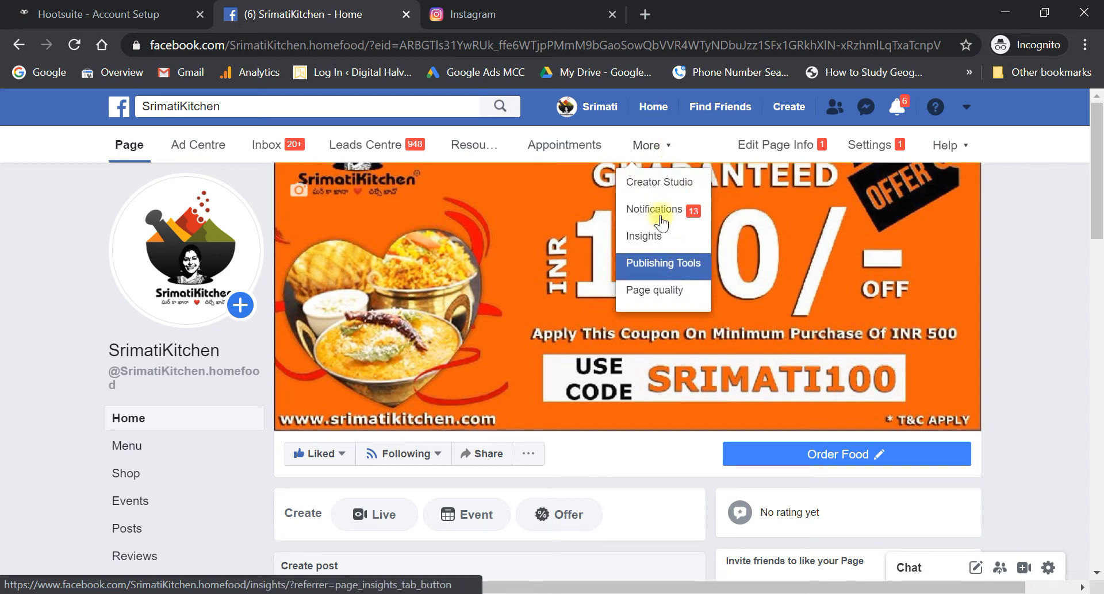
click(703, 137)
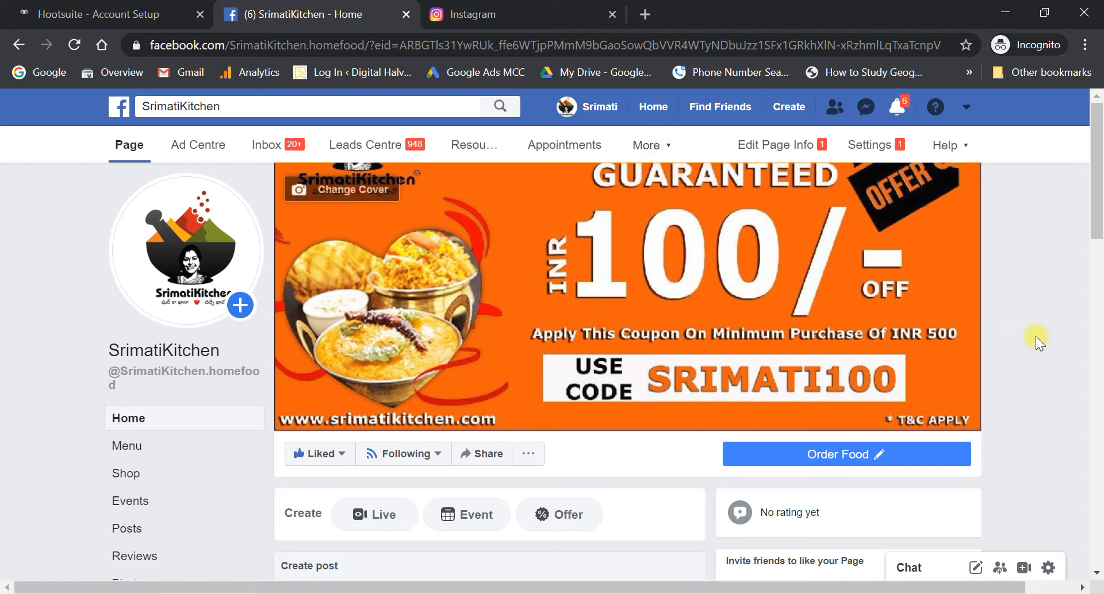
scroll(1044, 337, down, 2)
scroll(1044, 337, down, 3)
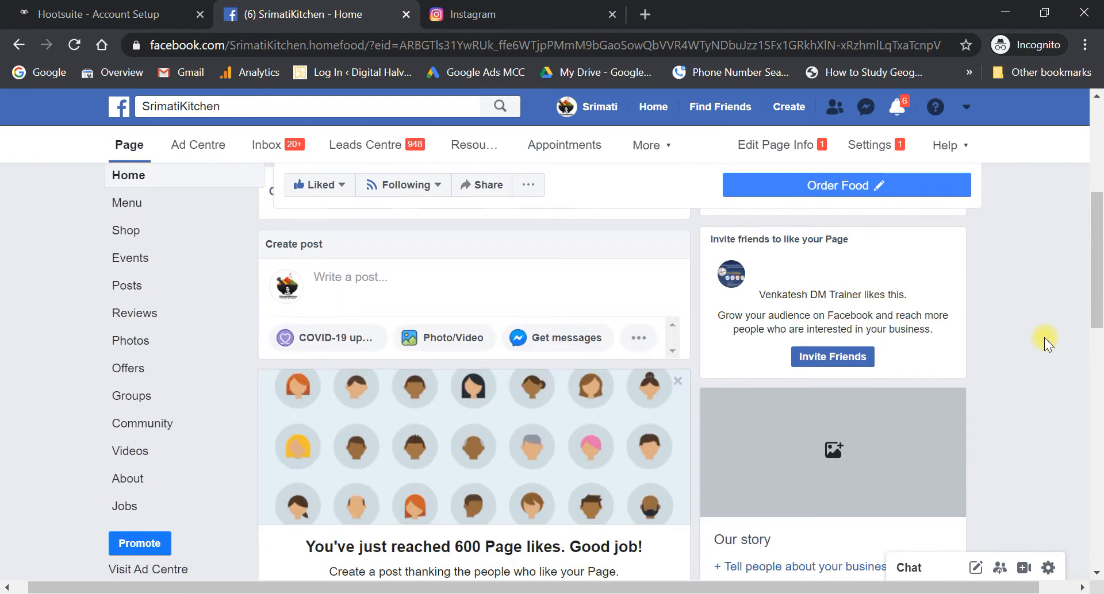
scroll(1044, 336, up, 6)
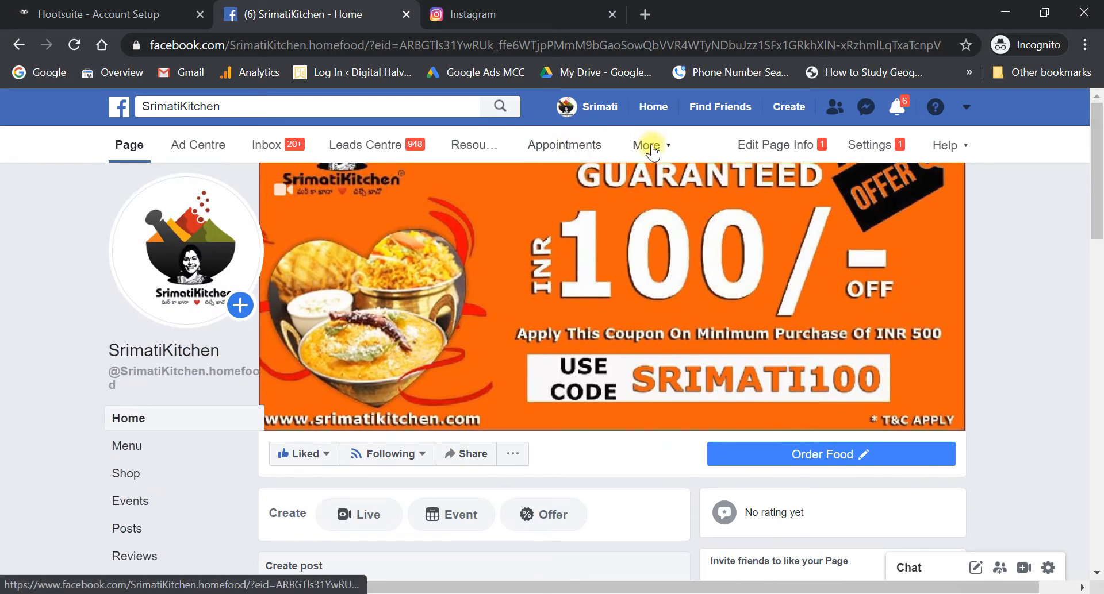
click(670, 147)
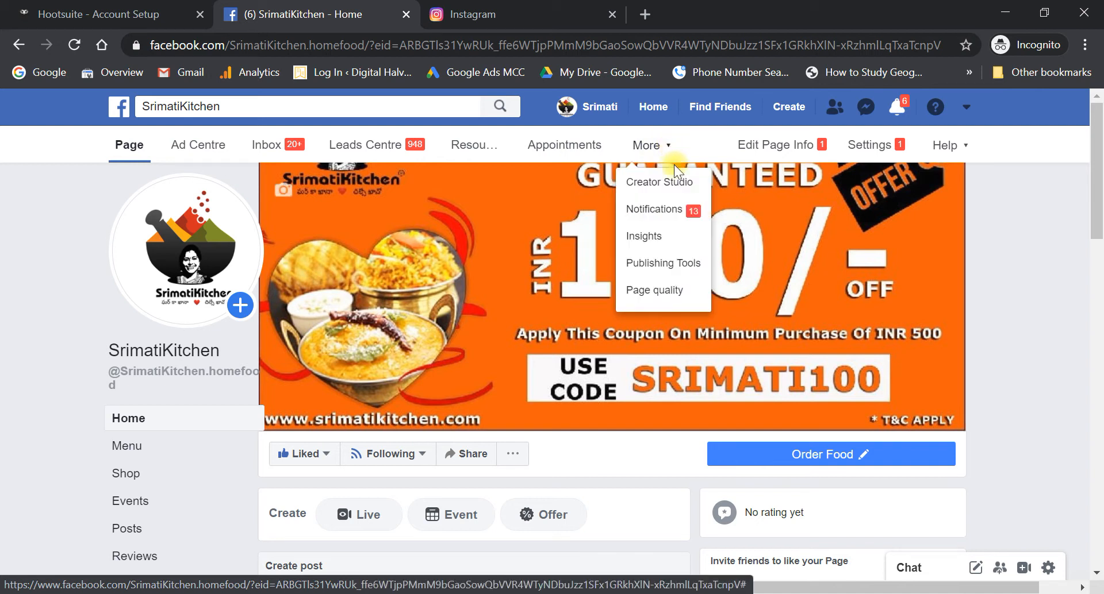
click(867, 150)
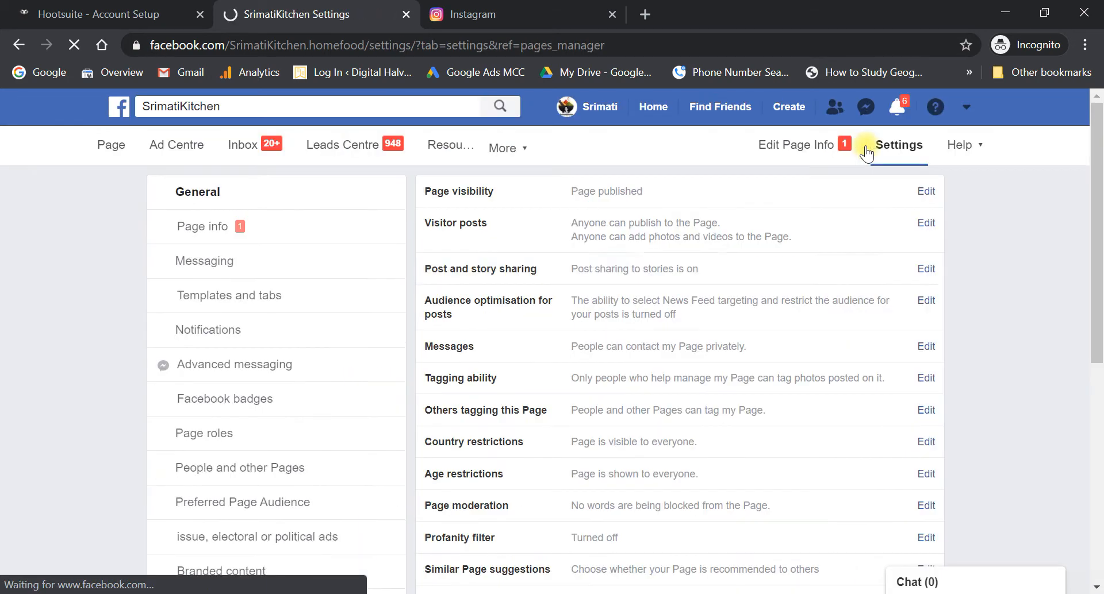
scroll(271, 439, down, 2)
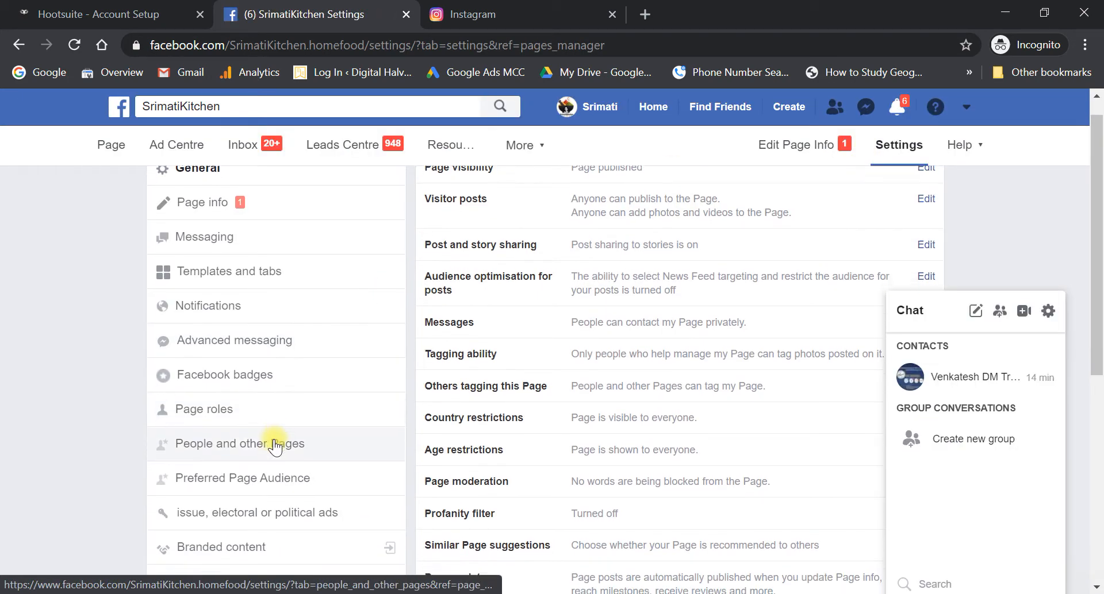
scroll(275, 446, down, 3)
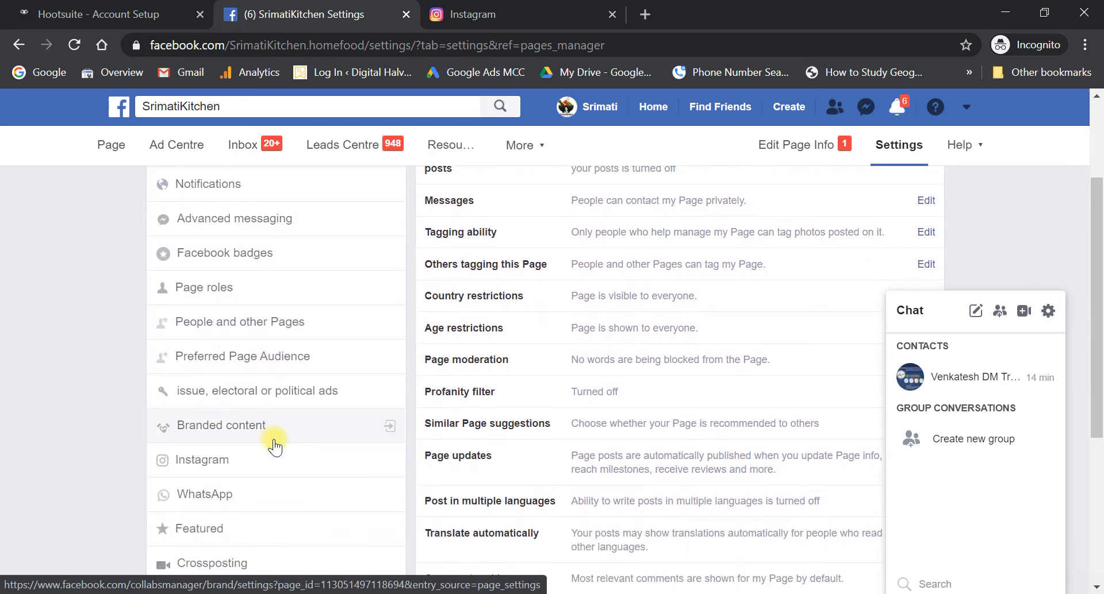
click(216, 465)
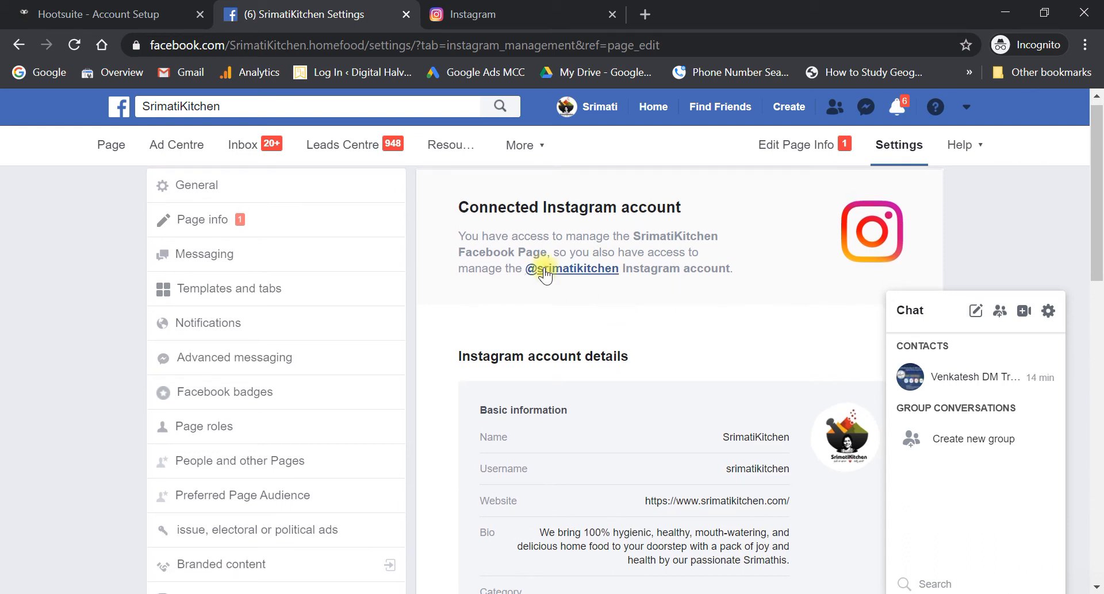
scroll(619, 301, down, 1)
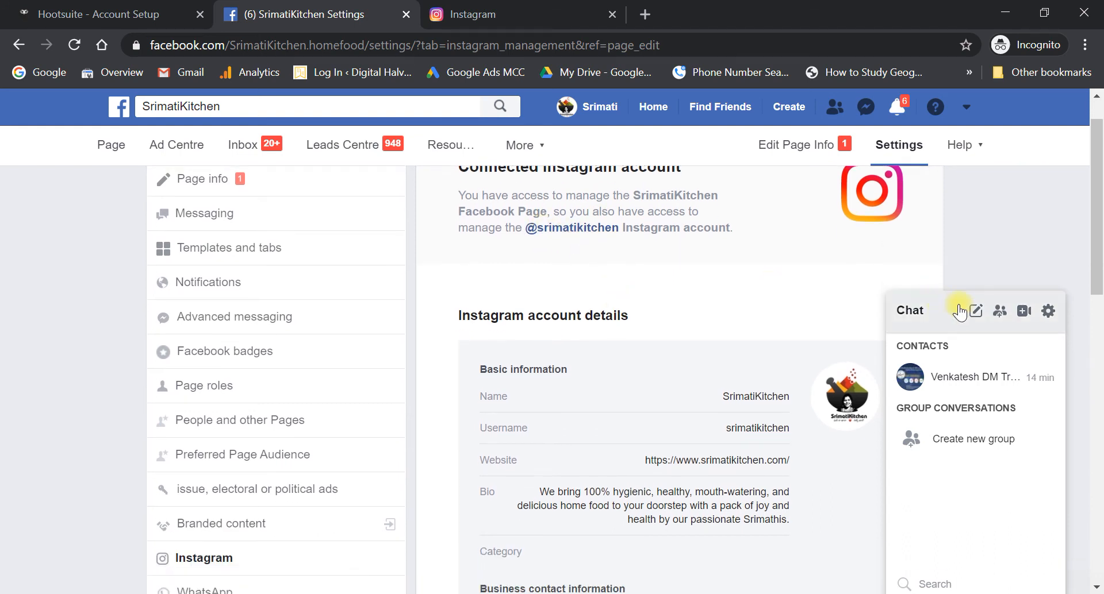
scroll(751, 471, down, 1)
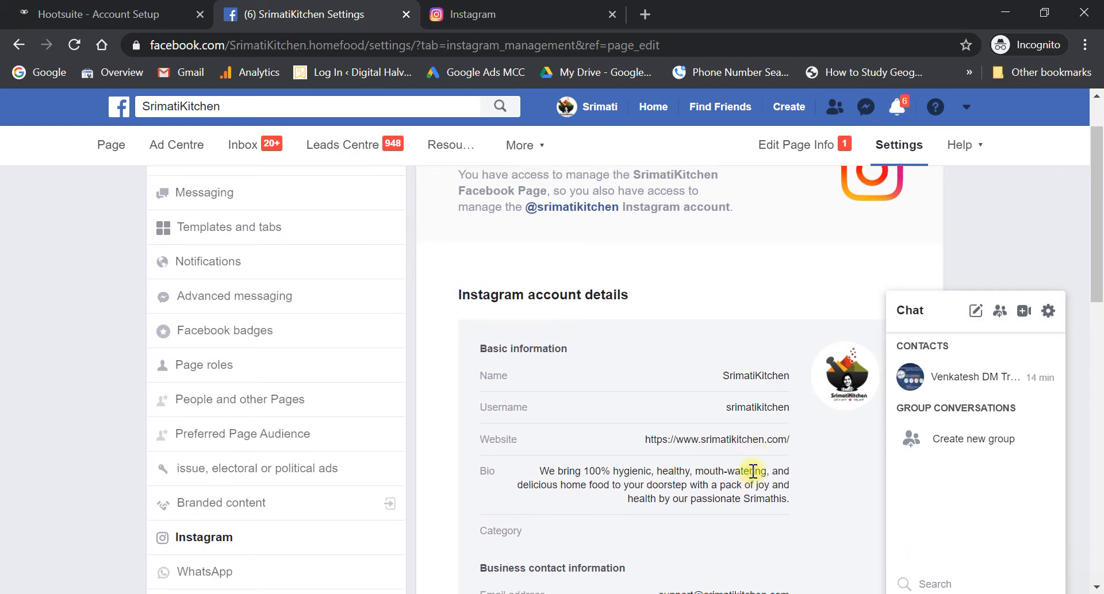
scroll(752, 472, up, 1)
scroll(683, 420, up, 1)
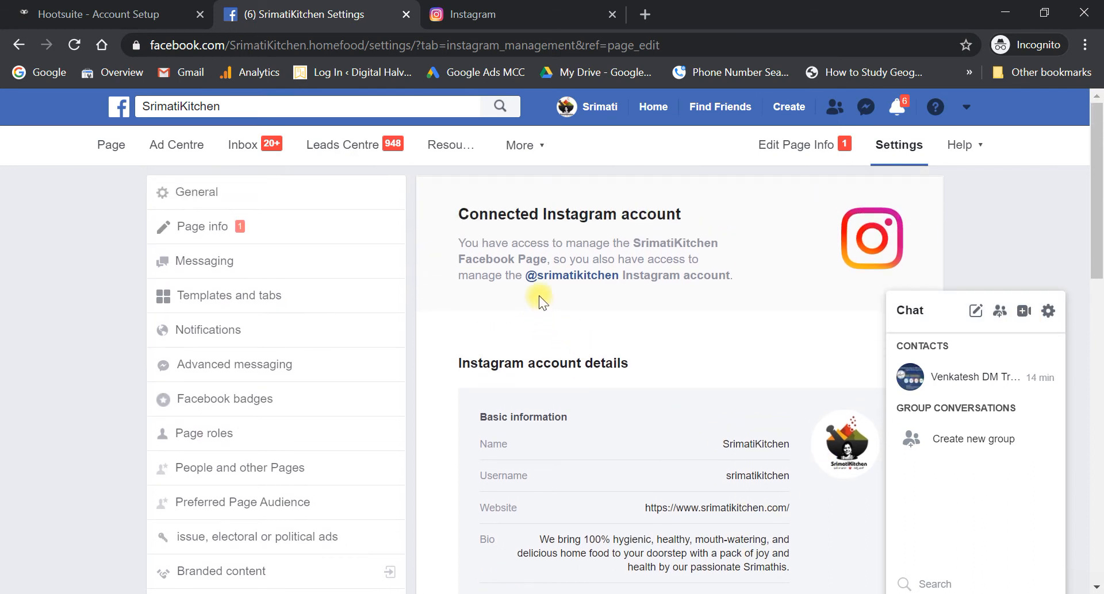
scroll(640, 282, down, 1)
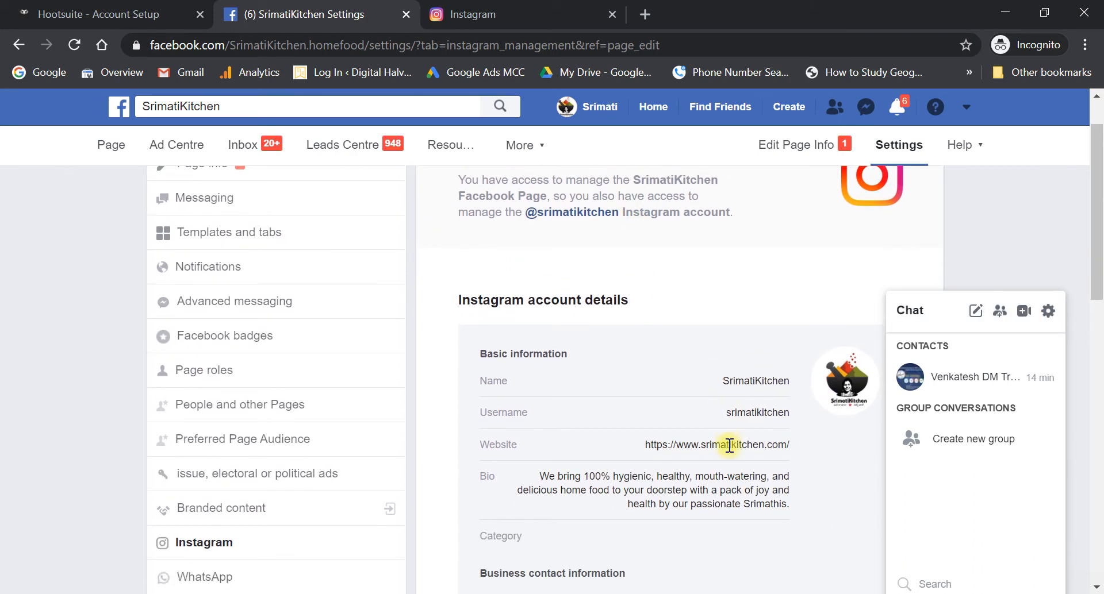
scroll(711, 493, down, 4)
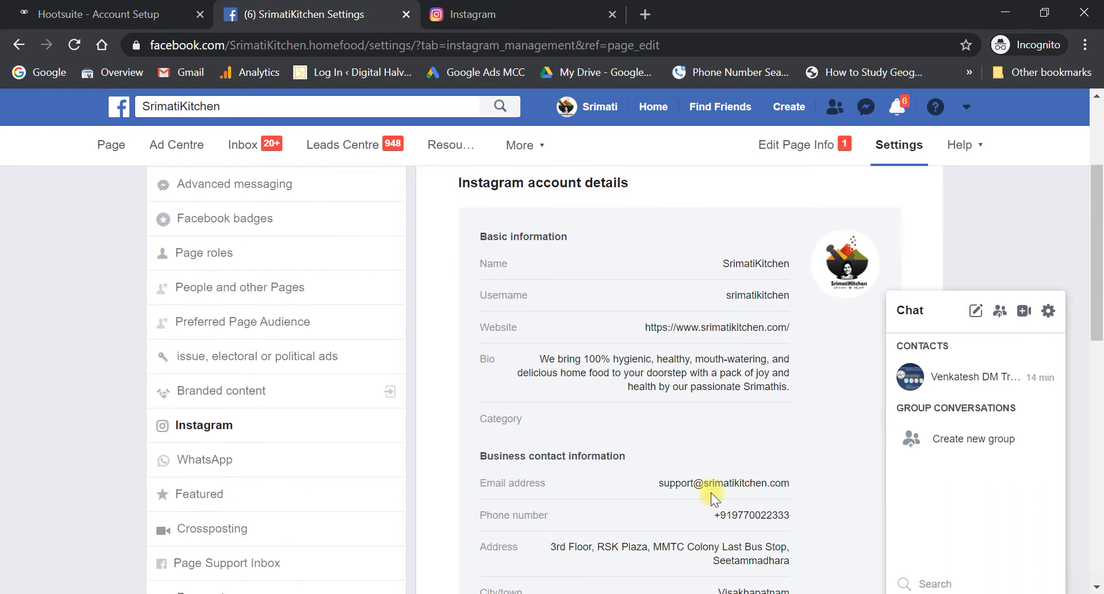
scroll(710, 493, down, 5)
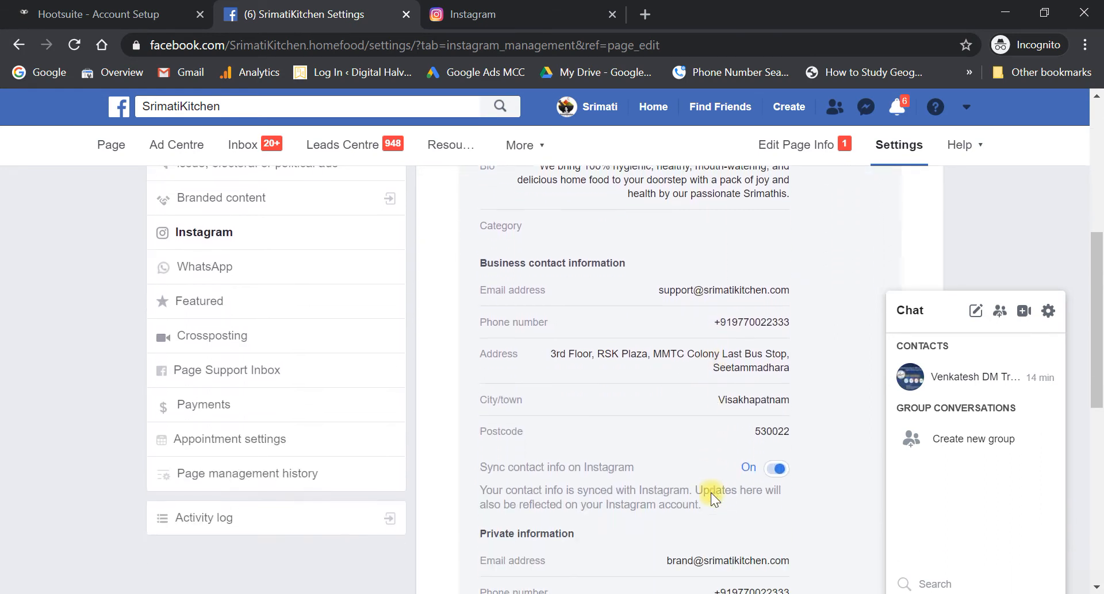
scroll(711, 492, down, 3)
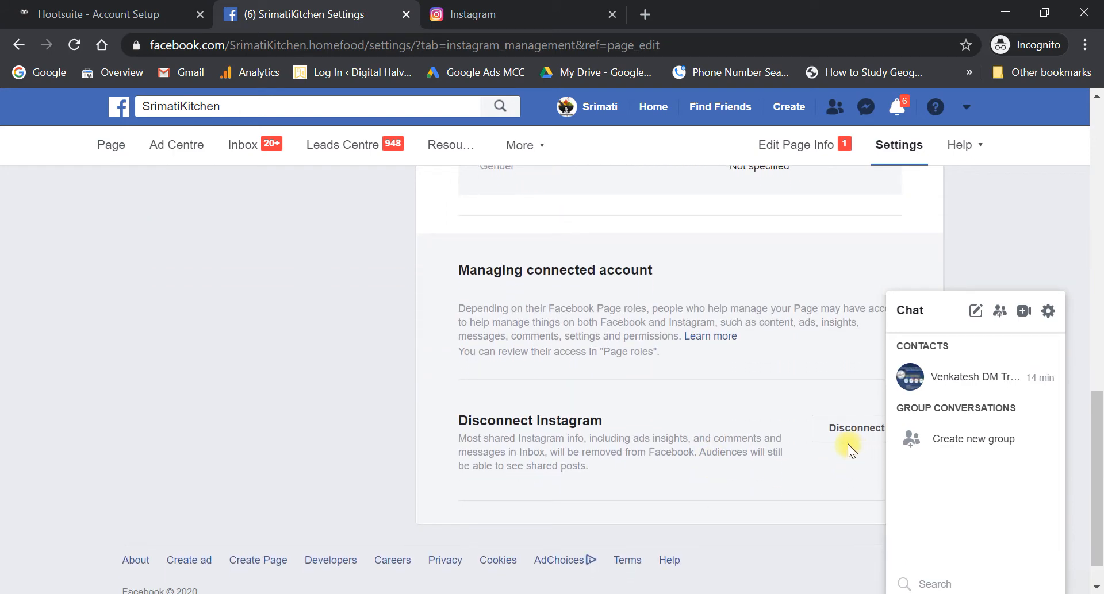
scroll(725, 466, up, 13)
scroll(670, 478, up, 1)
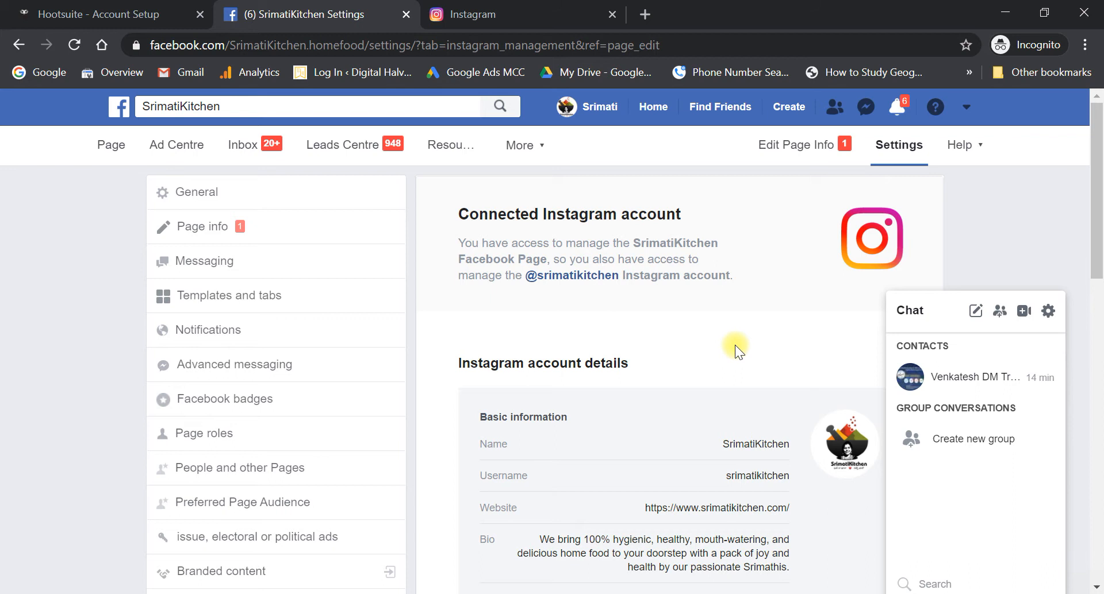
- Add the SrimatiKitchen Facebook Page to Hootsuite with Take Ownership and confirm with Done
click(115, 7)
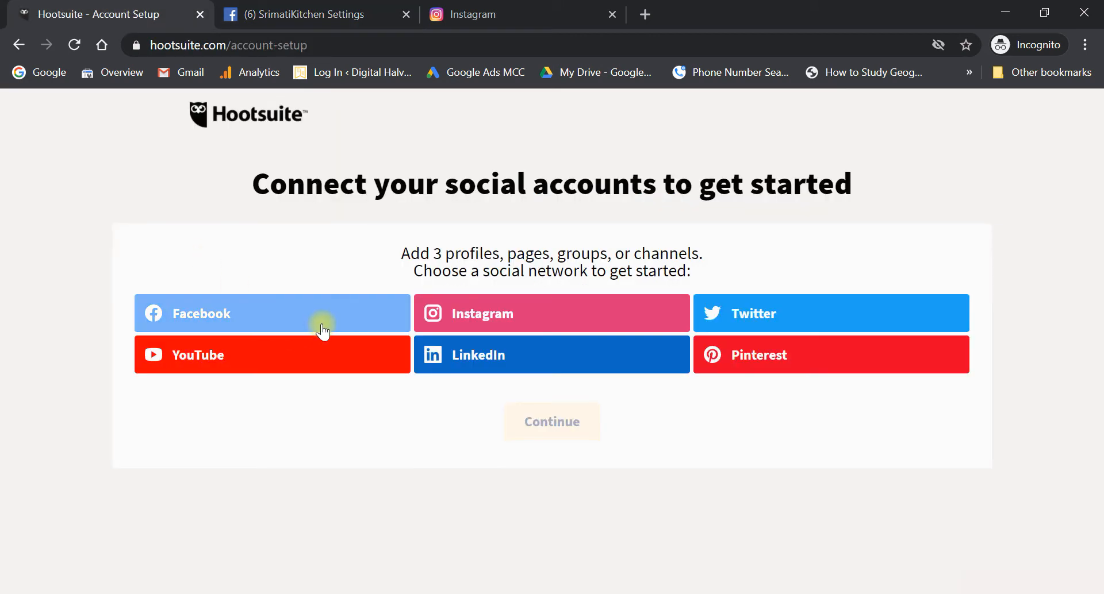
click(348, 326)
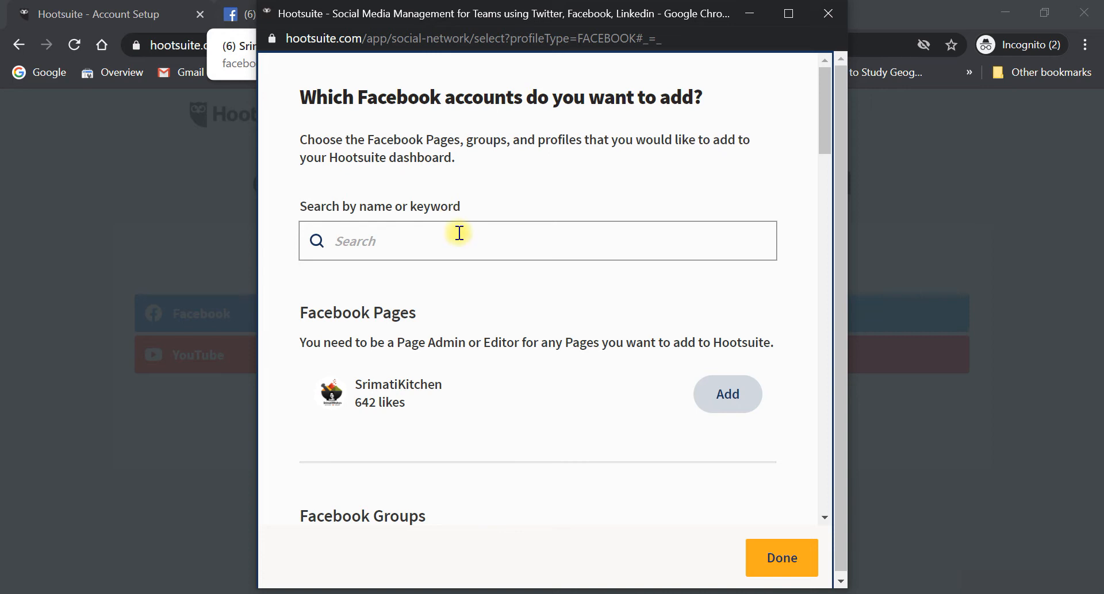
scroll(443, 291, down, 1)
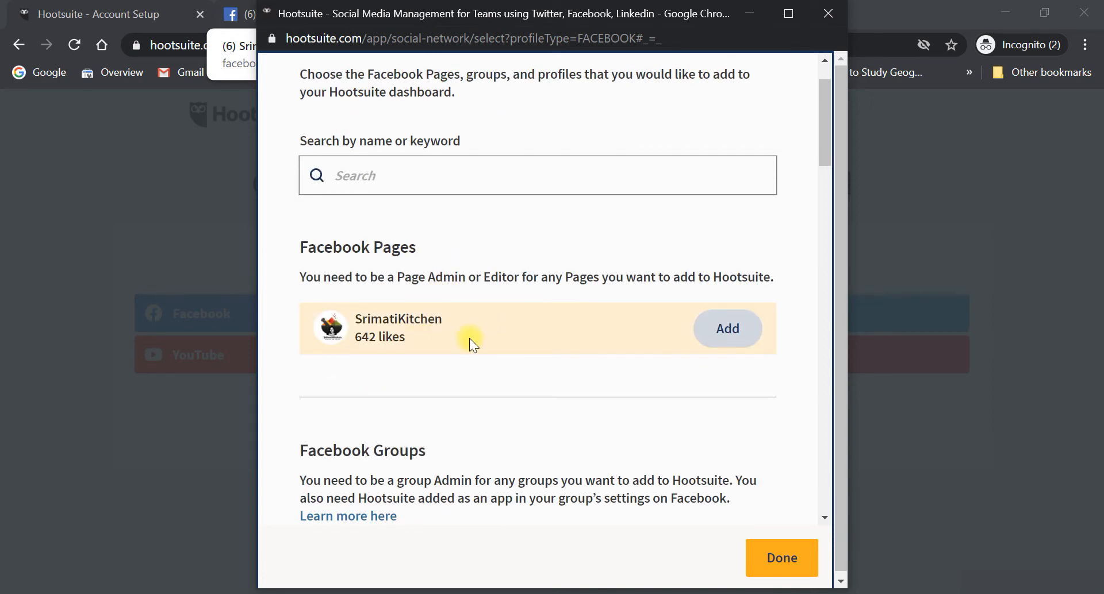
drag(304, 246, 420, 251)
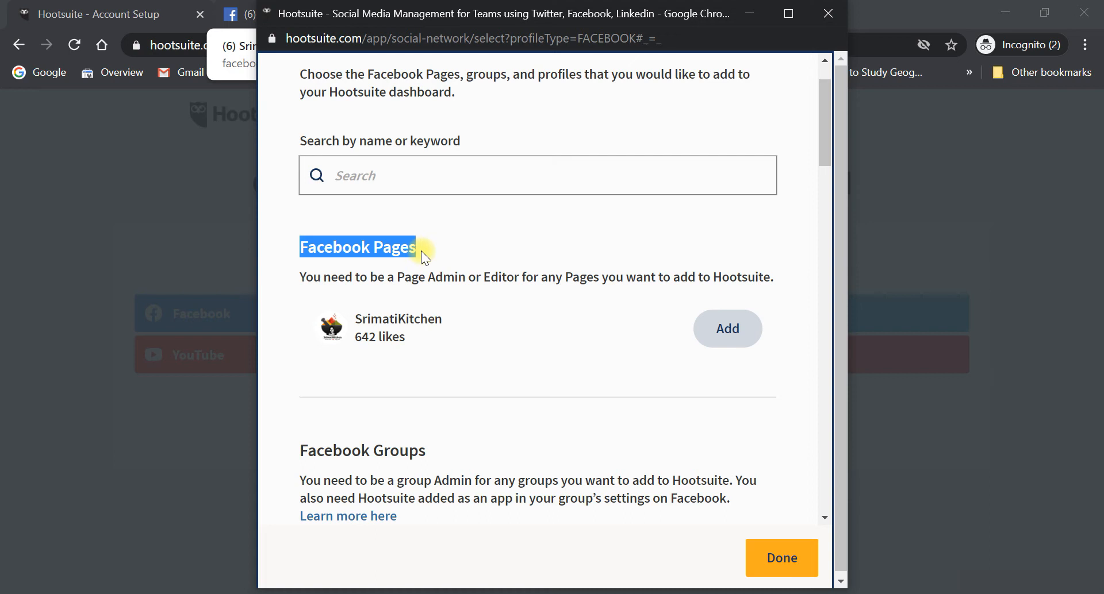
scroll(396, 377, down, 1)
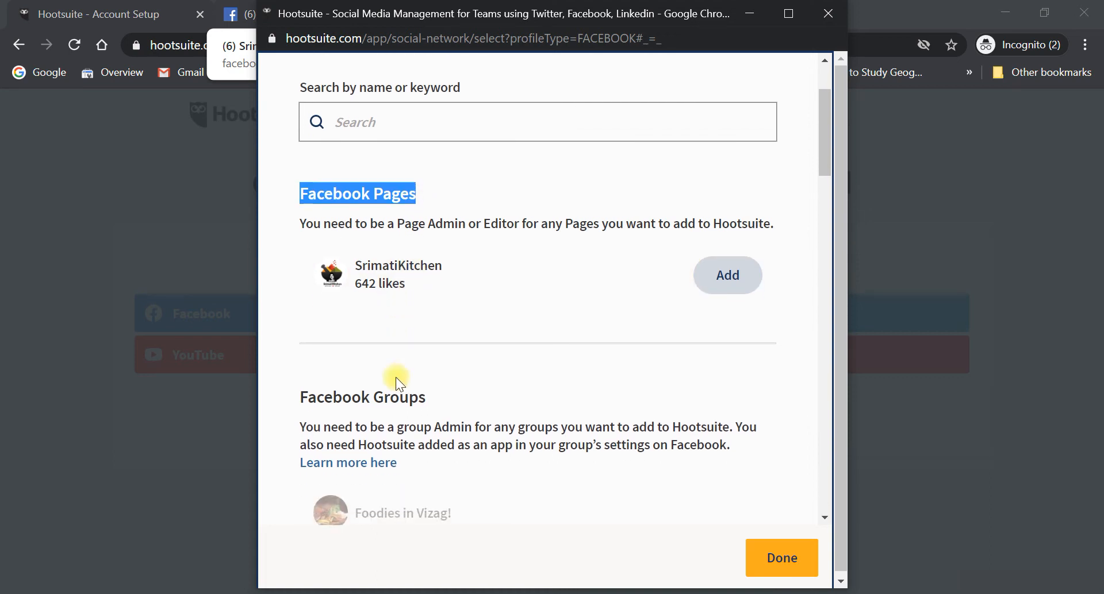
click(728, 276)
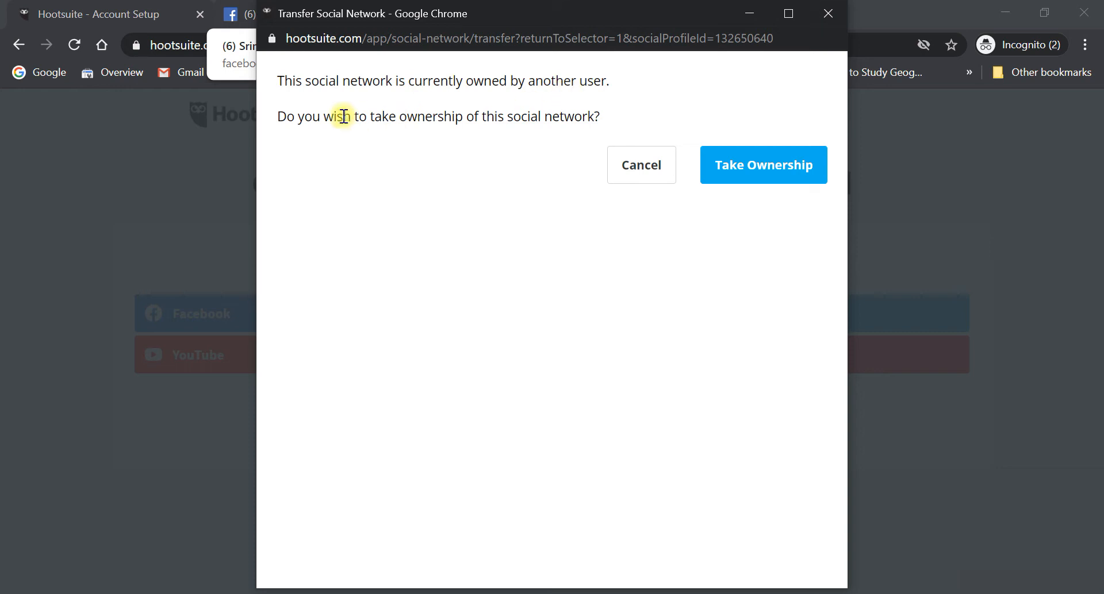
click(764, 167)
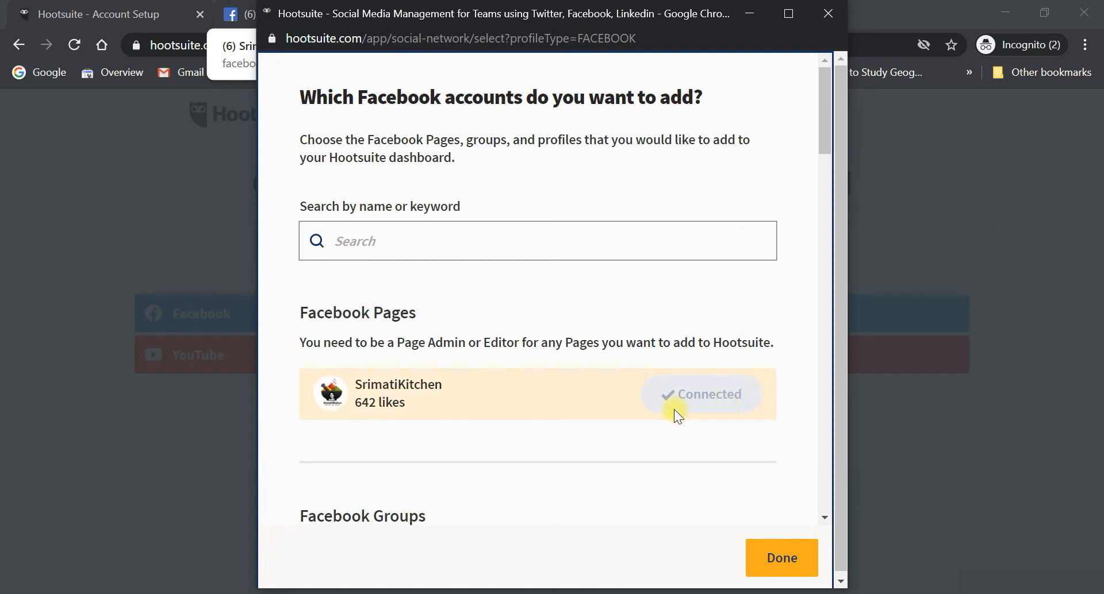
scroll(733, 421, down, 1)
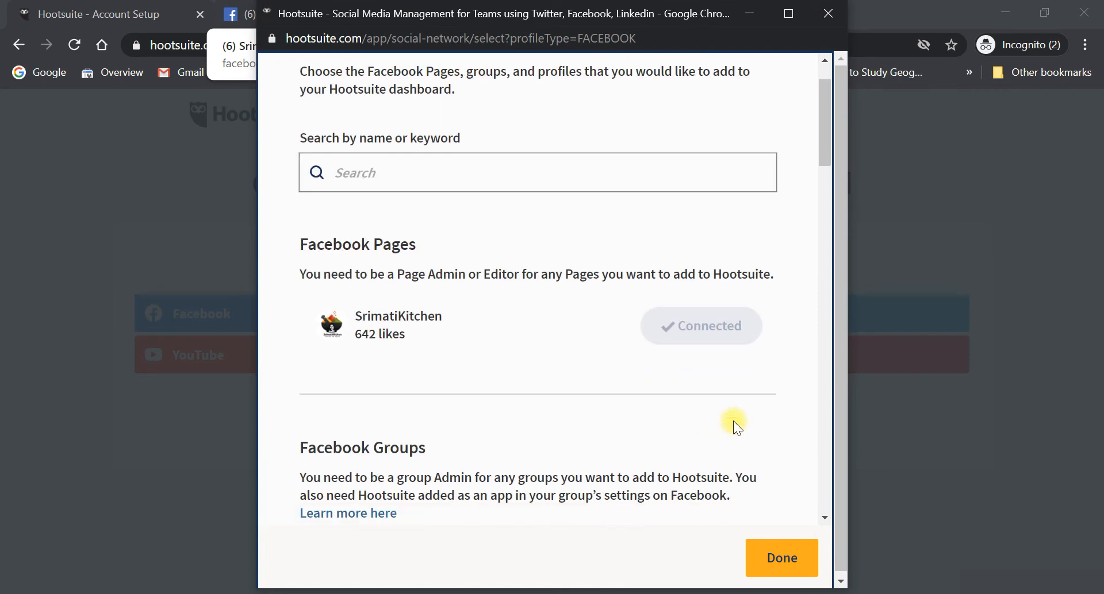
click(772, 566)
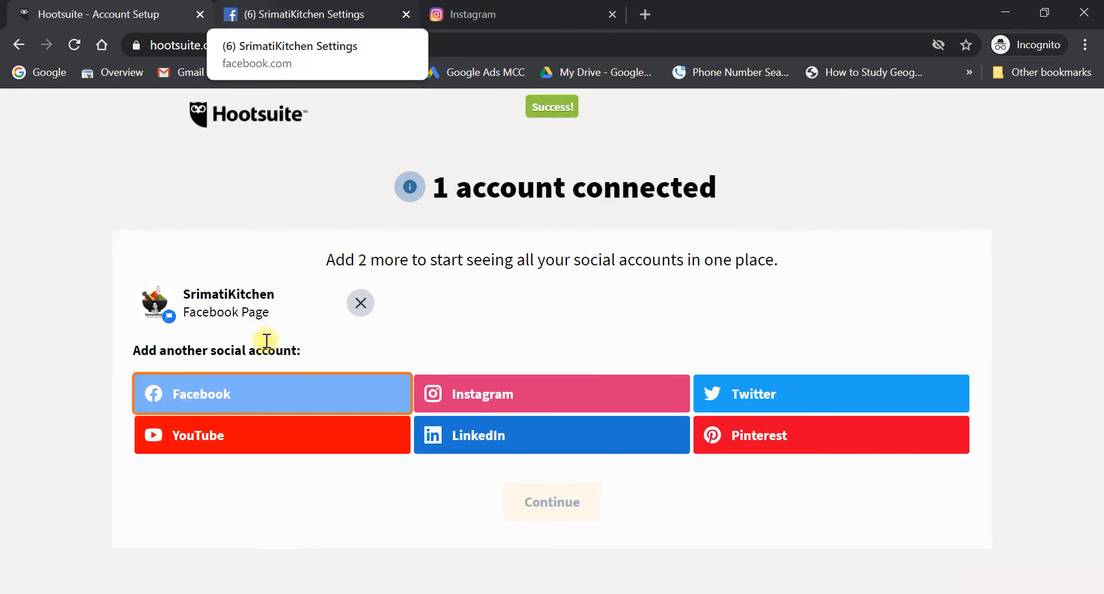
- Choose Instagram and authorize Hootsuite to access the kitchen's account
click(496, 384)
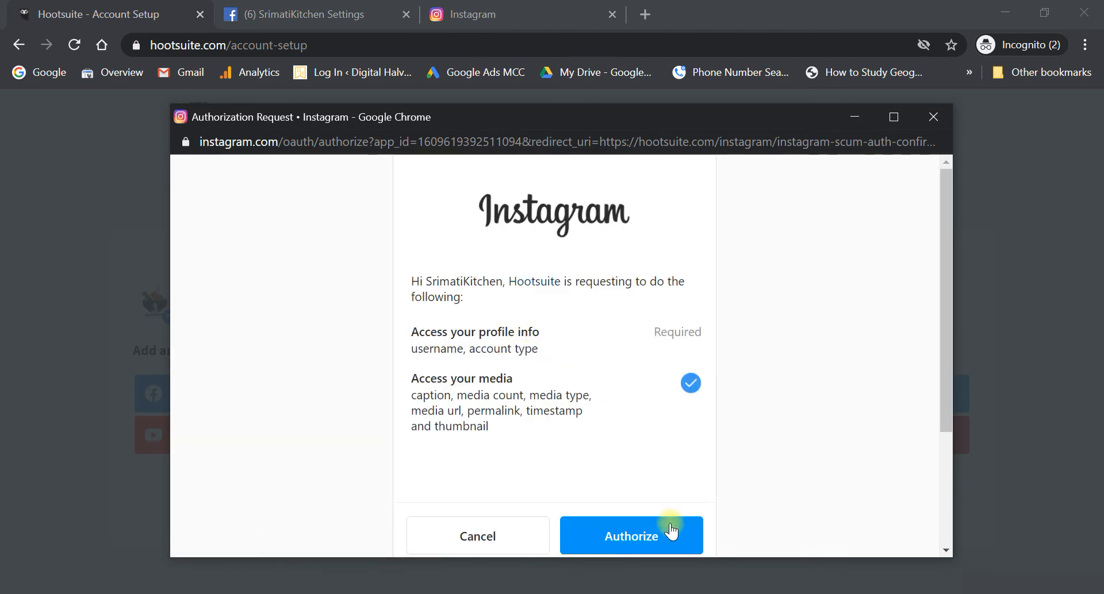
click(659, 532)
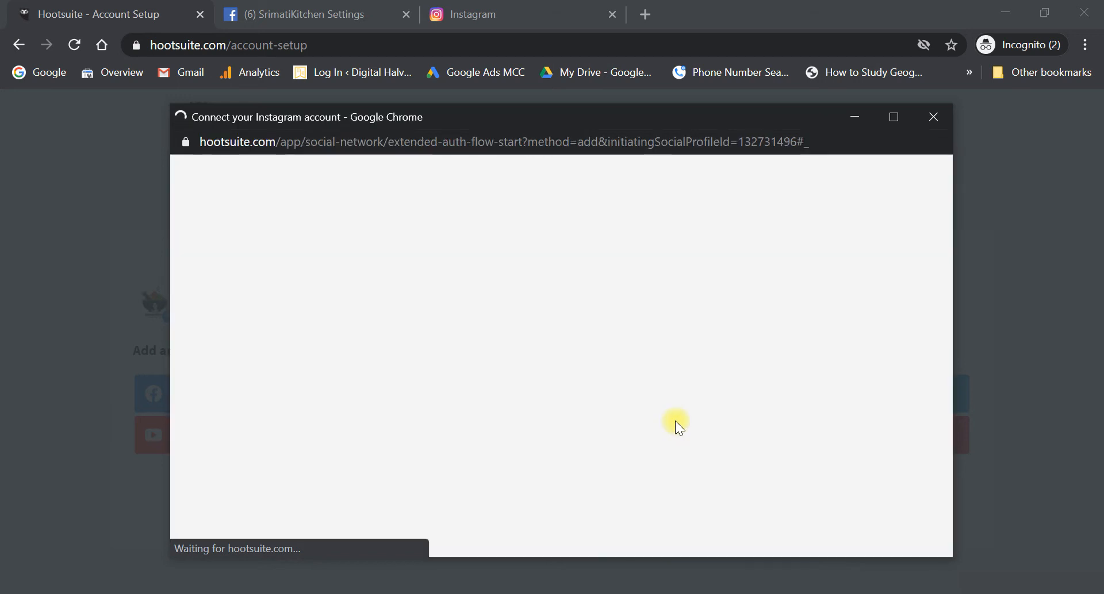
scroll(665, 508, down, 1)
scroll(665, 508, up, 1)
scroll(666, 508, down, 2)
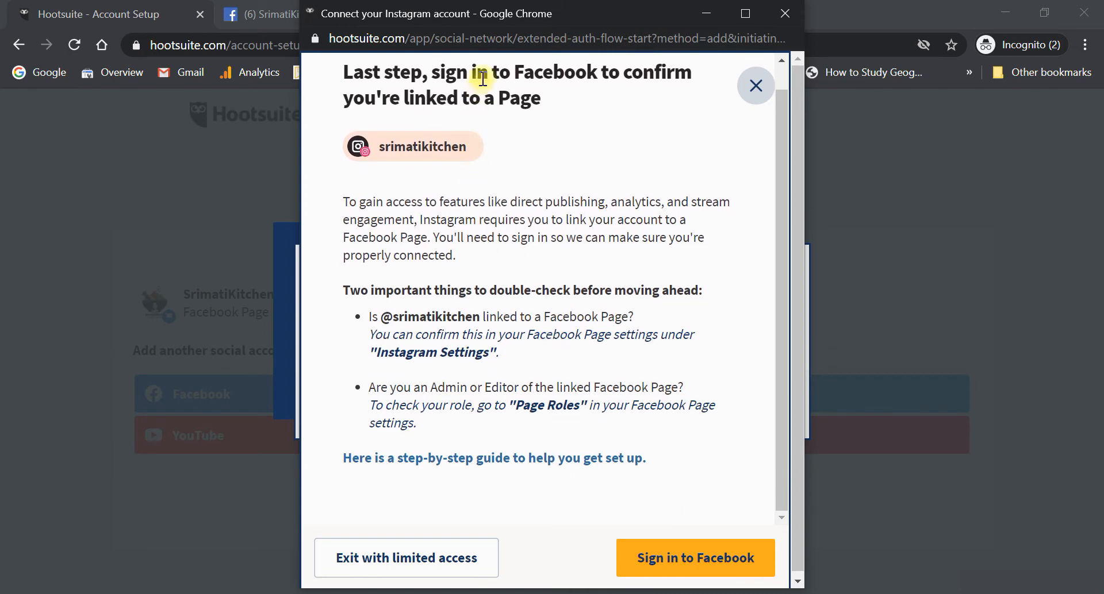
drag(516, 72, 546, 98)
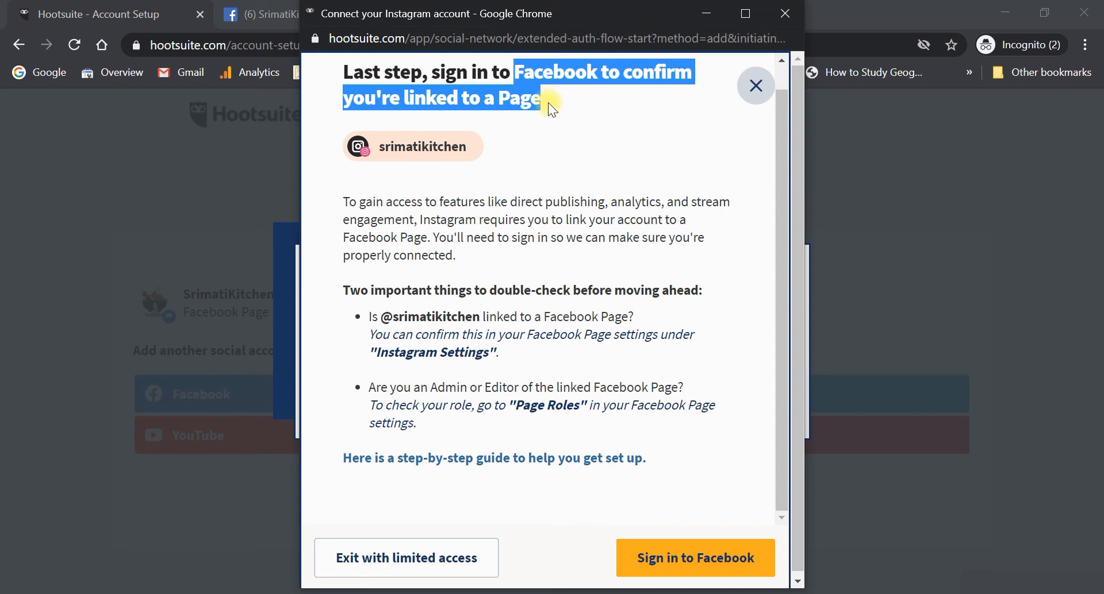
click(547, 102)
scroll(632, 442, down, 1)
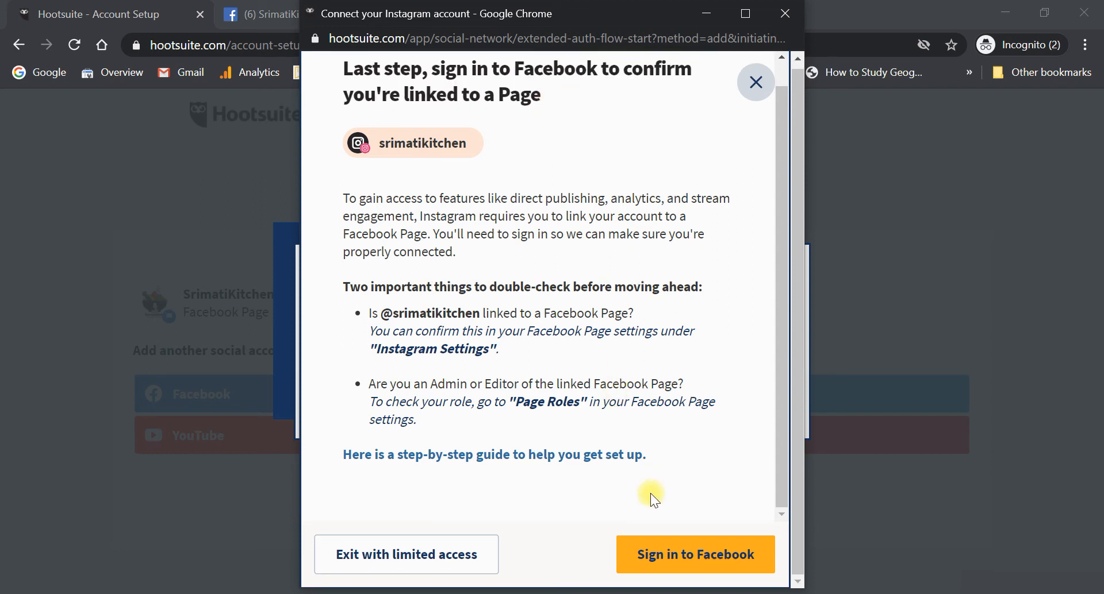
- Confirm through Facebook sign-in with the password and allow access to the Instagram account
click(671, 555)
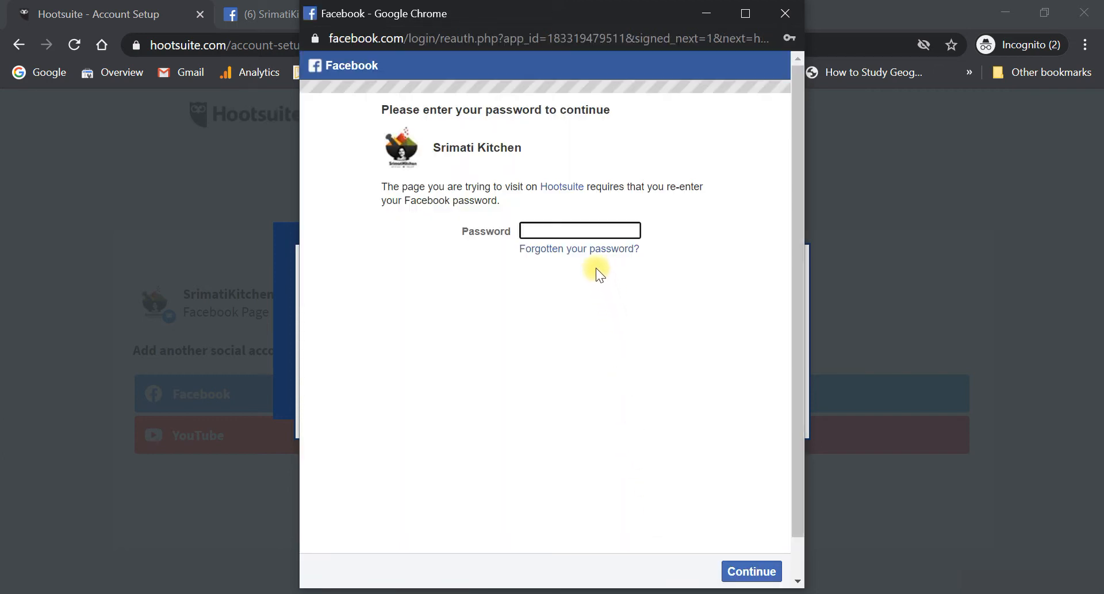
text(••••••••)
click(744, 573)
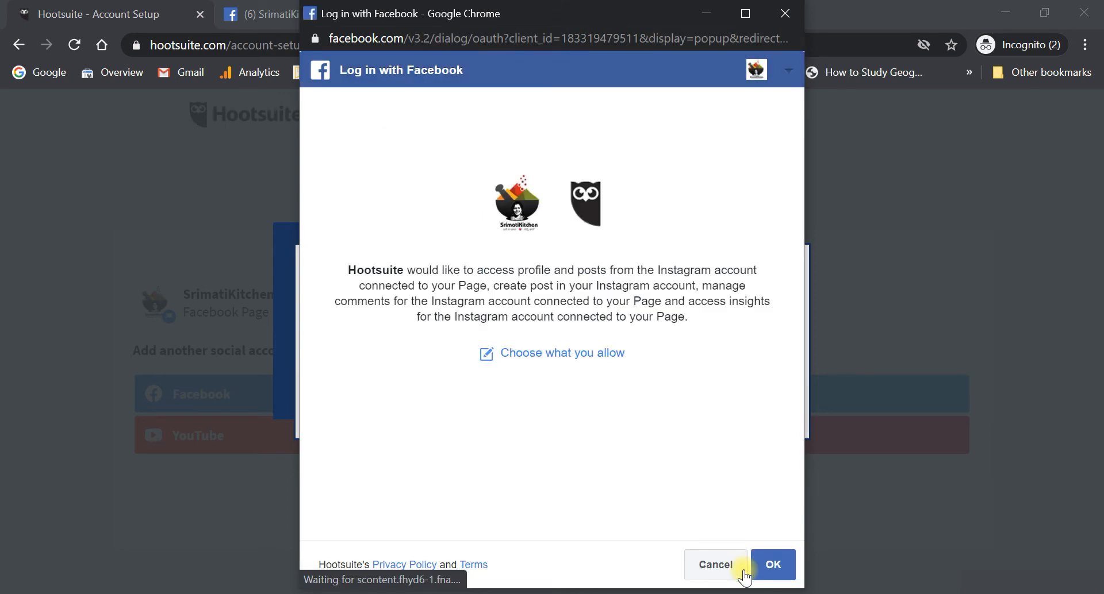
click(770, 563)
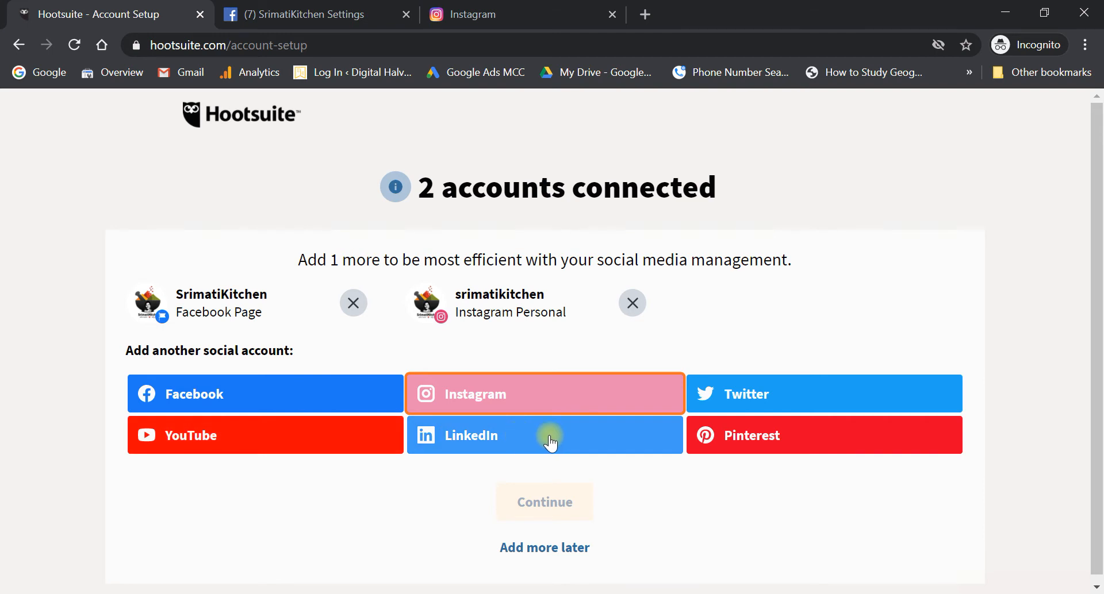
- Start connecting a Twitter account and sign in with the kitchen's Twitter username and password
click(773, 393)
click(771, 390)
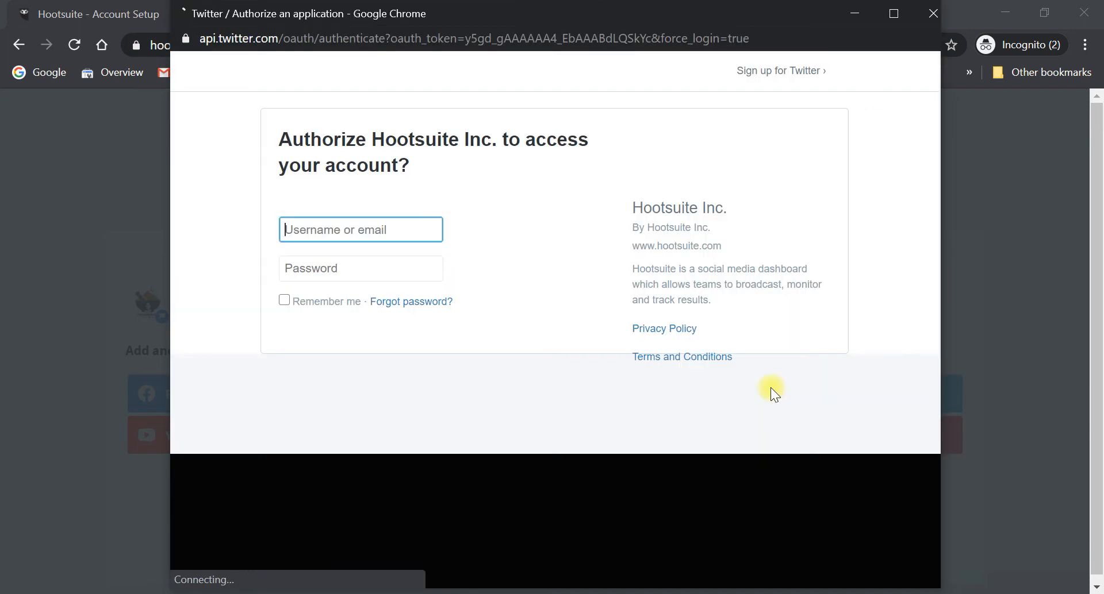
click(352, 230)
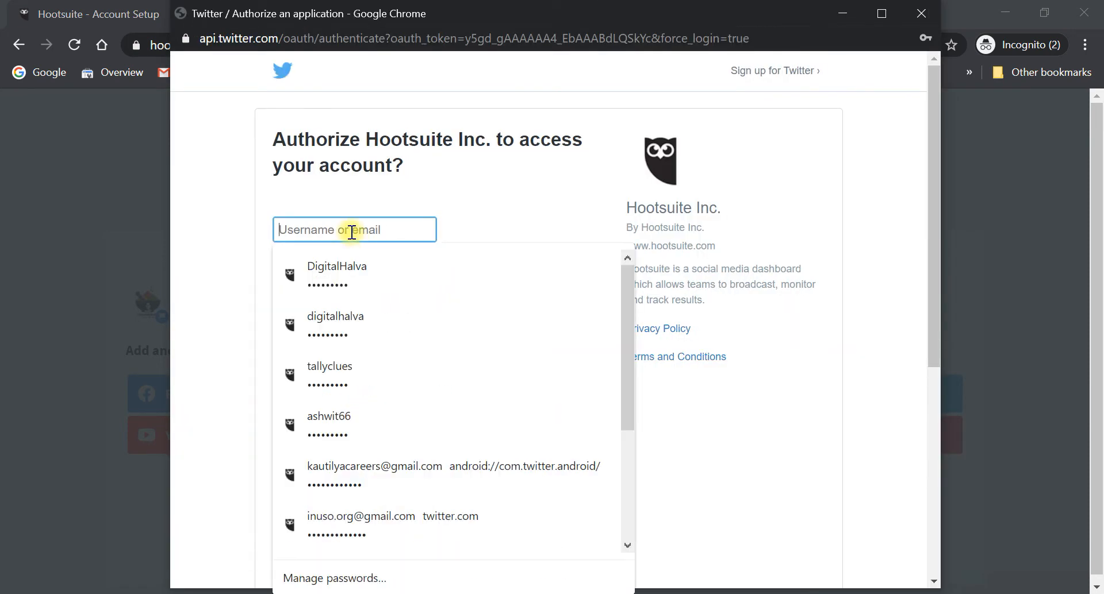
text(srimati)
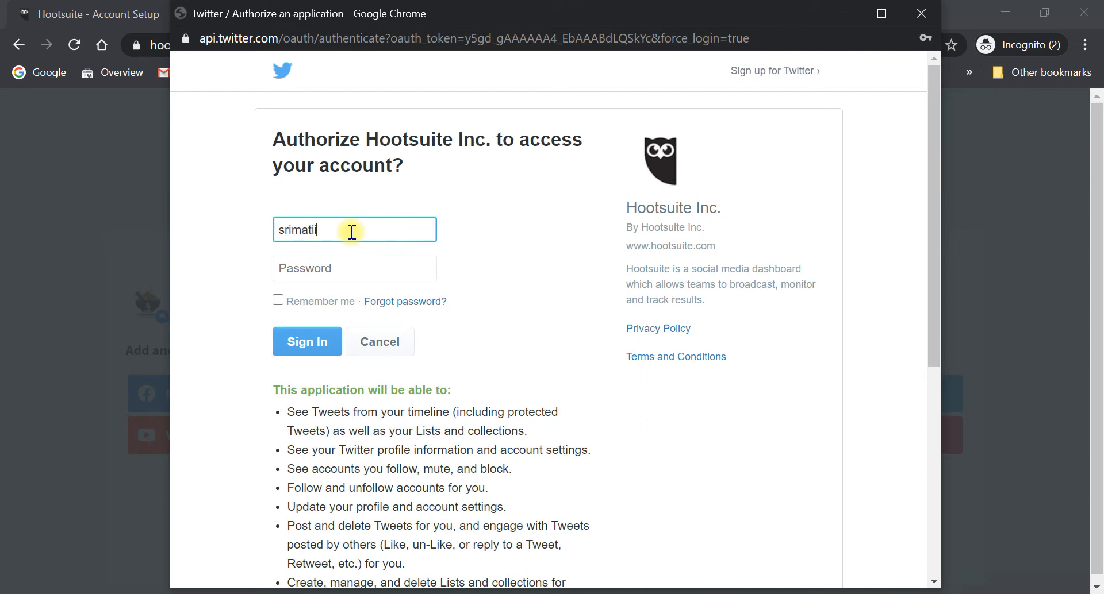
text(kitchen)
key(Tab)
text(••)
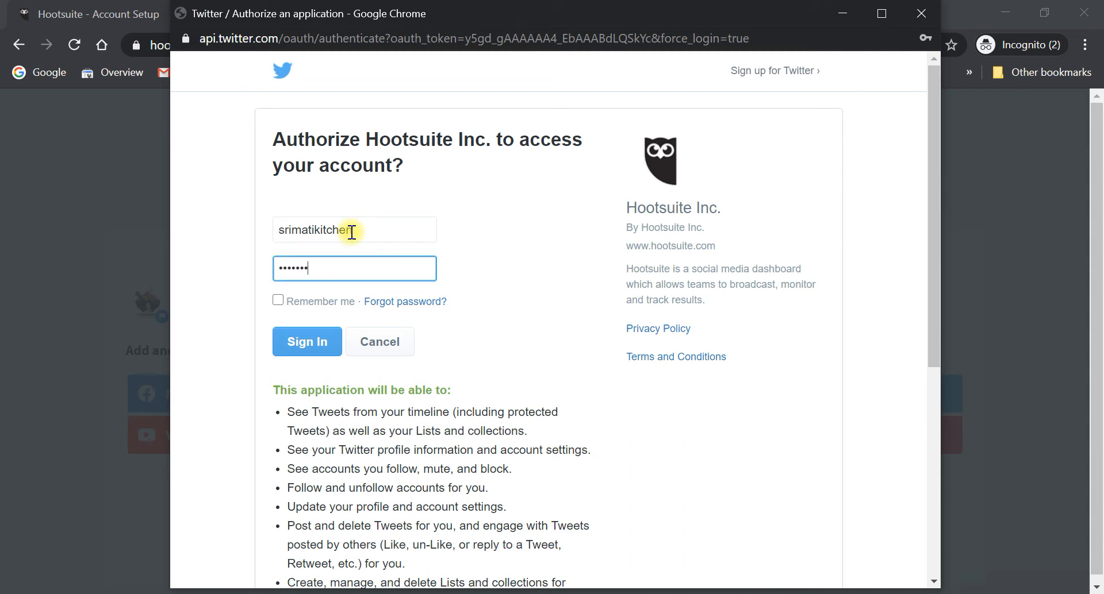
click(304, 349)
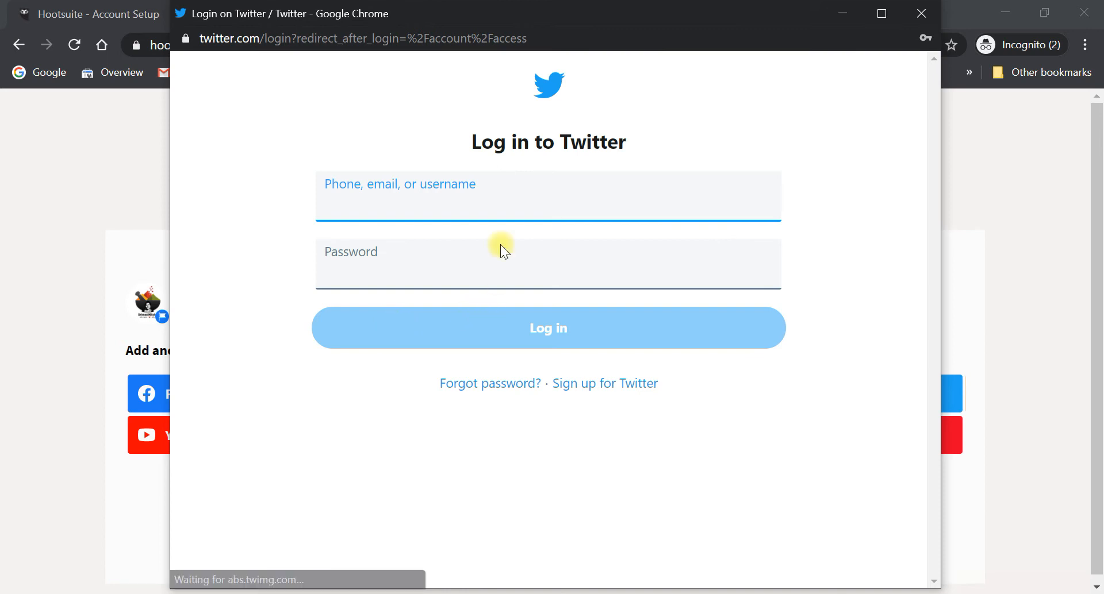
- Log in to Twitter again, then close the phone verification window and abandon Twitter
text(srima)
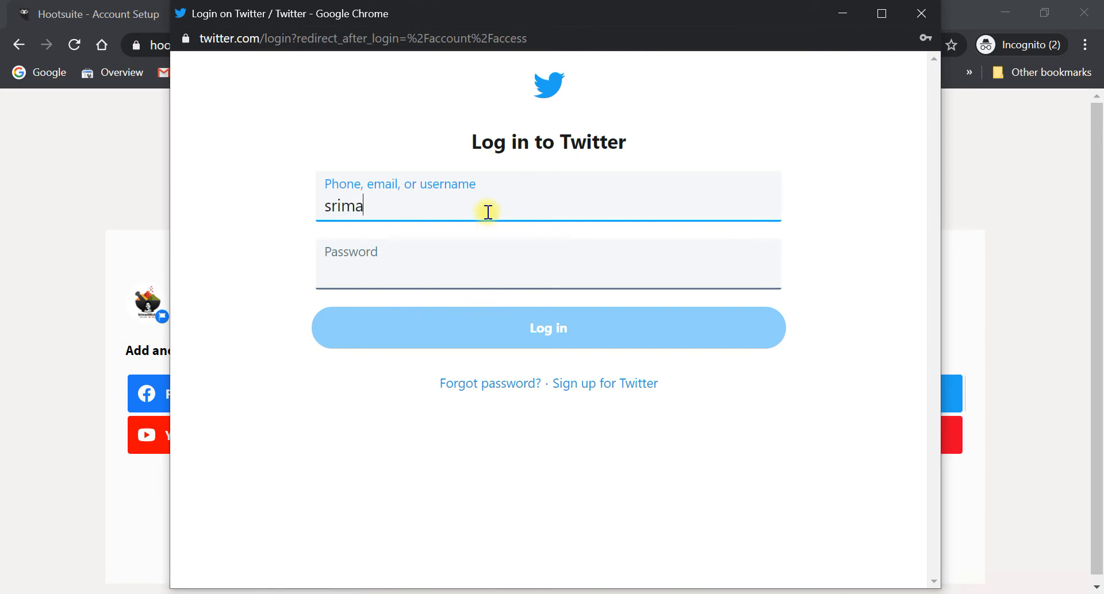
text(tikitchen)
key(Tab)
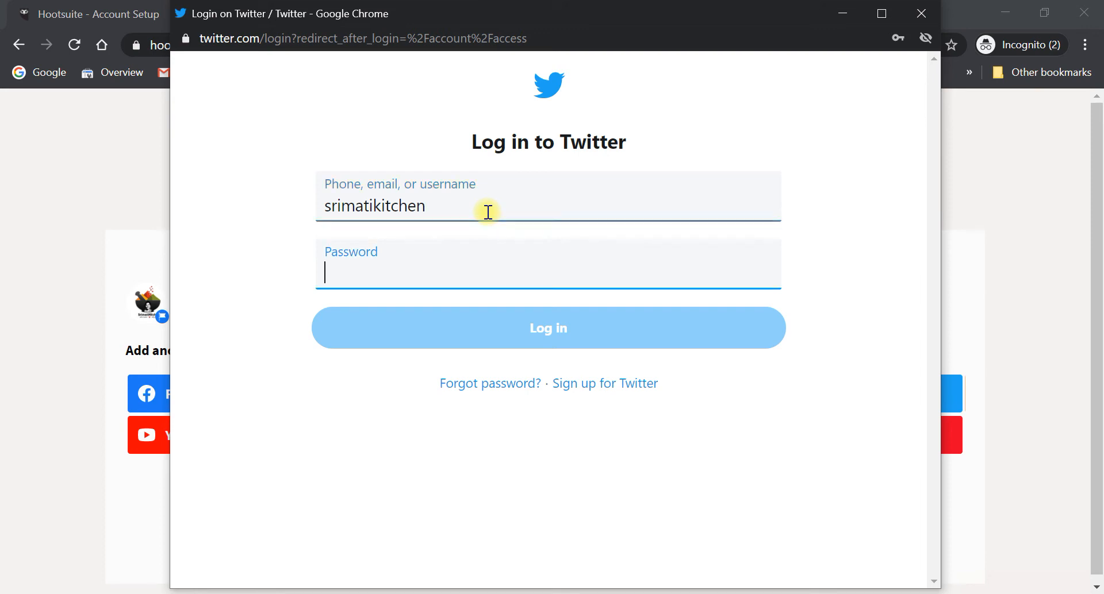
text(*****)
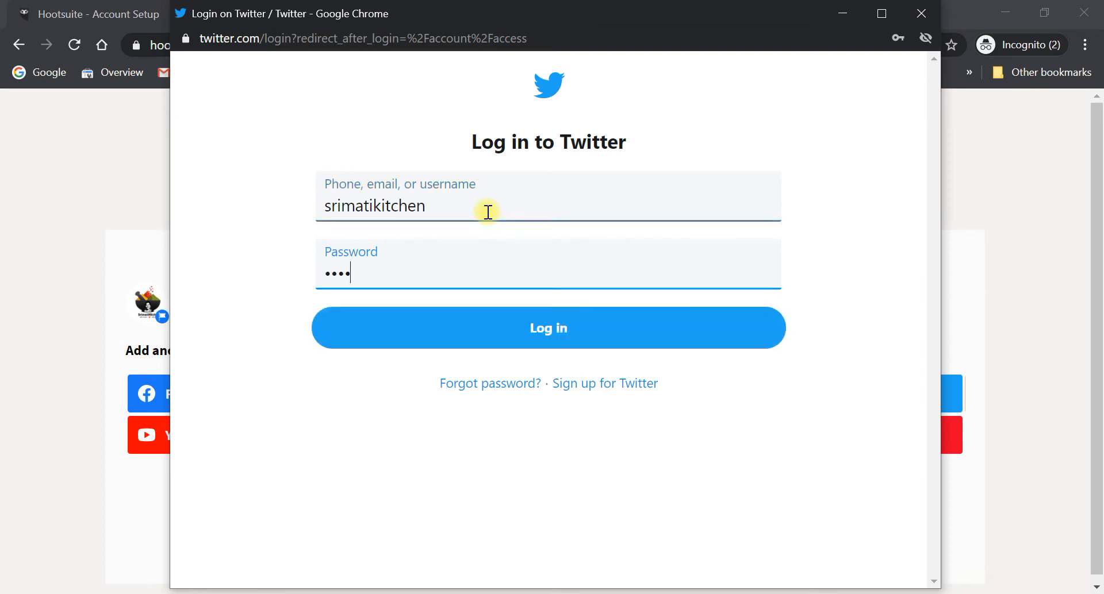
text(****)
click(504, 333)
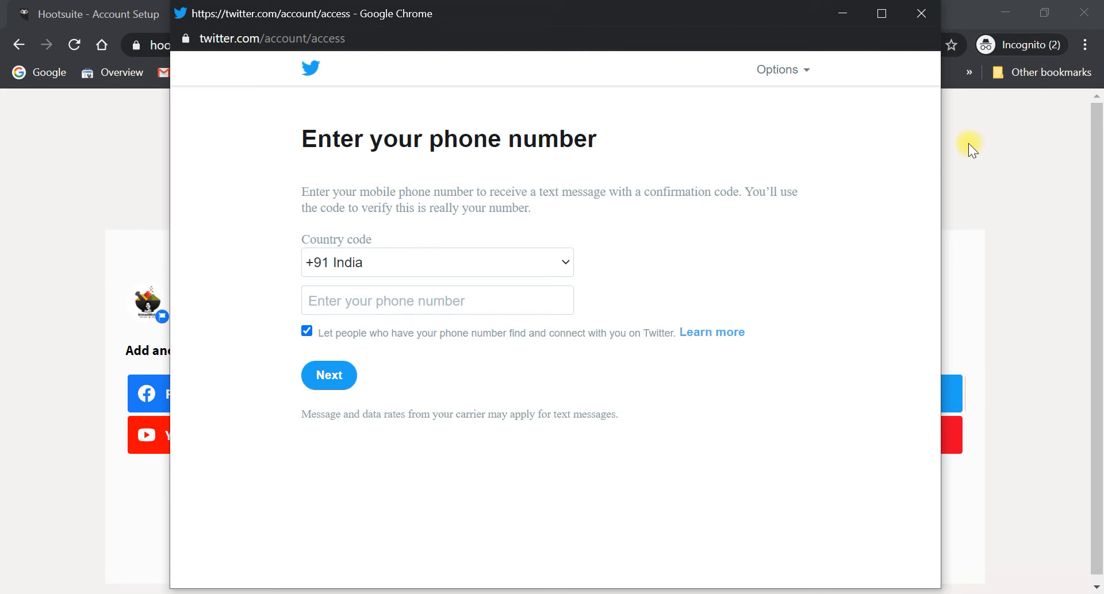
click(923, 17)
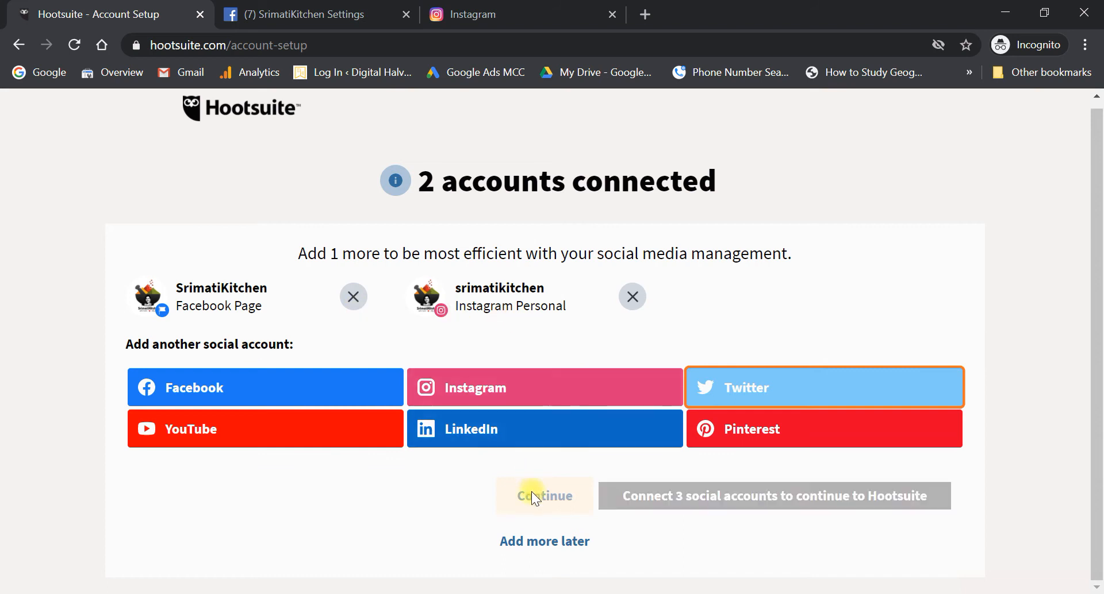
- Choose 'Add more later' and pick a starting option to open the dashboard
click(543, 543)
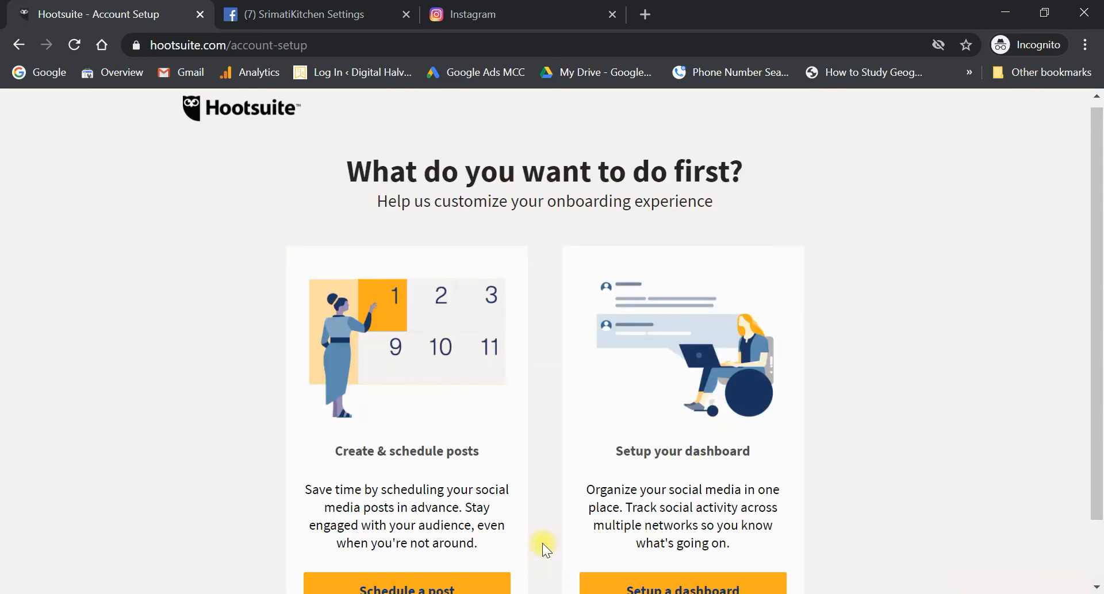
scroll(543, 544, down, 1)
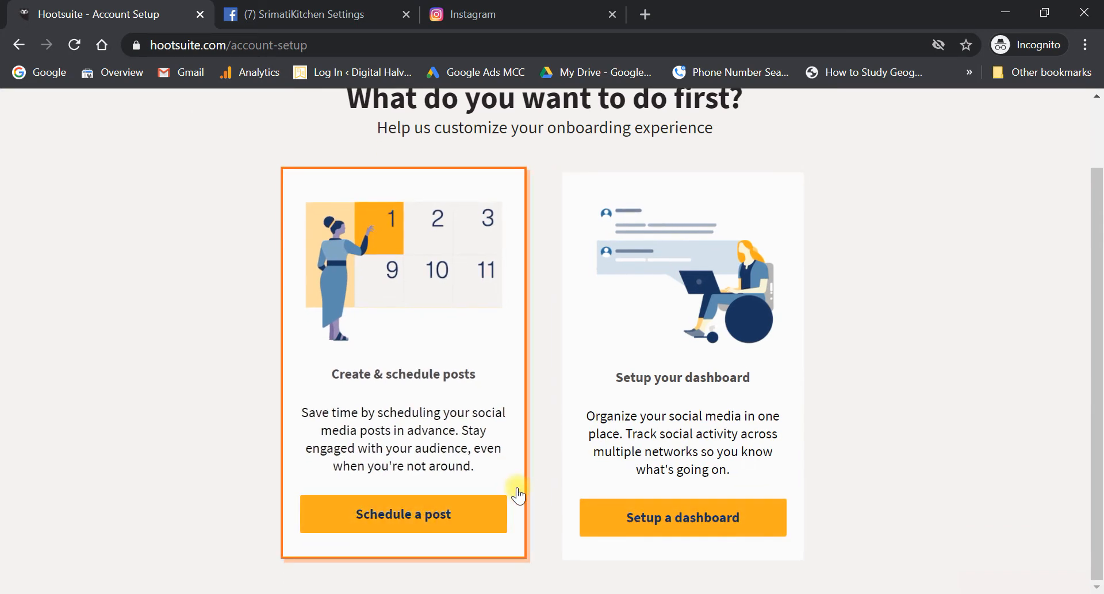
scroll(512, 490, up, 1)
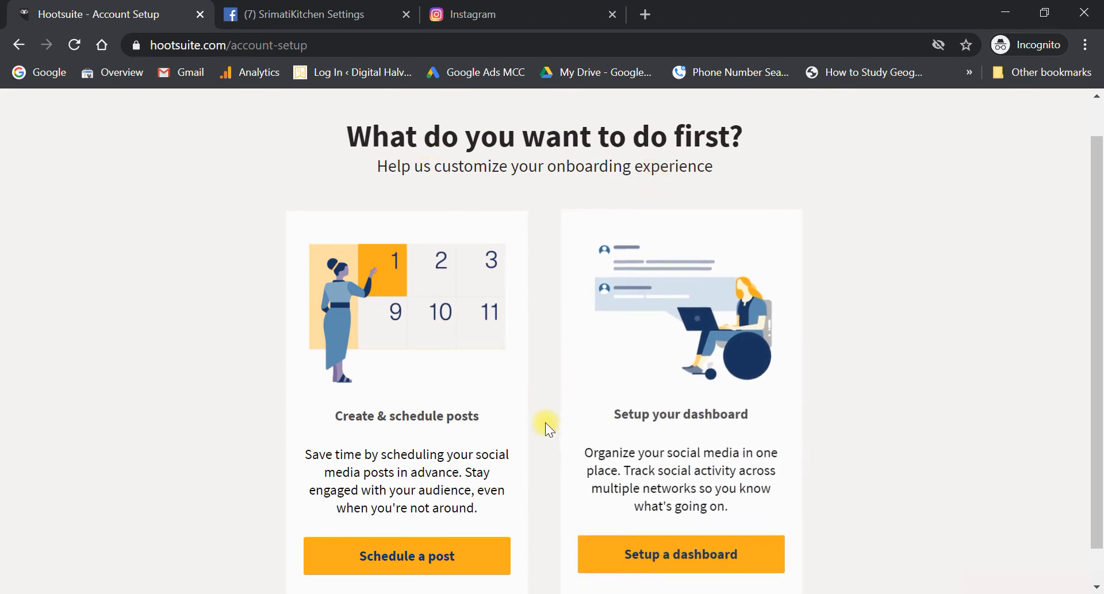
scroll(477, 460, down, 1)
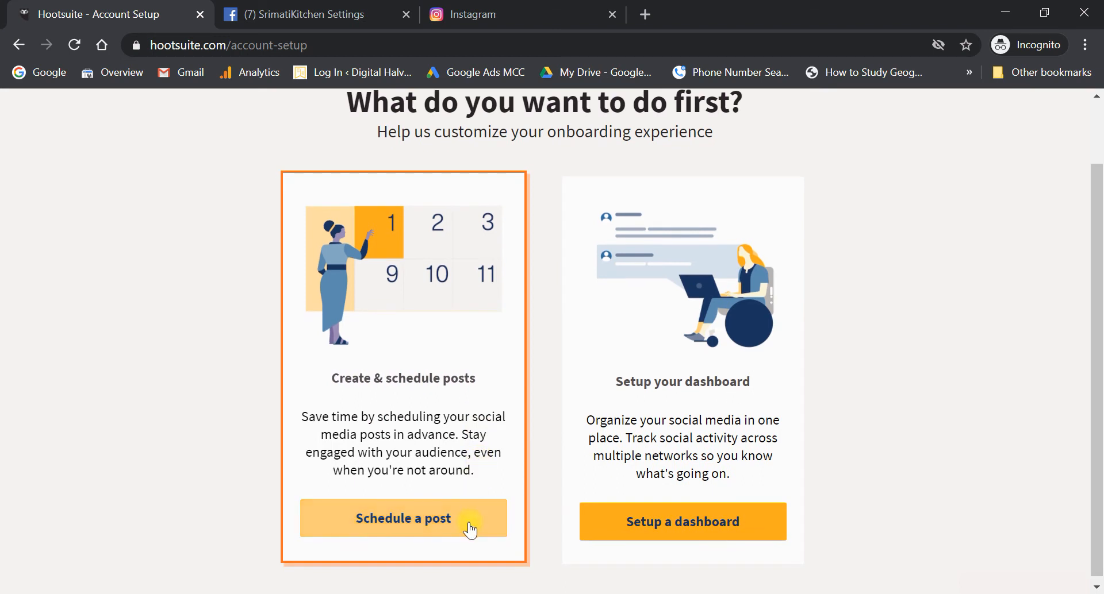
click(679, 522)
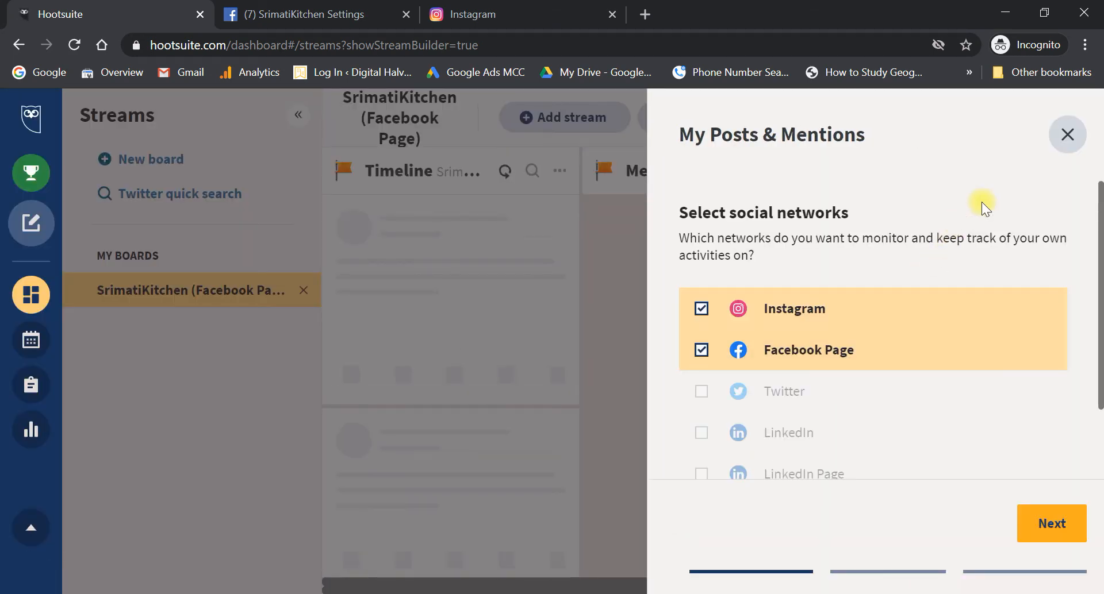
- Close the My Posts & Mentions setup panel, the Facebook policy notice and the boards tip
click(1067, 136)
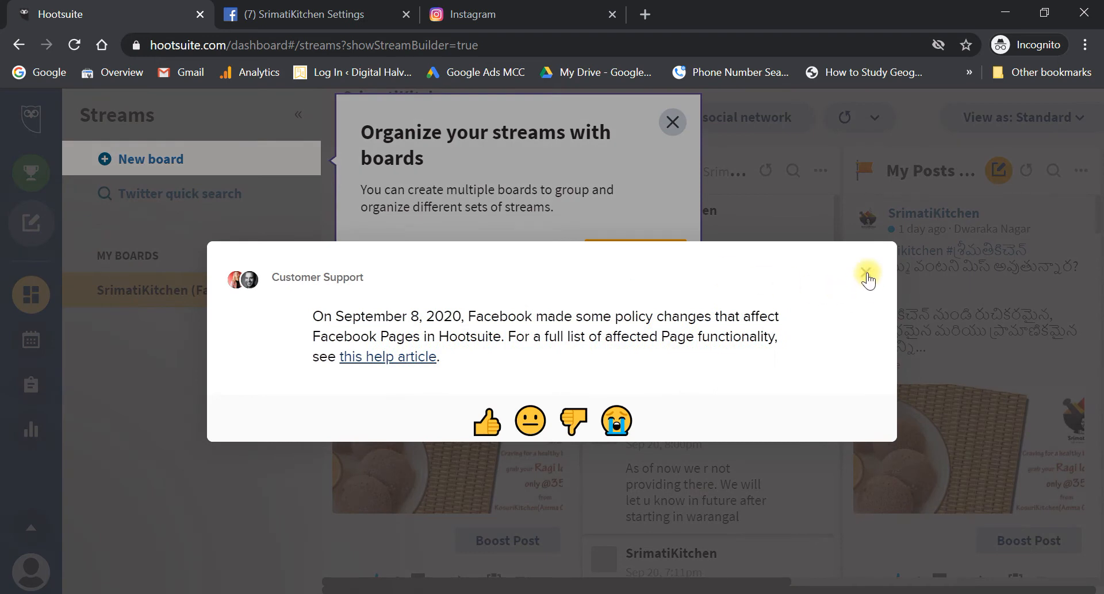
click(867, 272)
click(616, 253)
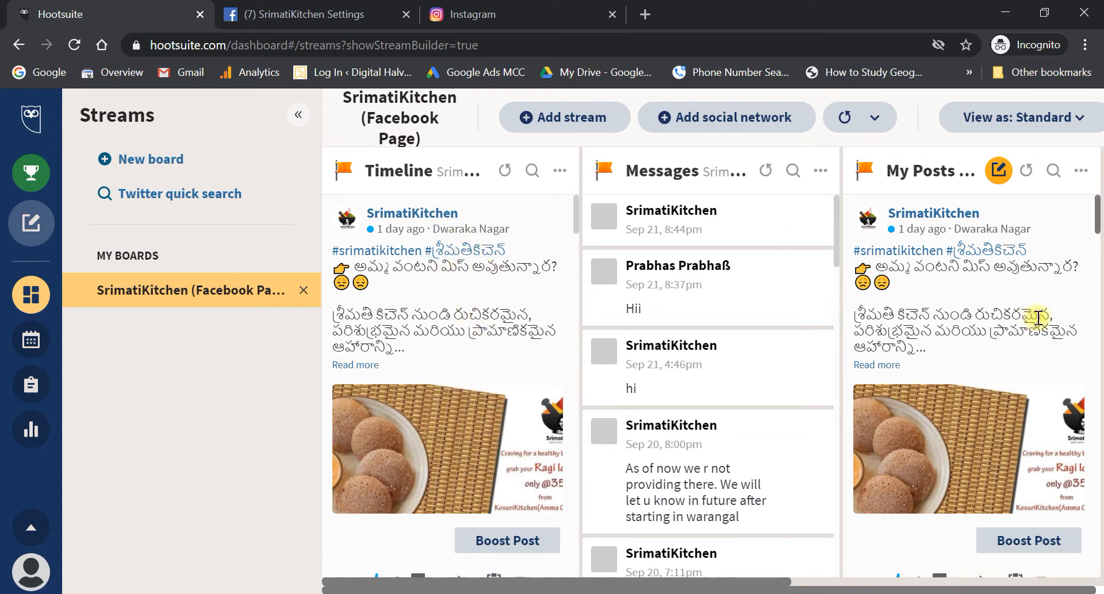
- Look across the existing streams and create a new board in the Streams panel
scroll(1028, 322, right, 5)
scroll(1023, 327, right, 4)
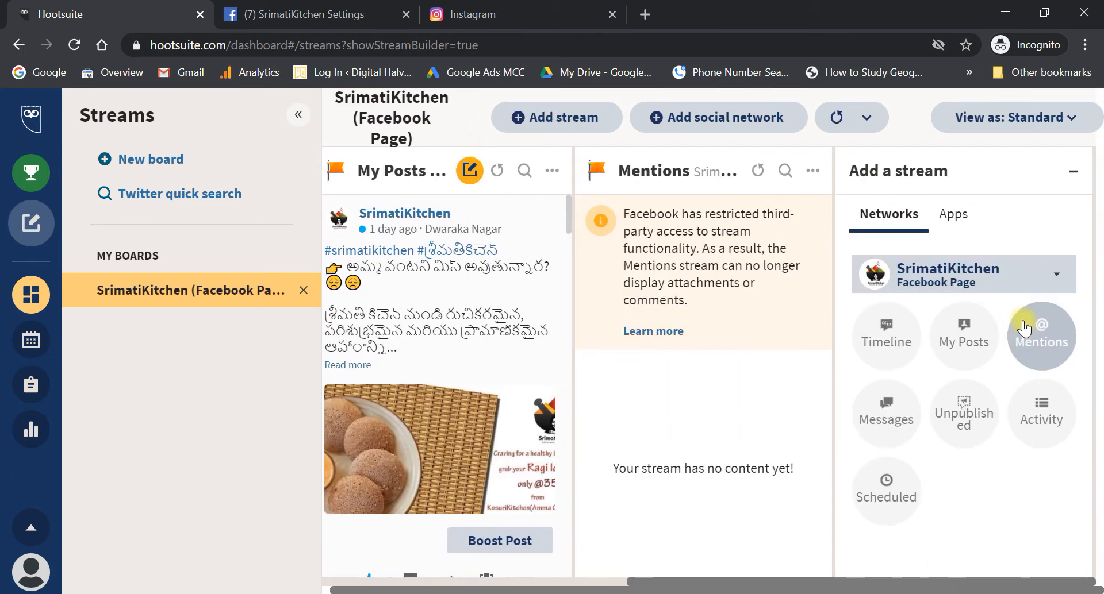
scroll(476, 365, left, 3)
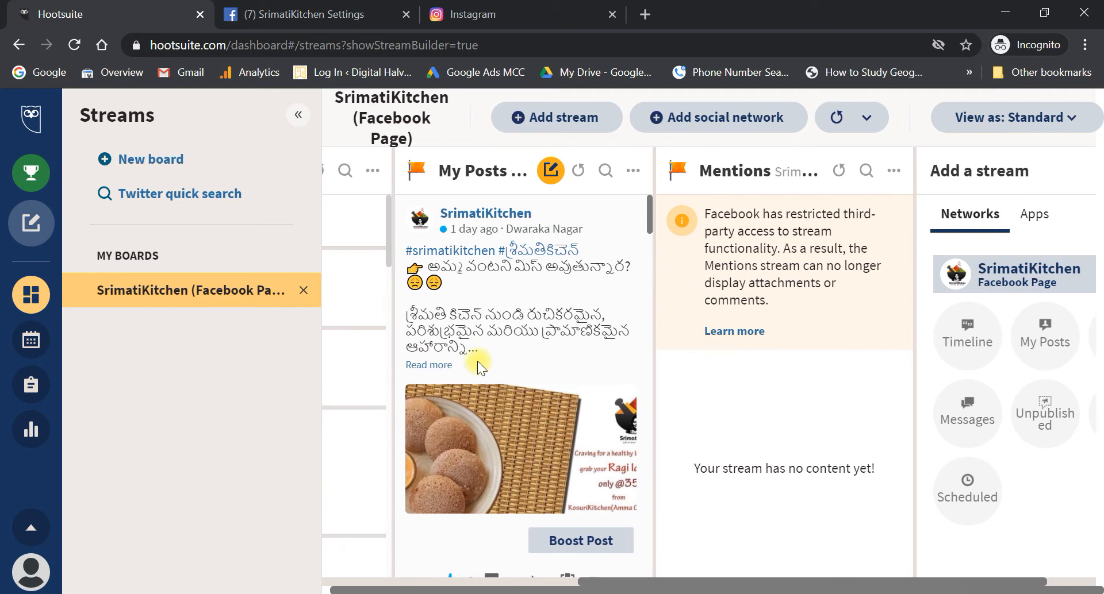
scroll(479, 363, left, 6)
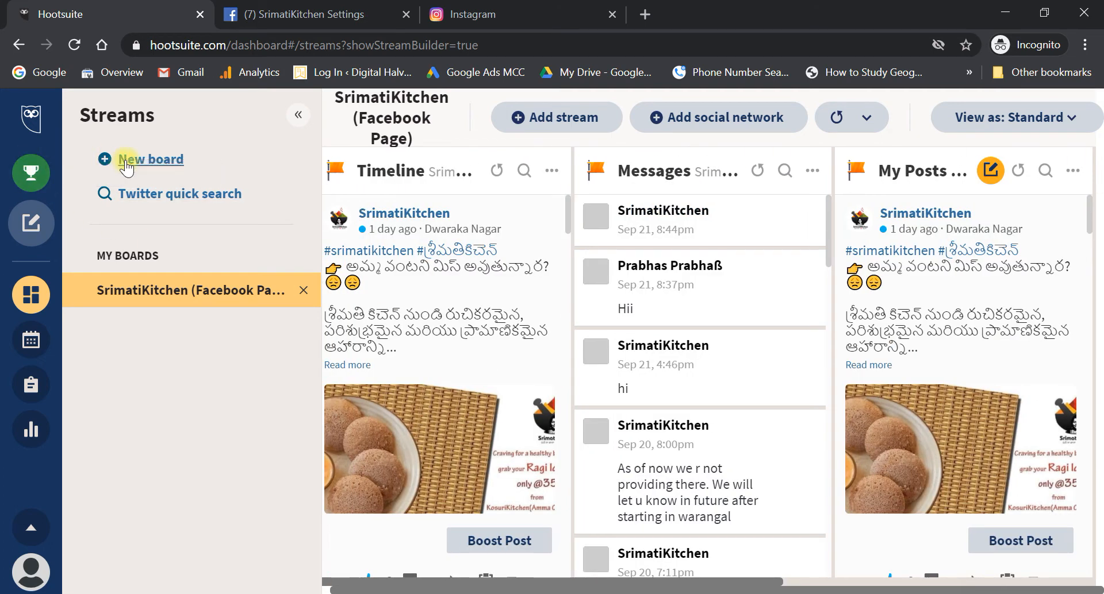
click(126, 165)
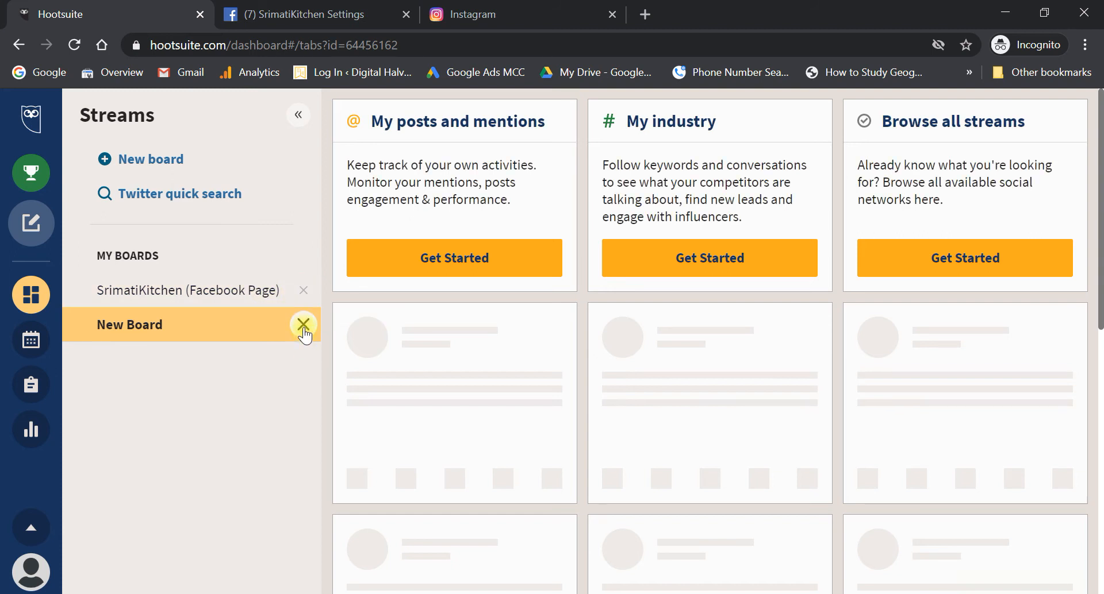
- Delete the SrimatiKitchen (Facebook Page) board and collapse the streams side panel
click(304, 290)
click(636, 159)
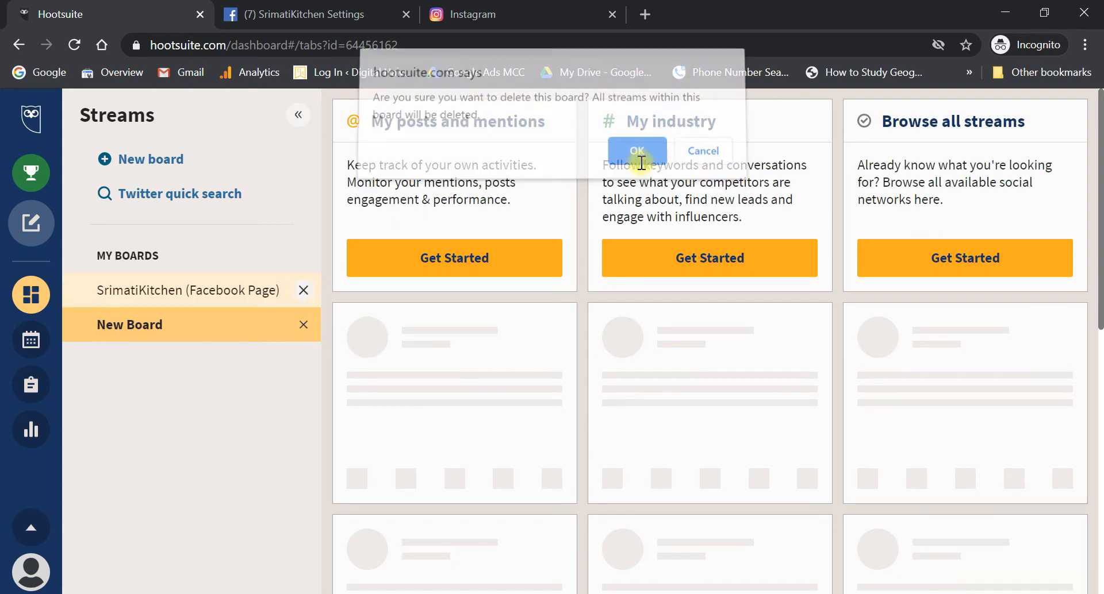
double_click(151, 291)
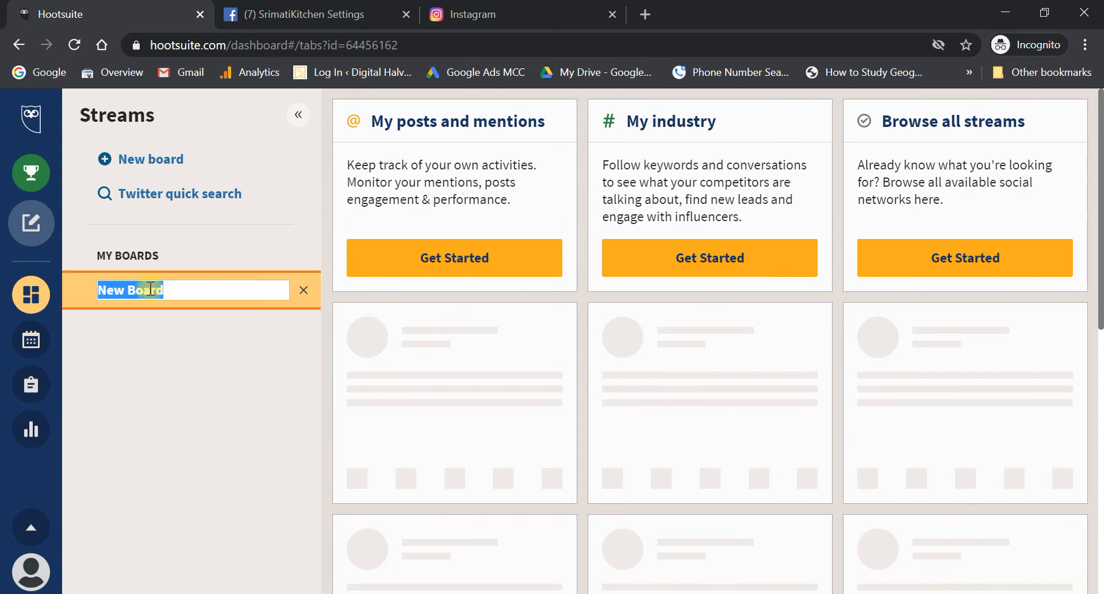
click(298, 115)
- Set up a My Posts & Mentions board covering Instagram and the Facebook Page
click(246, 247)
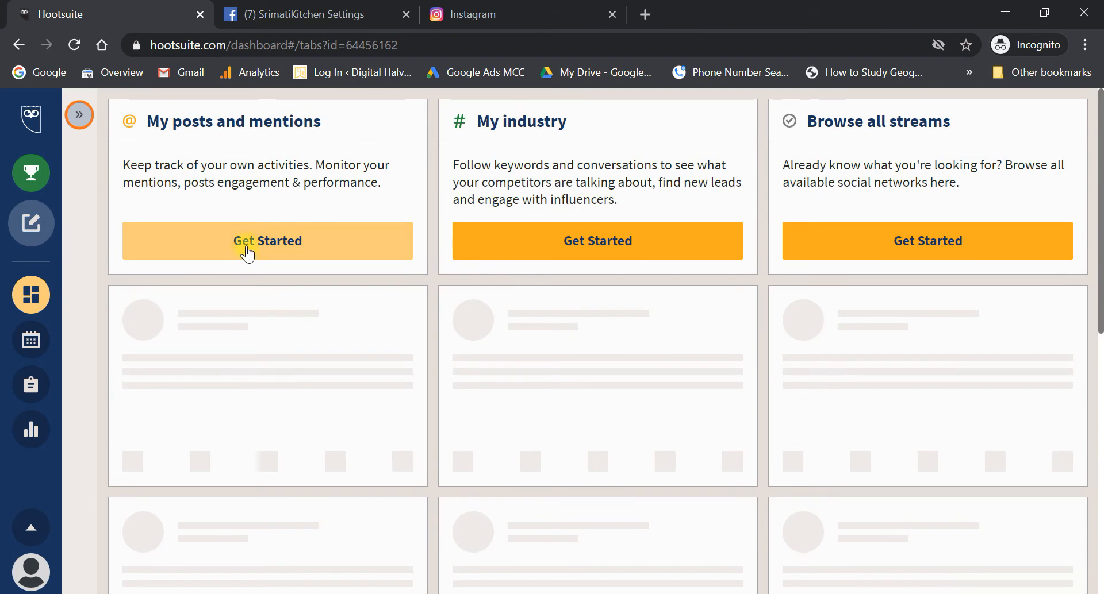
click(699, 305)
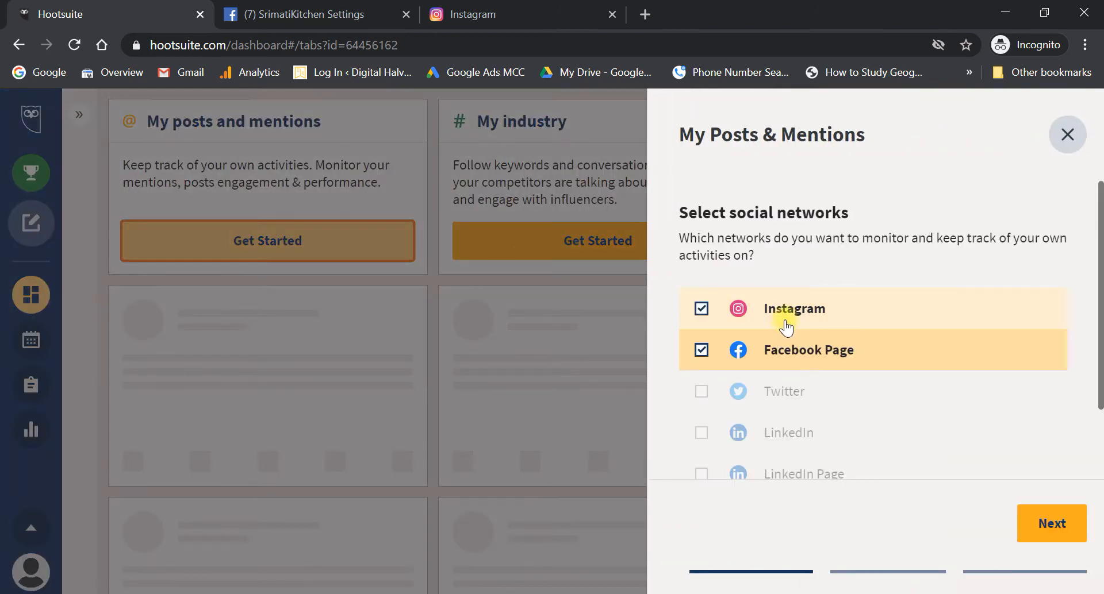
click(1029, 524)
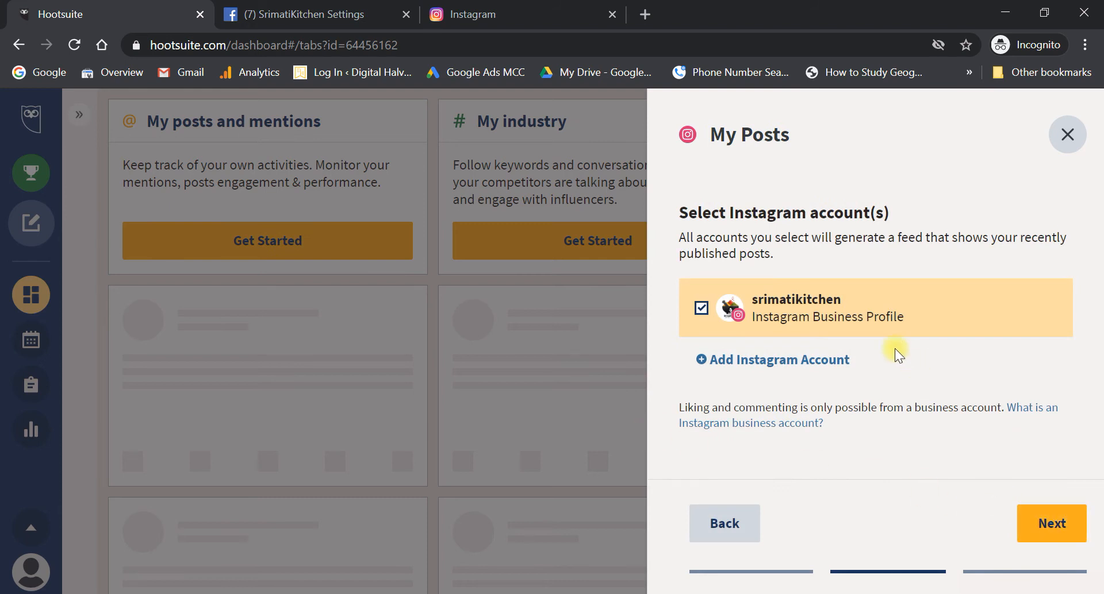
click(1044, 526)
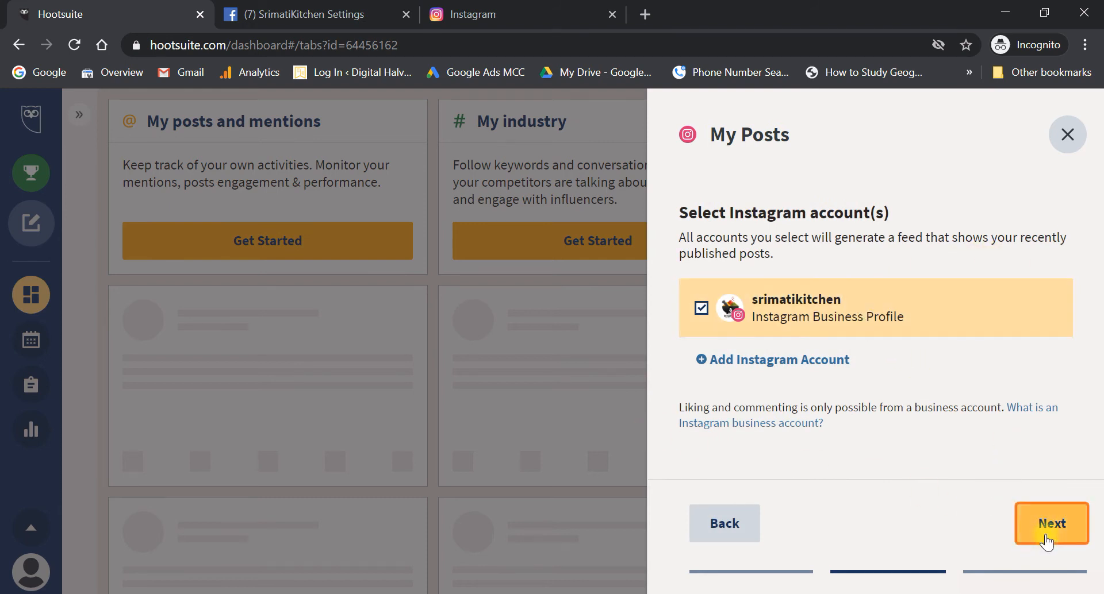
click(1045, 540)
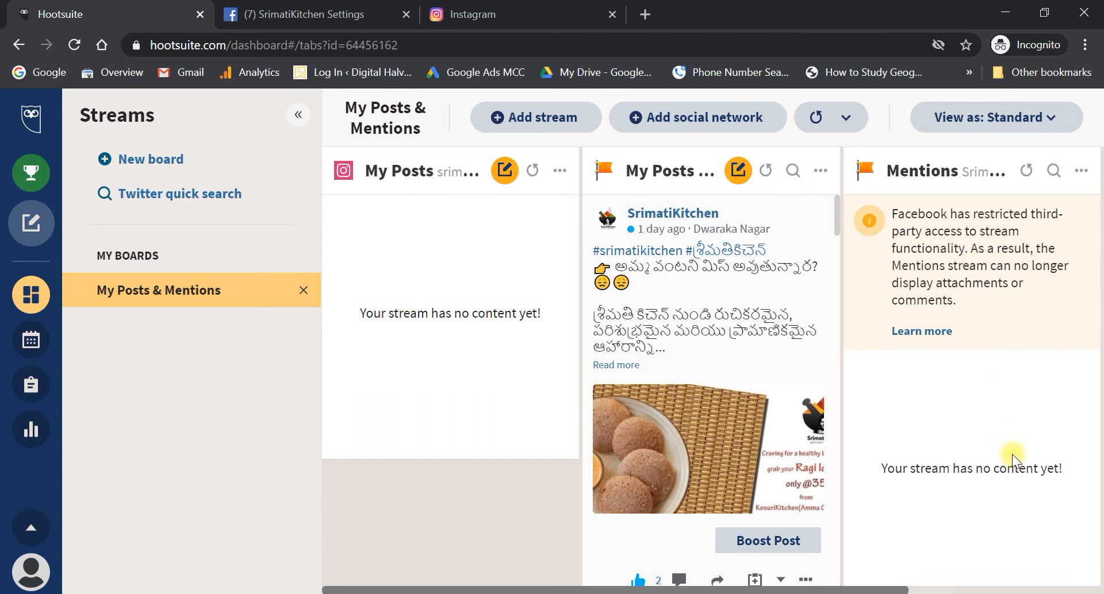
- Delete the Mentions stream from the board
scroll(984, 247, right, 5)
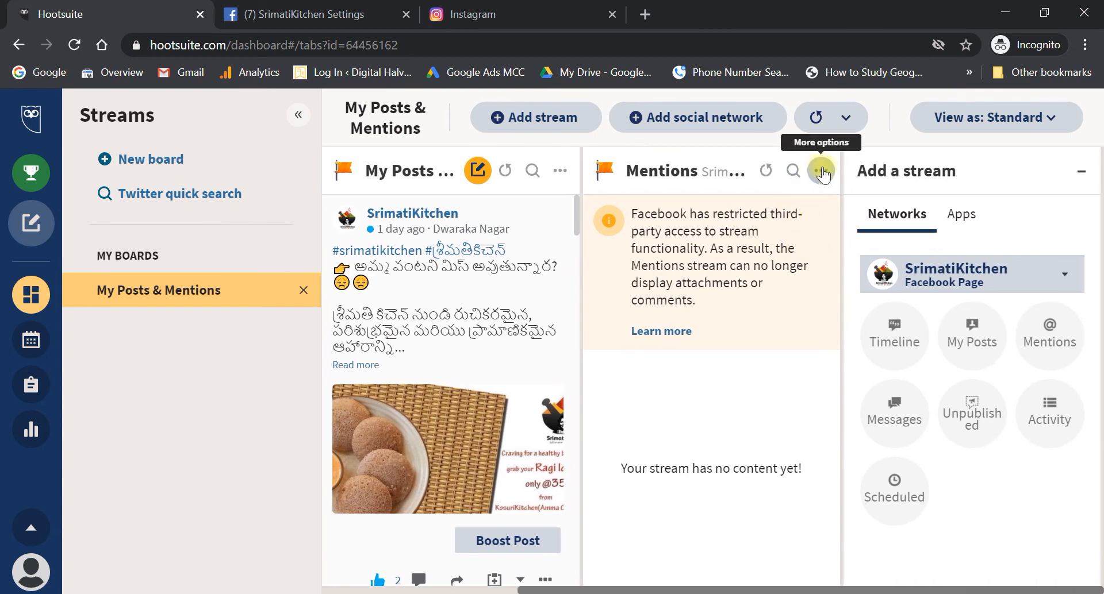
click(821, 171)
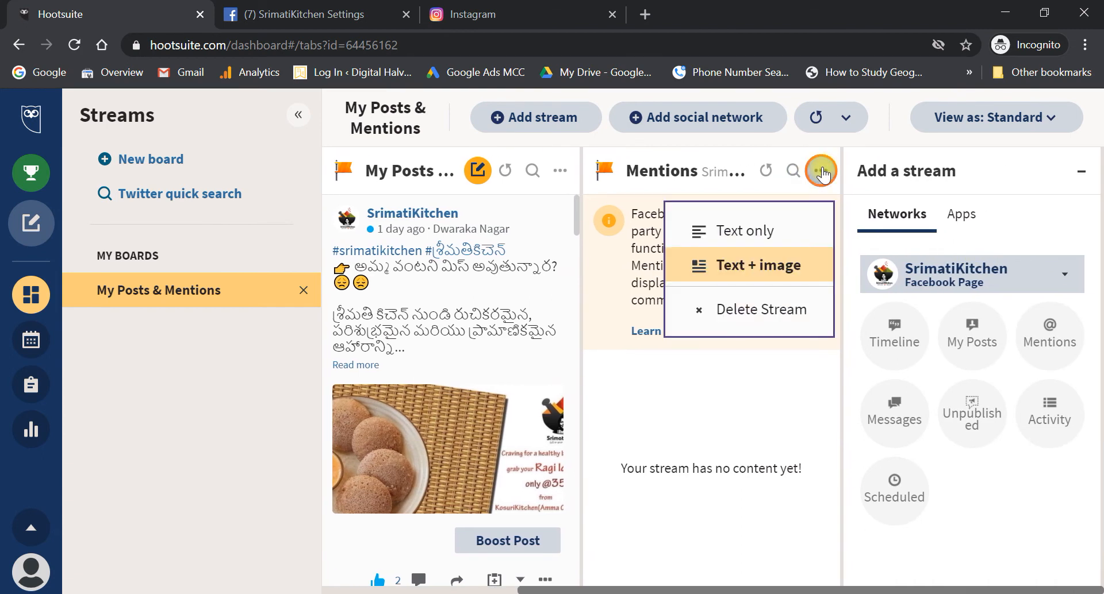
click(795, 306)
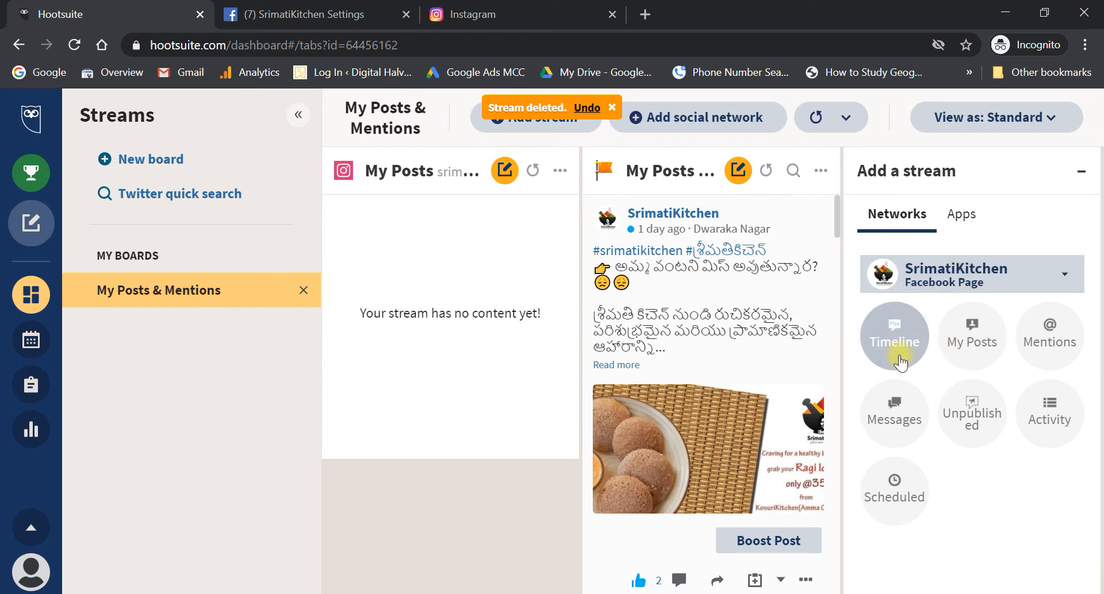
- Browse the Apps and Networks stream options for the Facebook Page, then open and close the compose menu
click(965, 217)
click(914, 219)
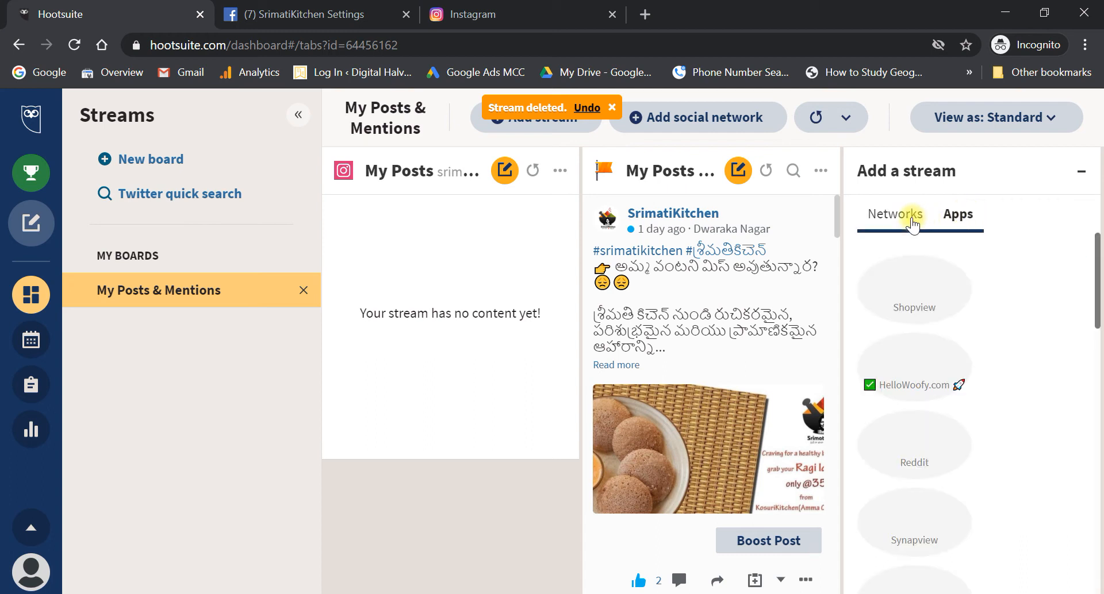
click(948, 215)
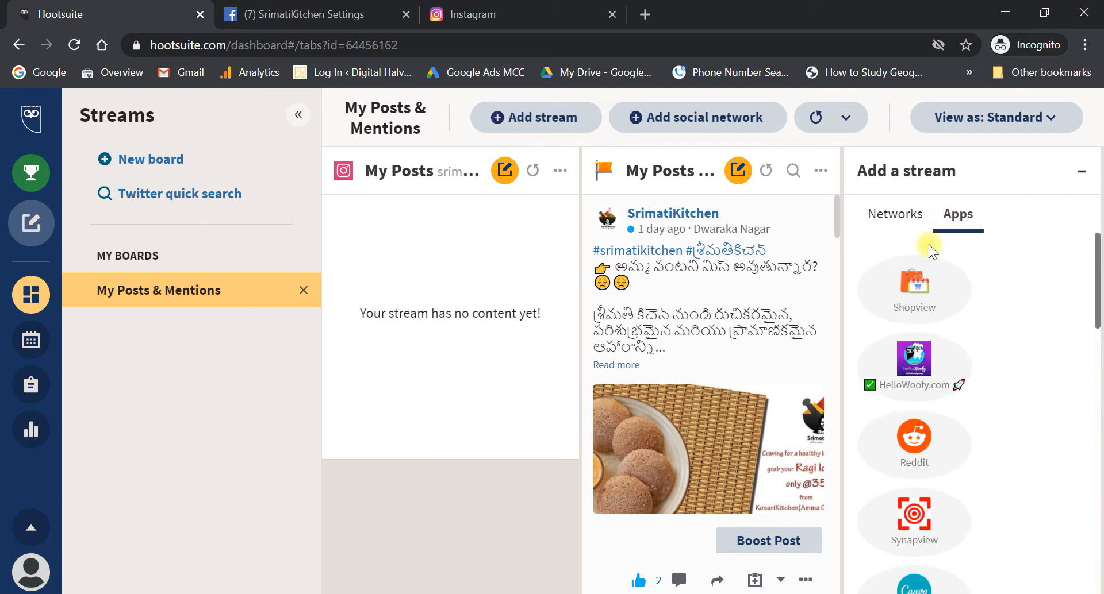
click(895, 207)
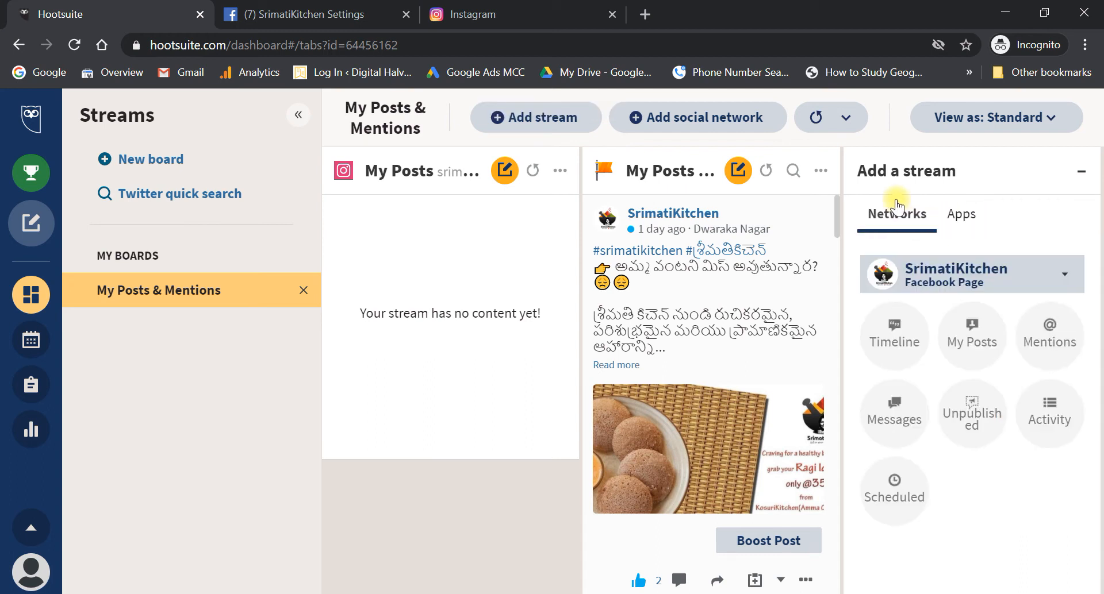
click(1065, 275)
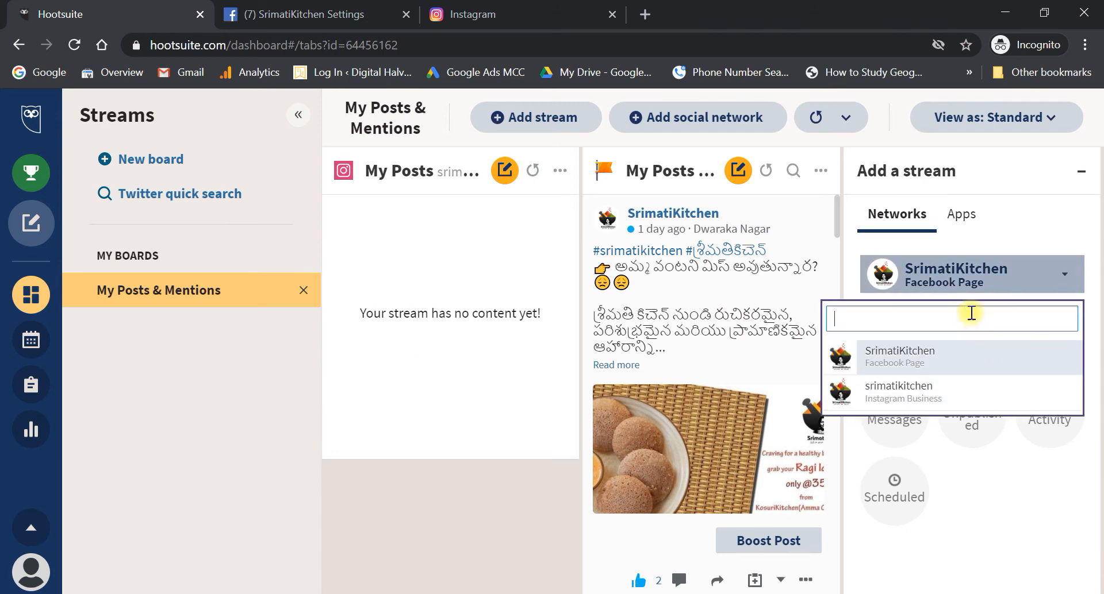
click(993, 493)
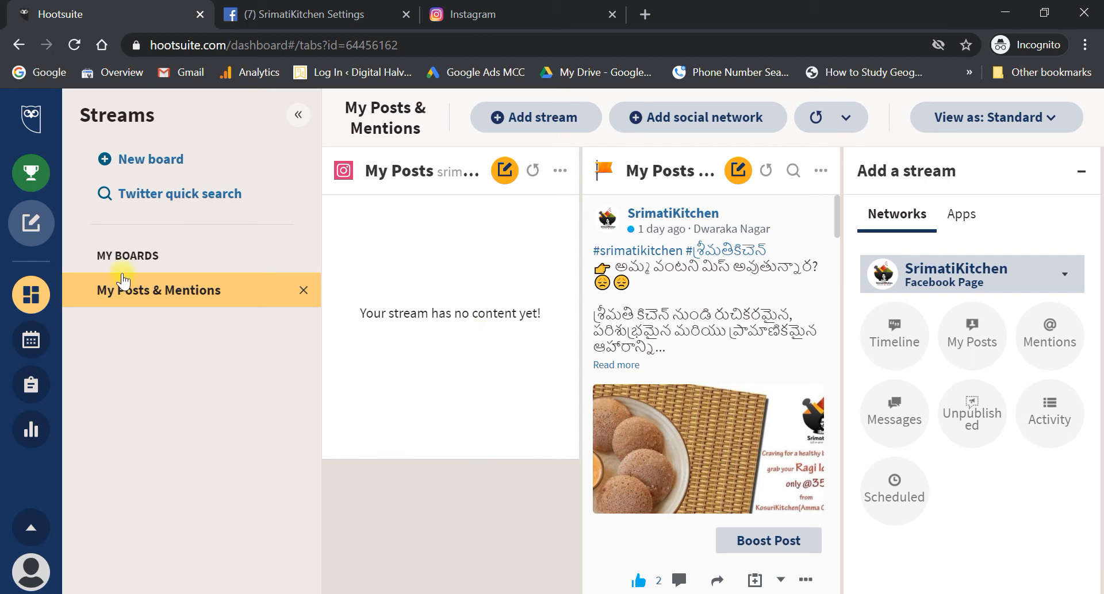
click(32, 228)
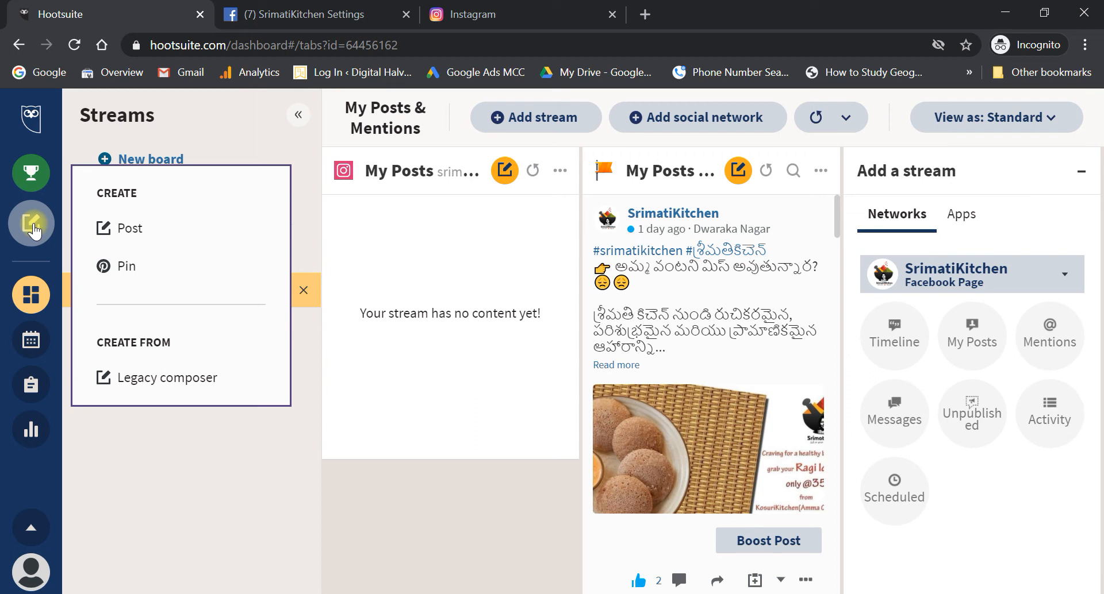
click(325, 360)
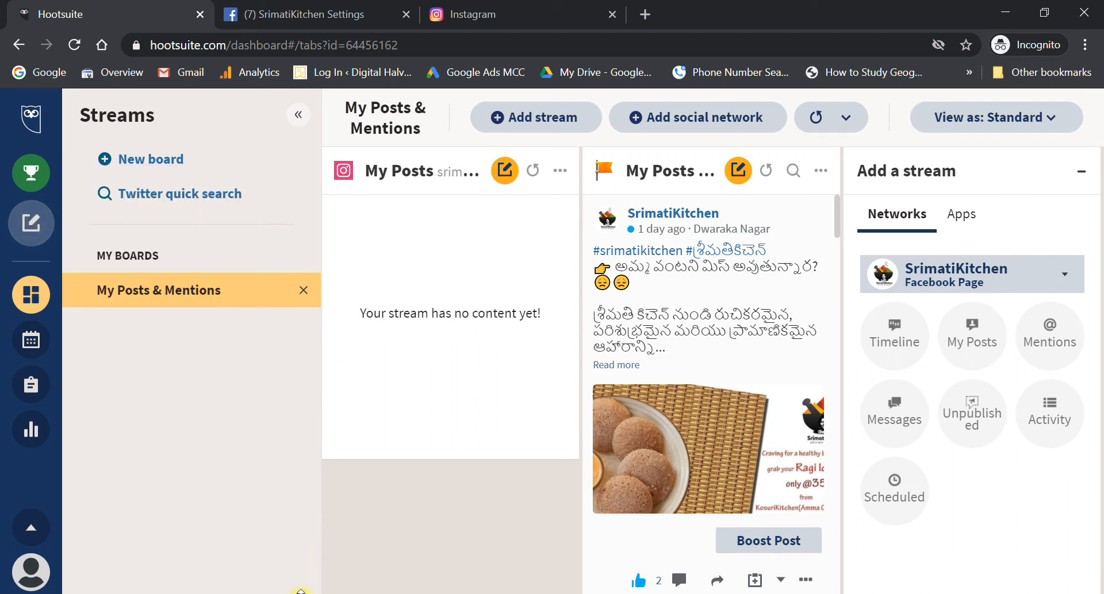
- Return from the Facebook settings page to the SrimatiKitchen Page home, then switch to Instagram
click(271, 17)
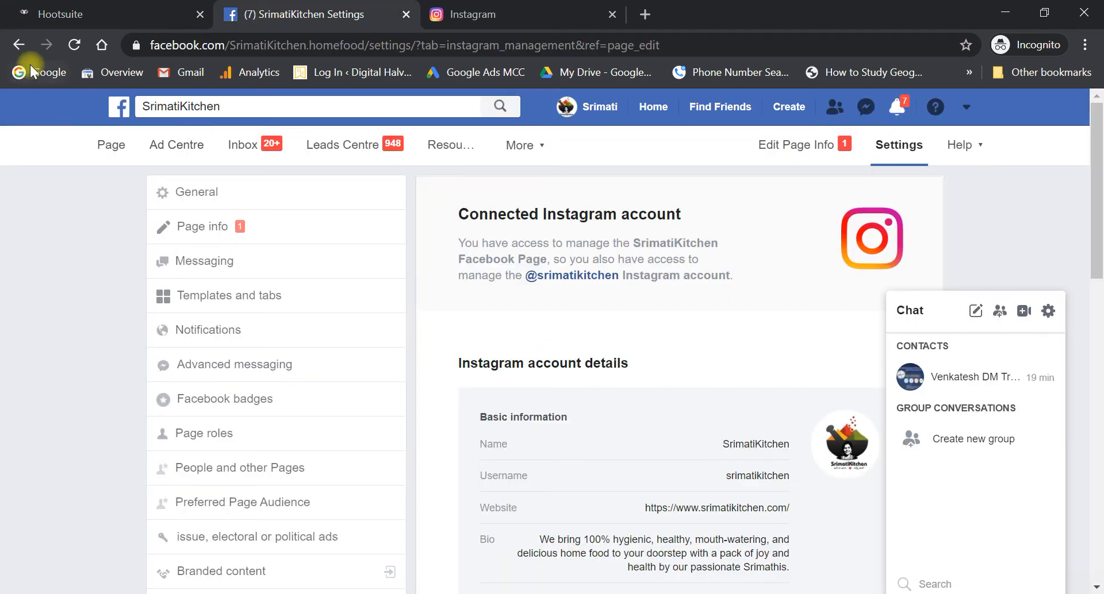
click(19, 45)
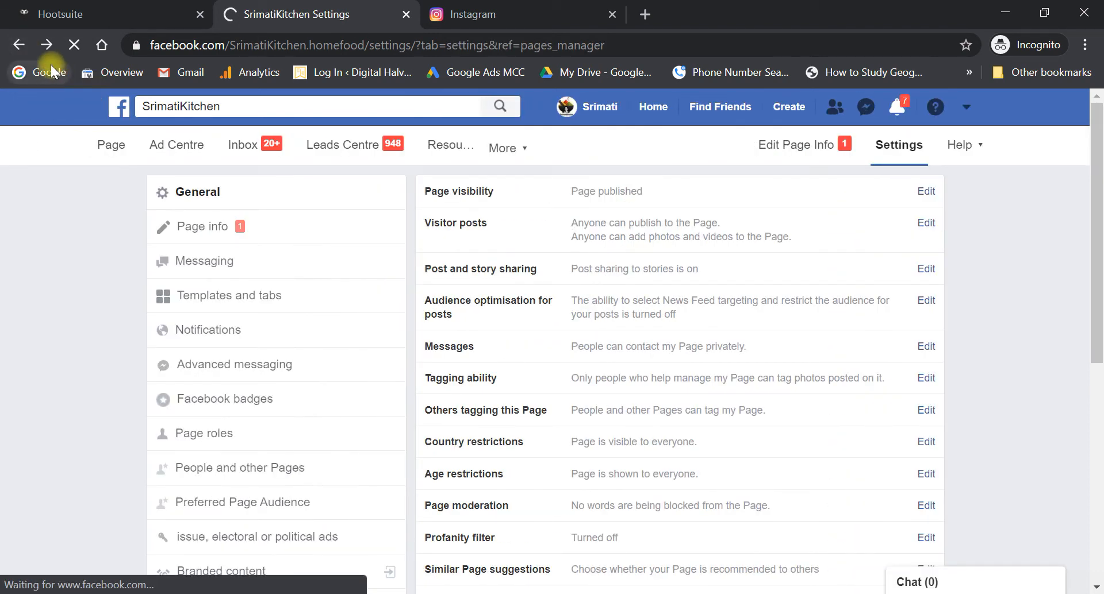
click(118, 149)
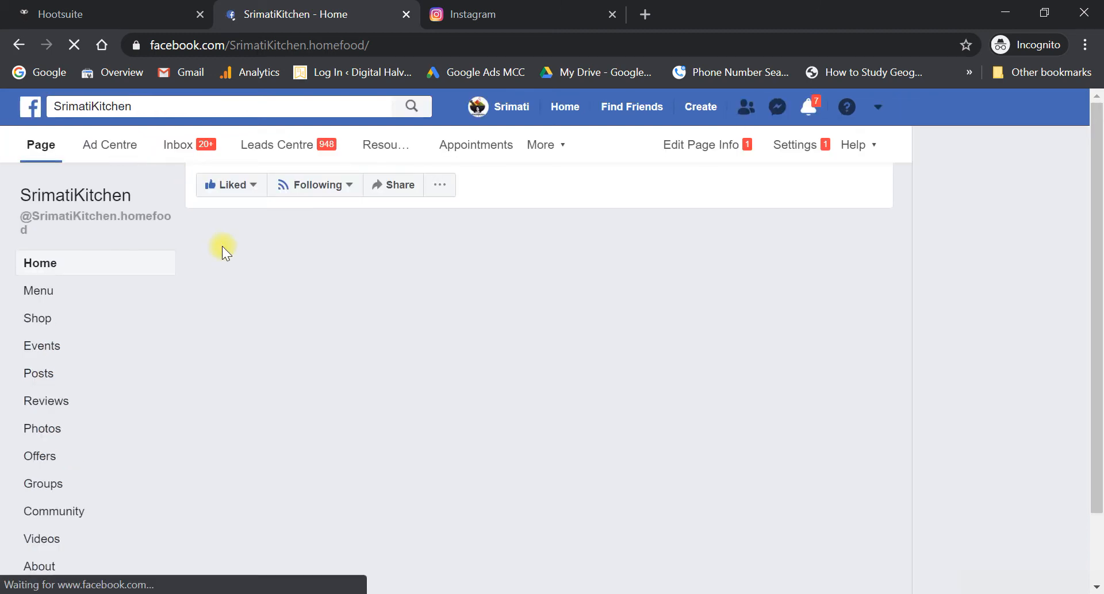
click(463, 14)
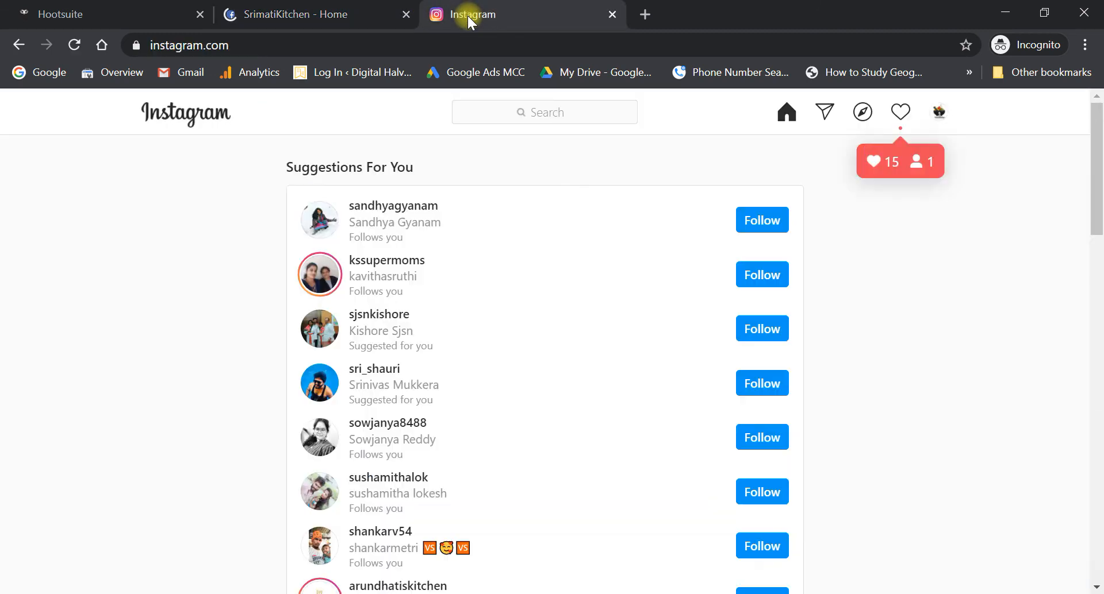
- Open the srimatikitchen profile from the avatar menu and highlight its 0 posts count
click(943, 115)
click(847, 153)
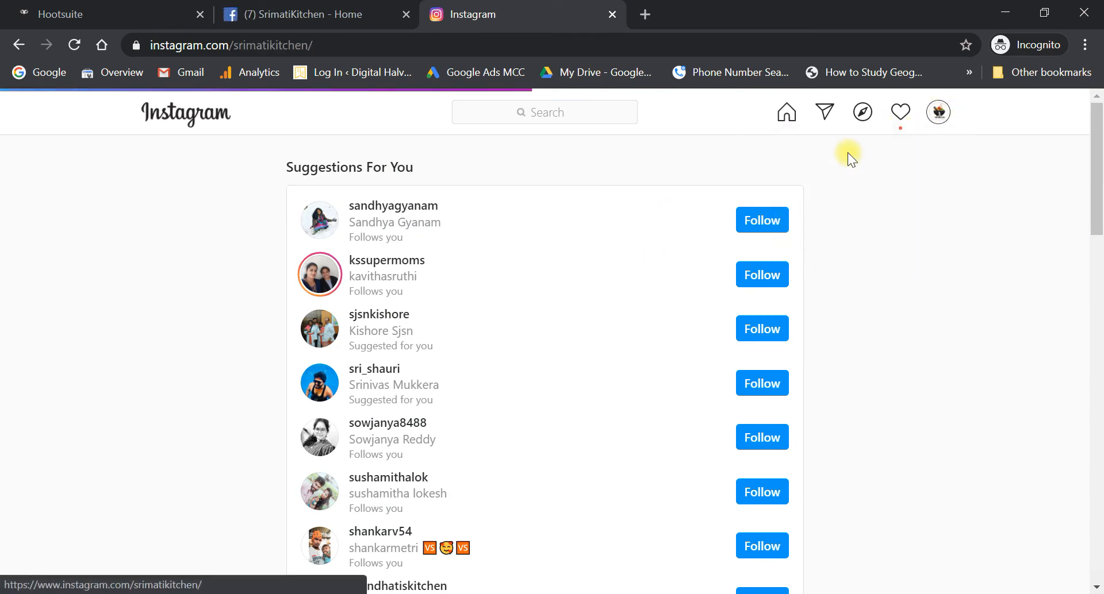
scroll(740, 347, down, 3)
scroll(739, 346, up, 3)
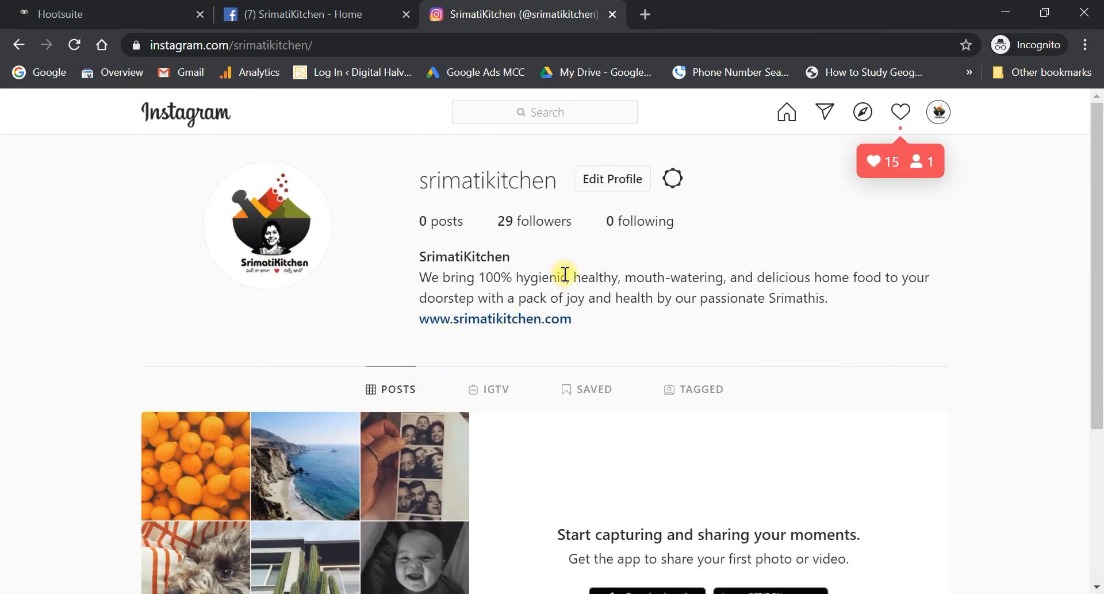
drag(418, 223, 457, 224)
- On the SrimatiKitchen Facebook page, expand the full text of the Ragi Idli breakfast post
click(281, 13)
scroll(541, 432, down, 8)
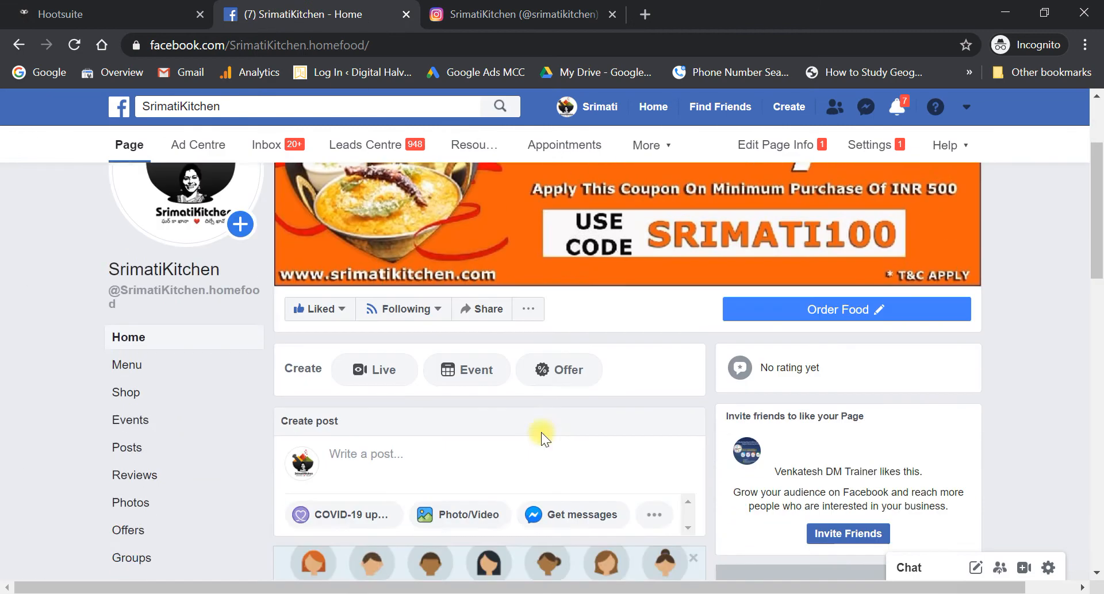
scroll(541, 432, down, 2)
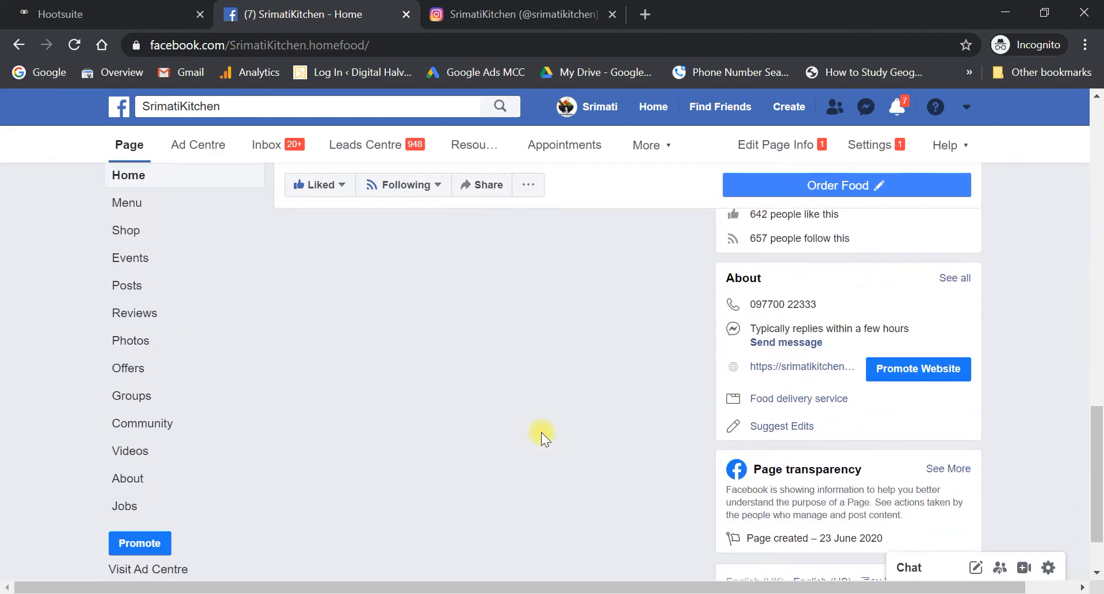
scroll(541, 432, up, 2)
scroll(540, 432, down, 3)
scroll(541, 432, up, 2)
scroll(540, 432, down, 3)
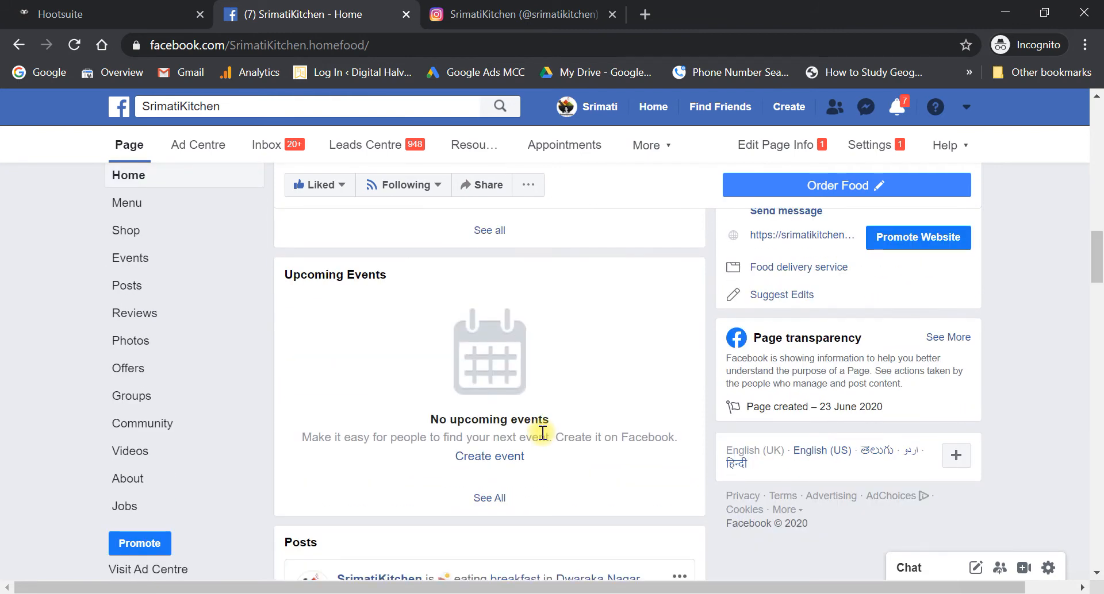
scroll(542, 432, down, 15)
scroll(541, 432, up, 10)
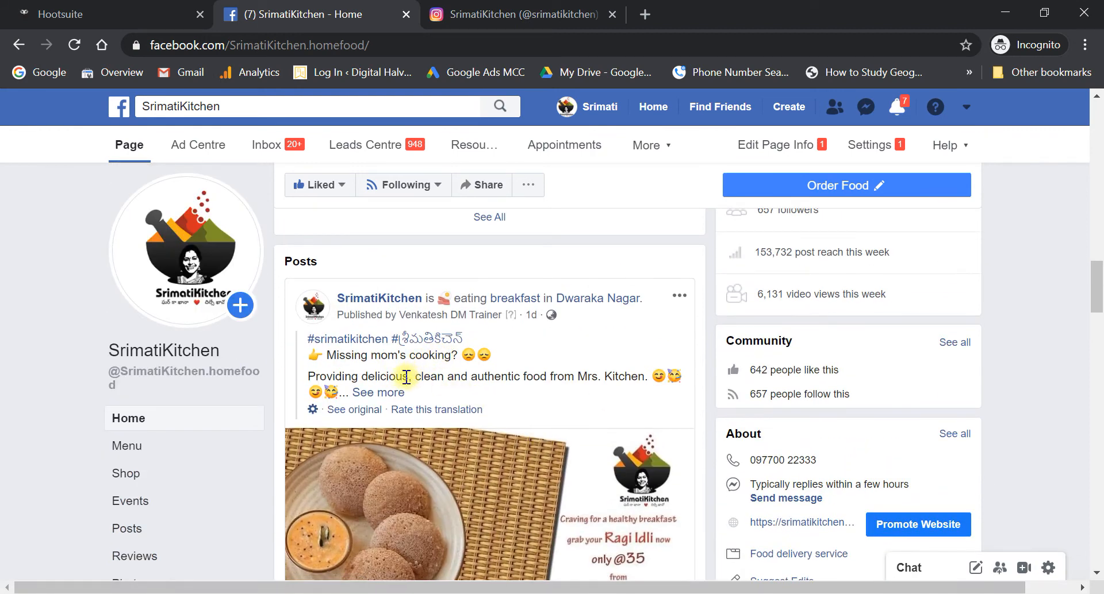
click(380, 393)
- Show the post's original English text, expand and select the Telugu caption, then return to Hootsuite
scroll(495, 454, down, 4)
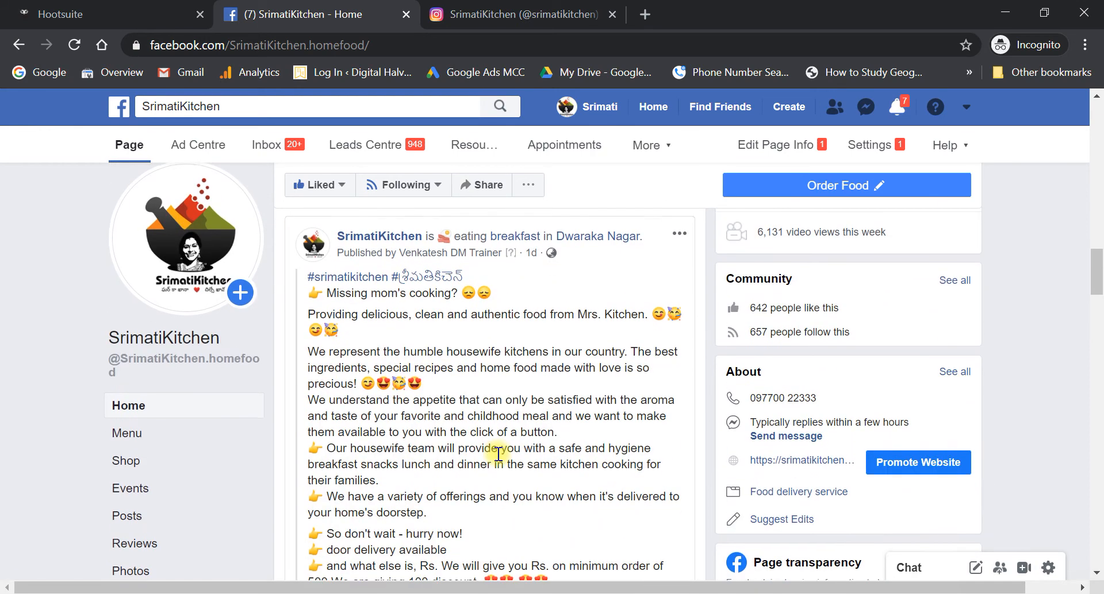
scroll(498, 454, up, 3)
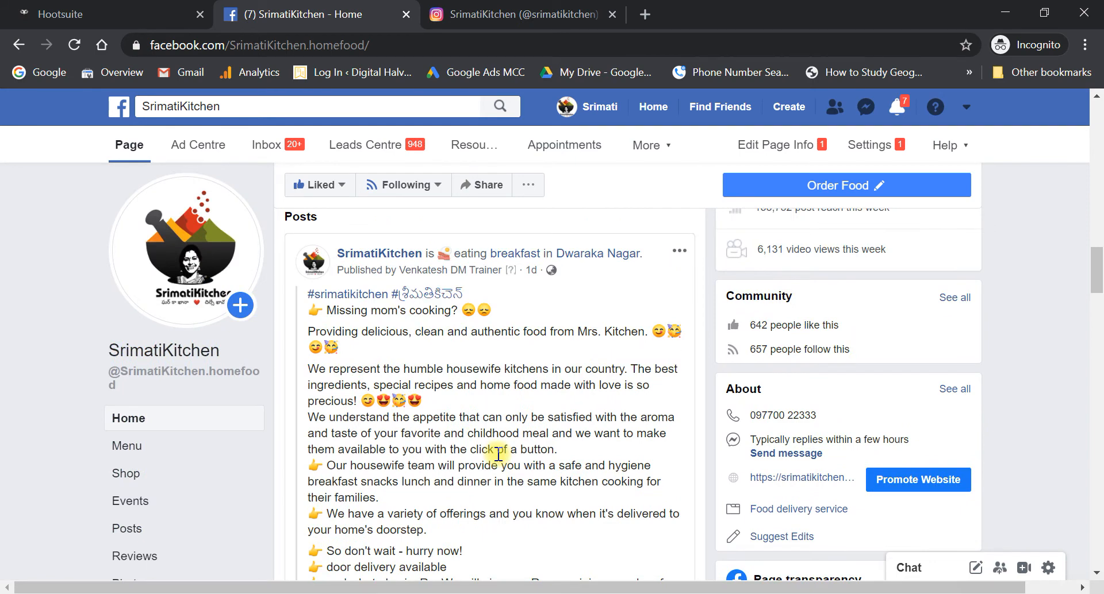
scroll(498, 454, down, 8)
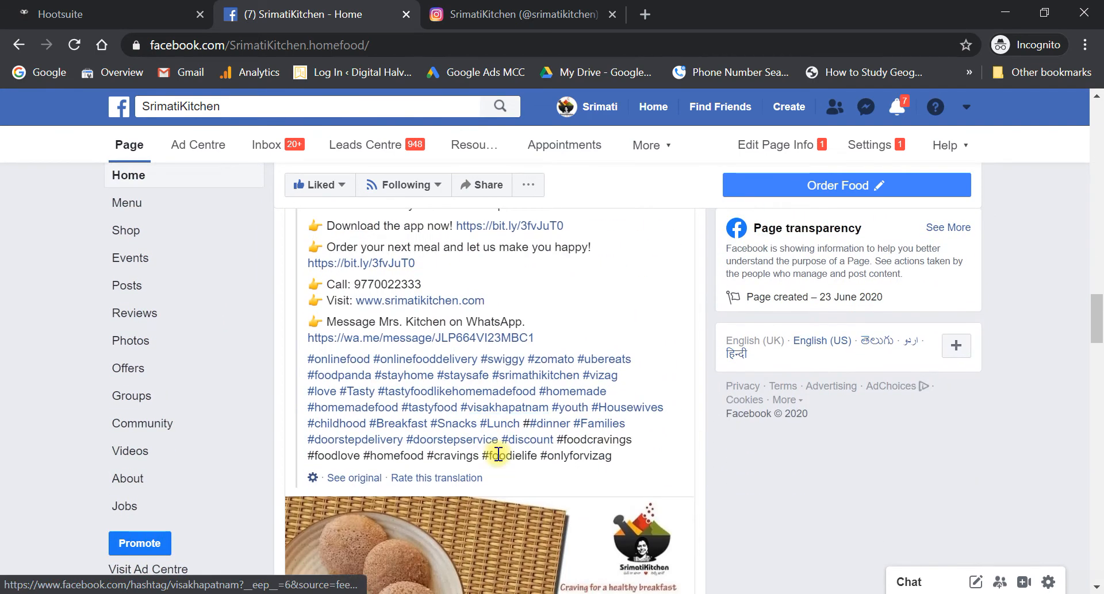
click(368, 481)
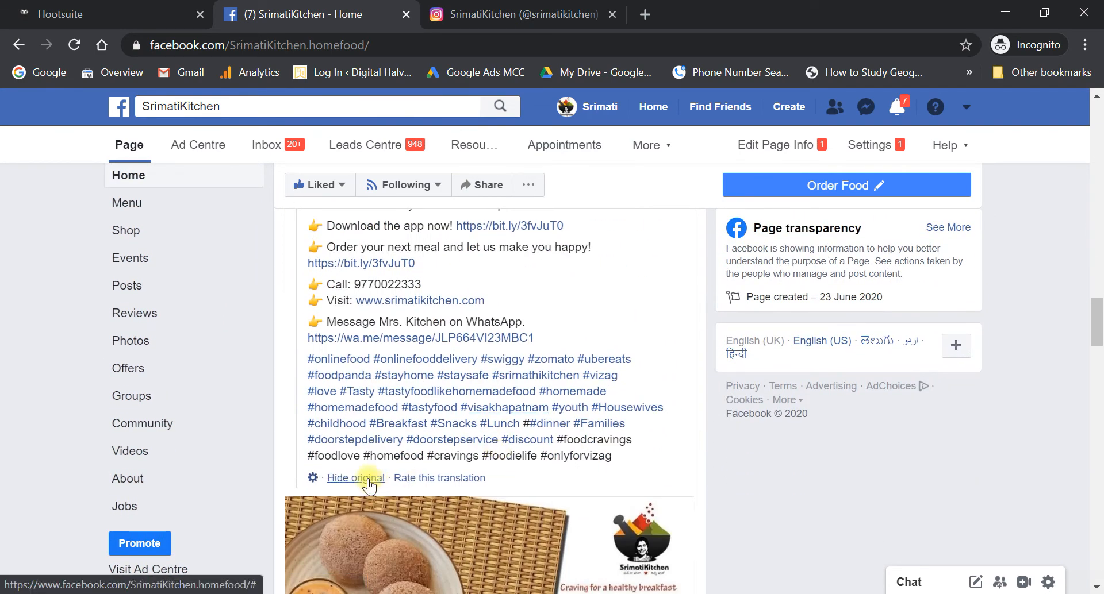
scroll(368, 485, up, 10)
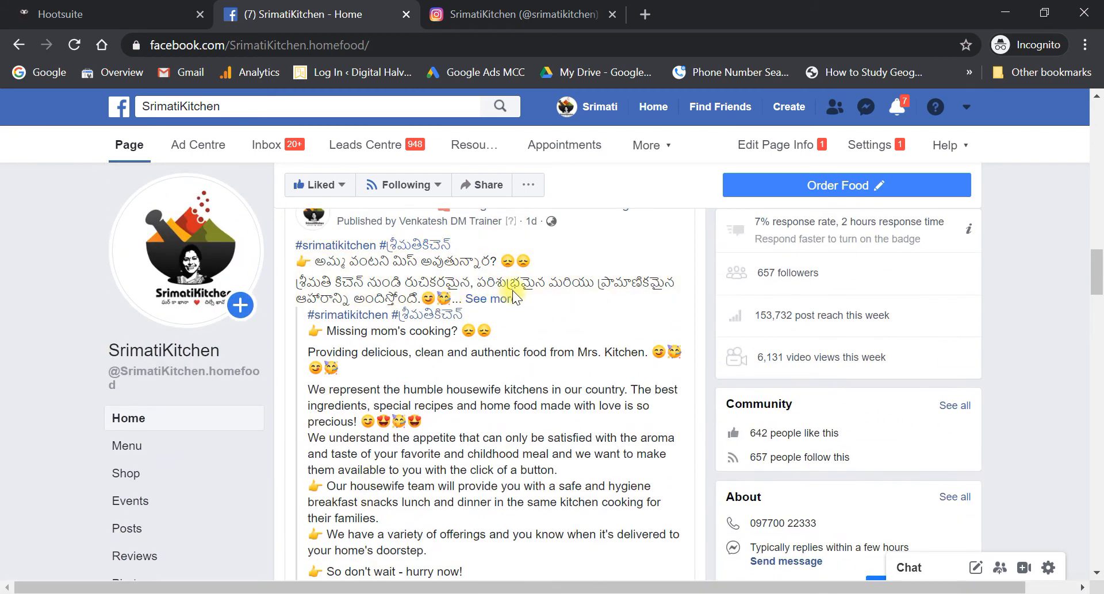
click(510, 300)
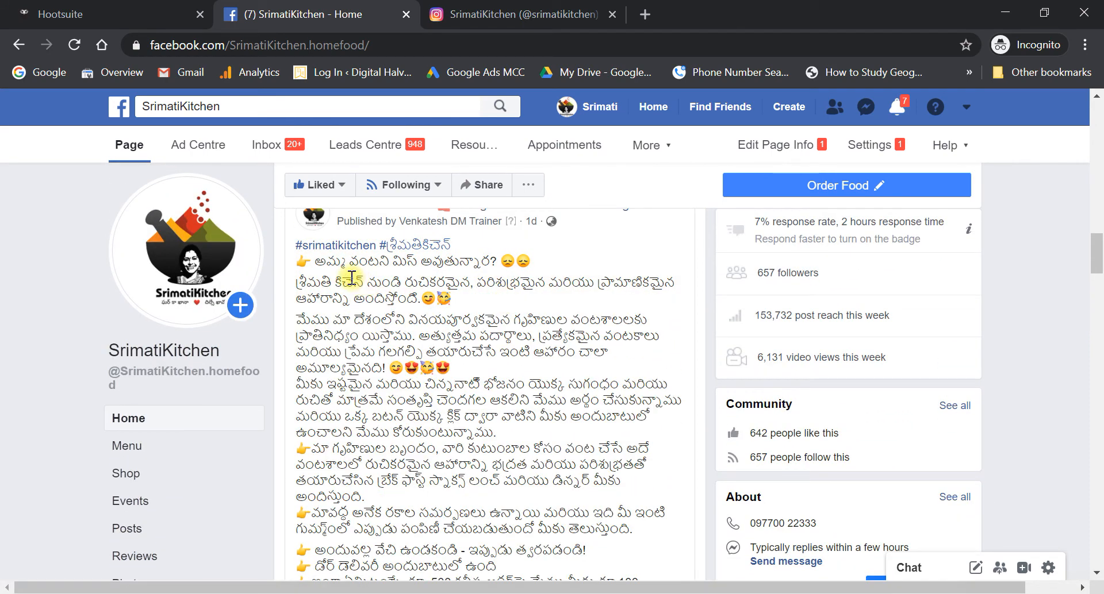
drag(294, 247, 554, 439)
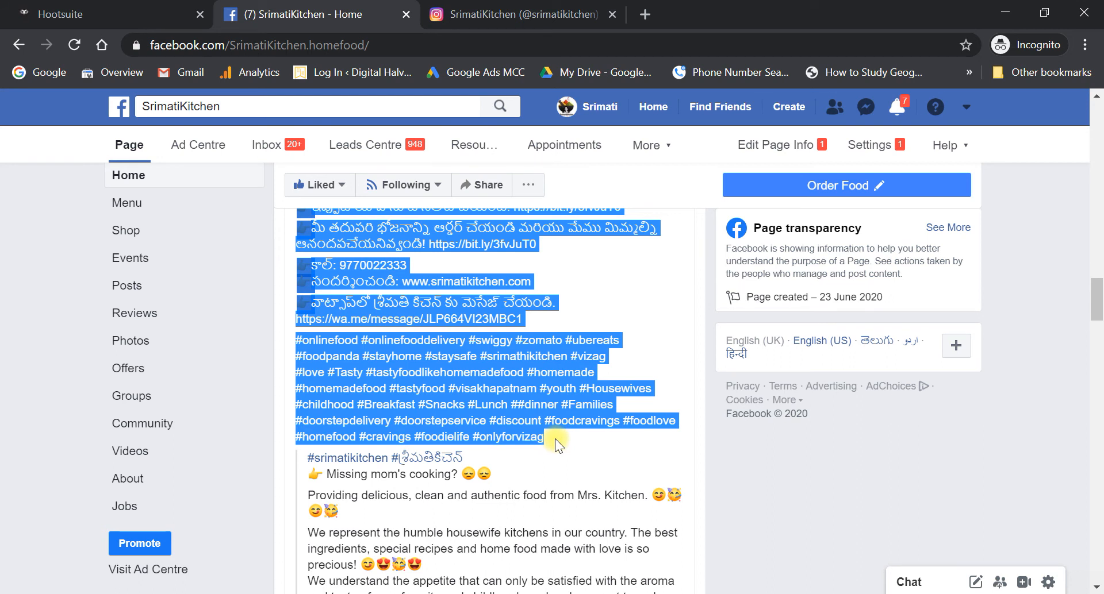
click(116, 7)
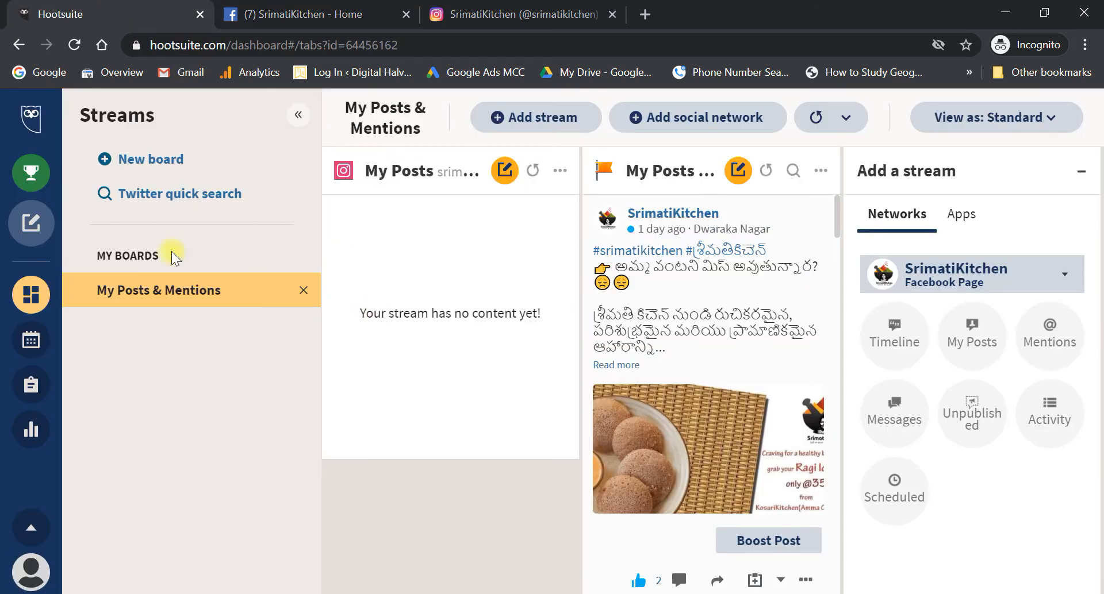
- Start a new post targeting the SrimatiKitchen Facebook page and srimatikitchen Instagram account
mouse_move(46, 227)
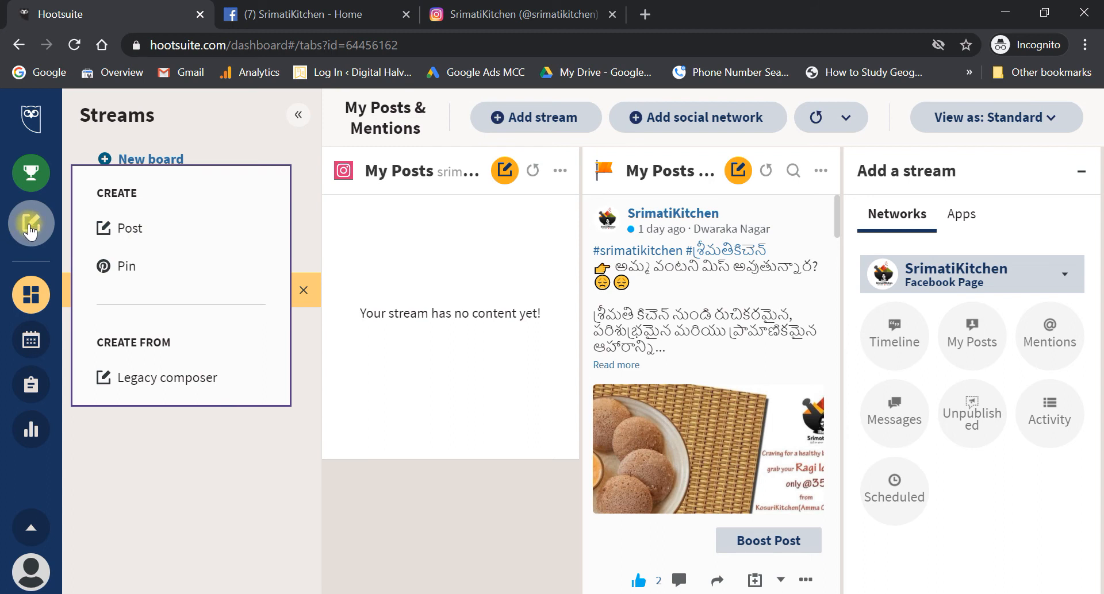
click(129, 237)
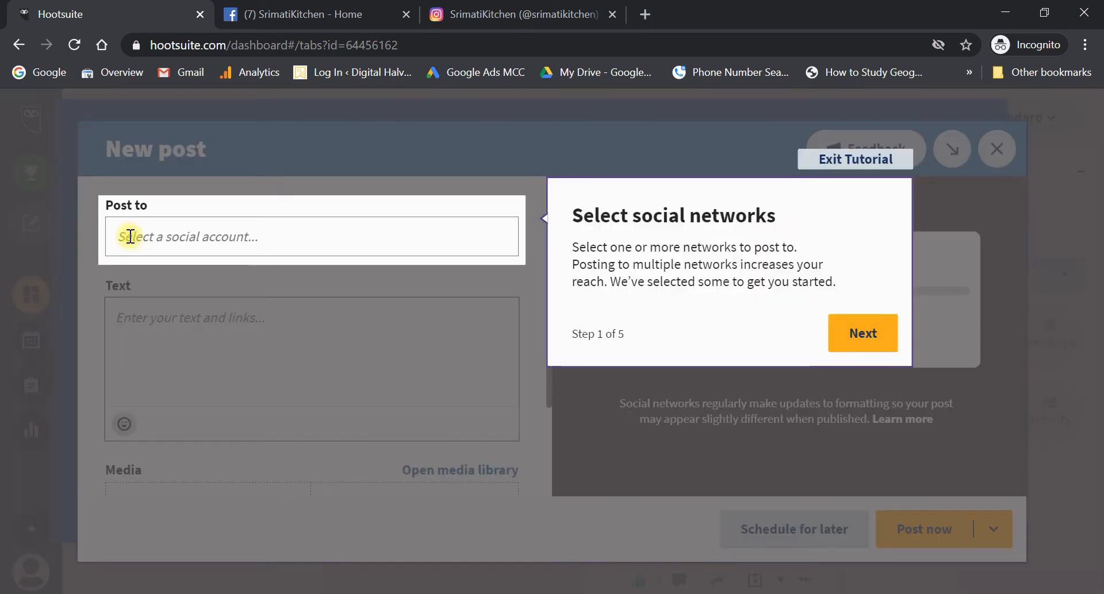
click(129, 236)
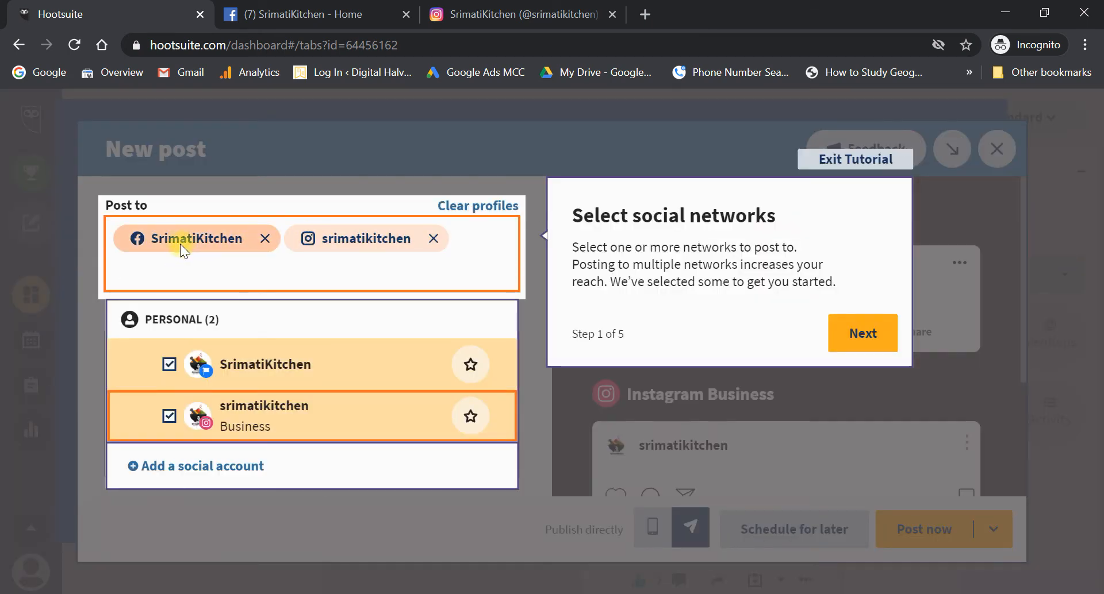
click(434, 238)
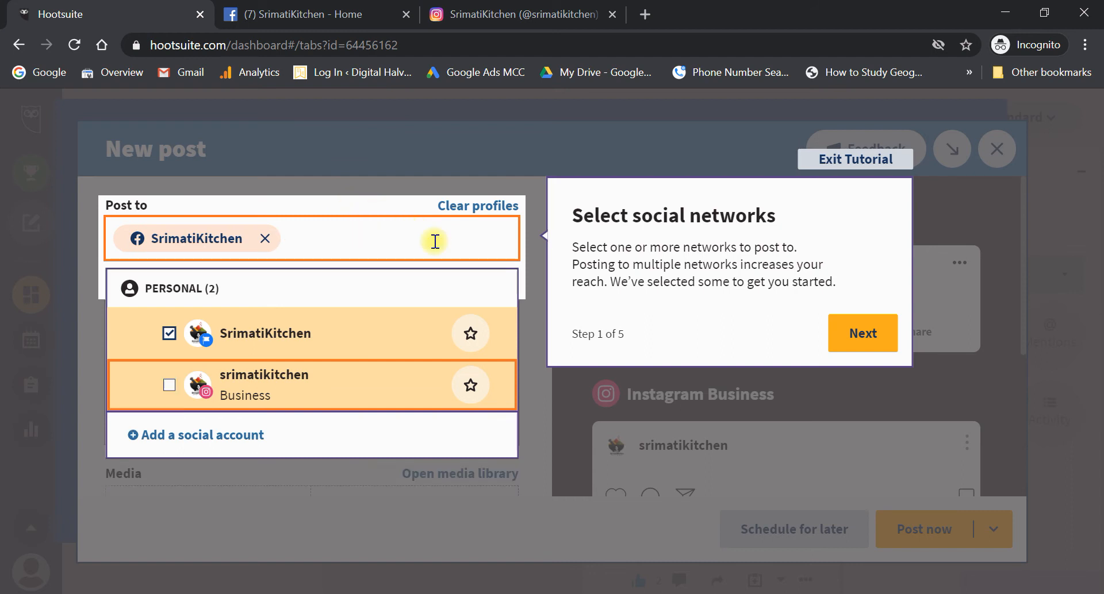
click(266, 239)
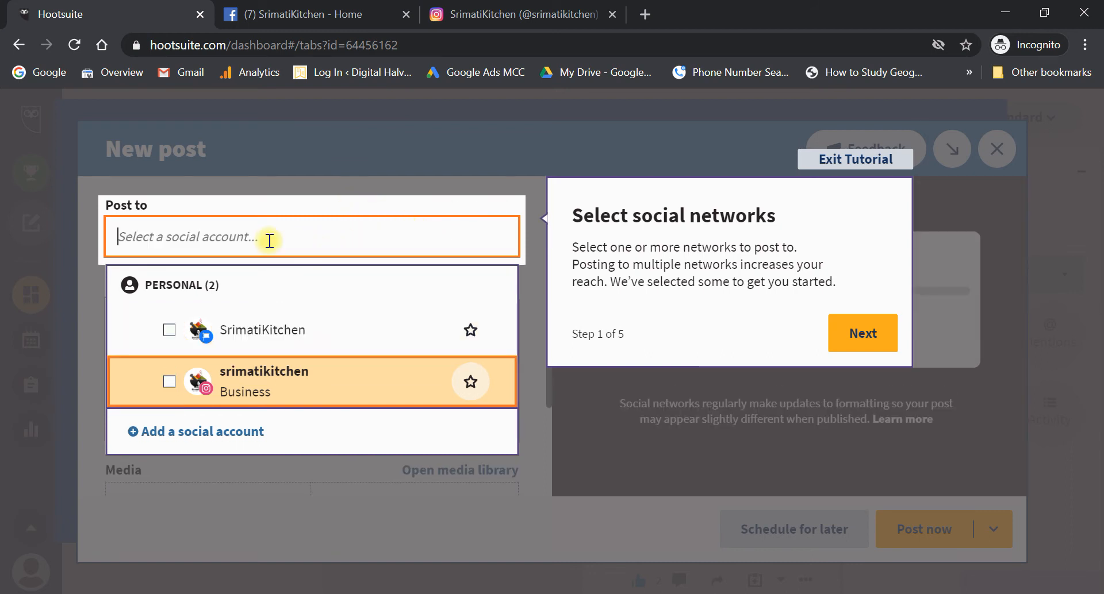
click(169, 332)
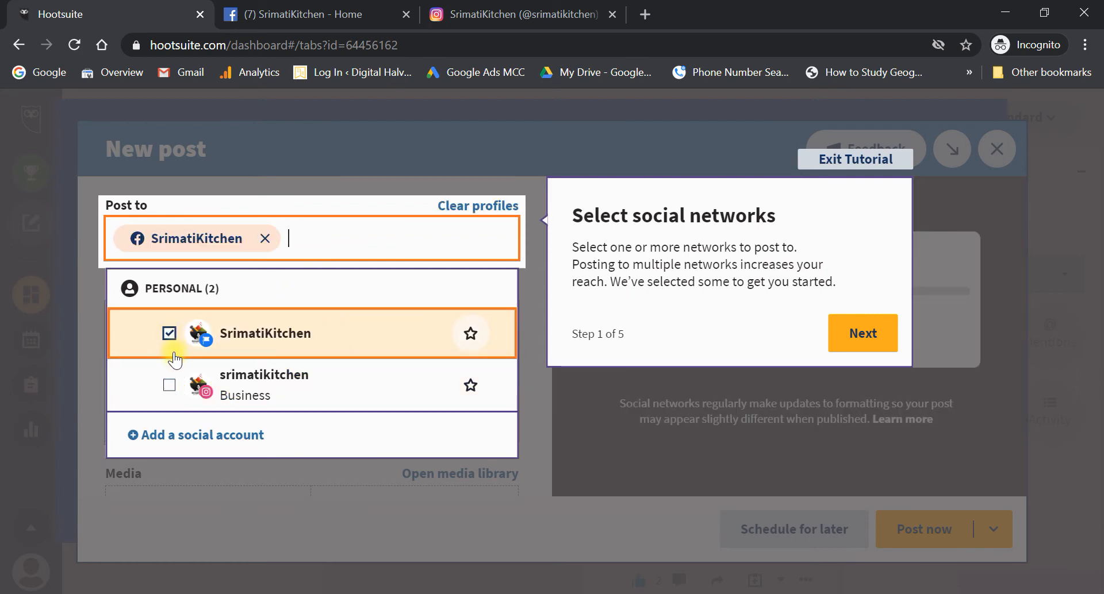
click(169, 385)
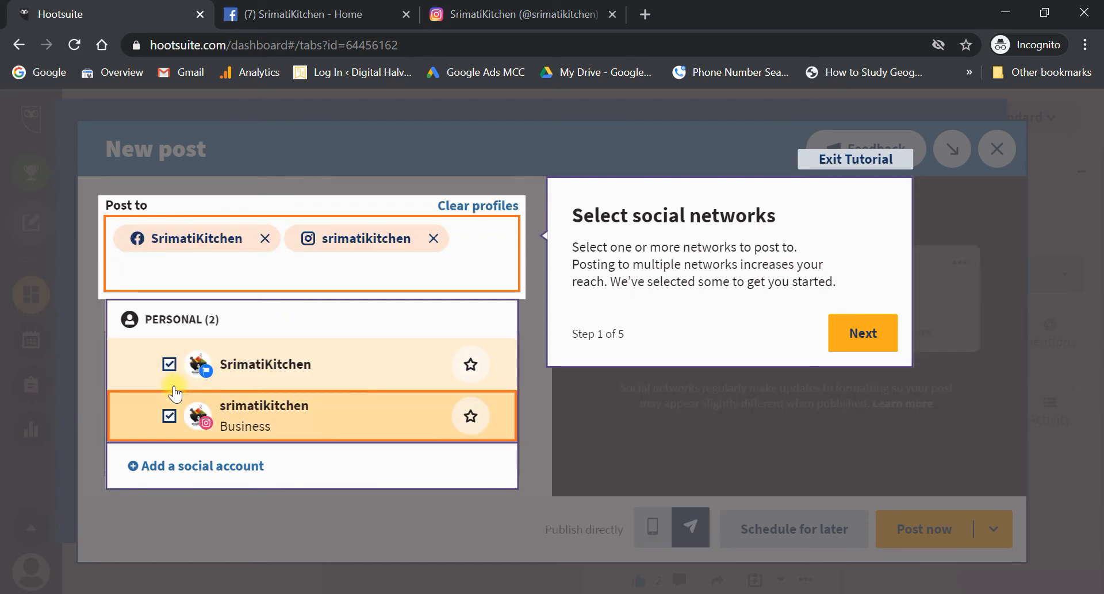
click(416, 174)
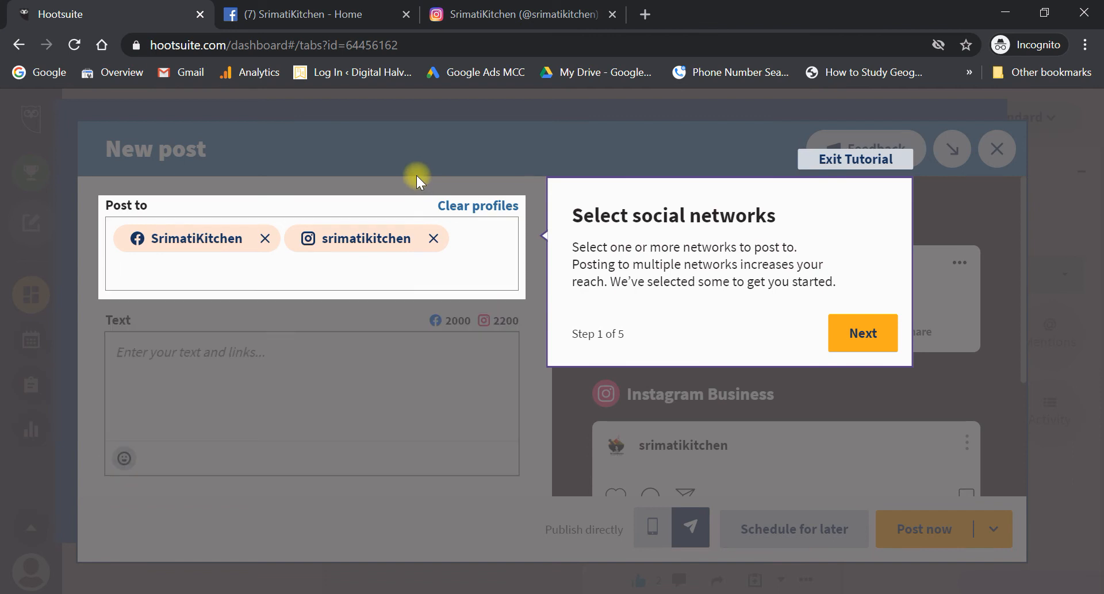
- Step through the composer tutorial's writing, media and scheduling tips and exit it
click(834, 325)
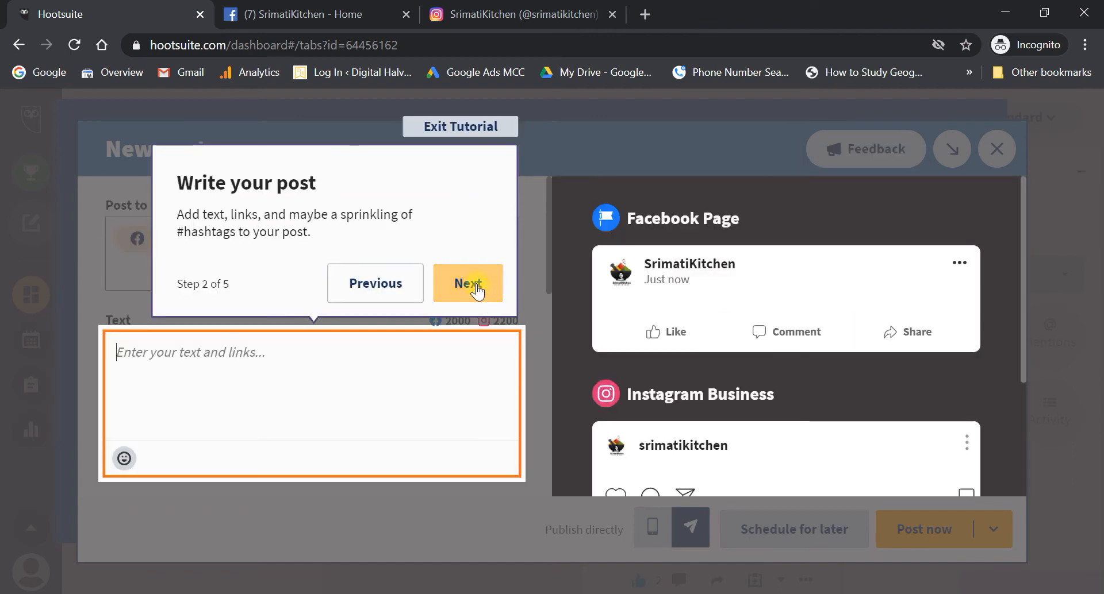
click(476, 284)
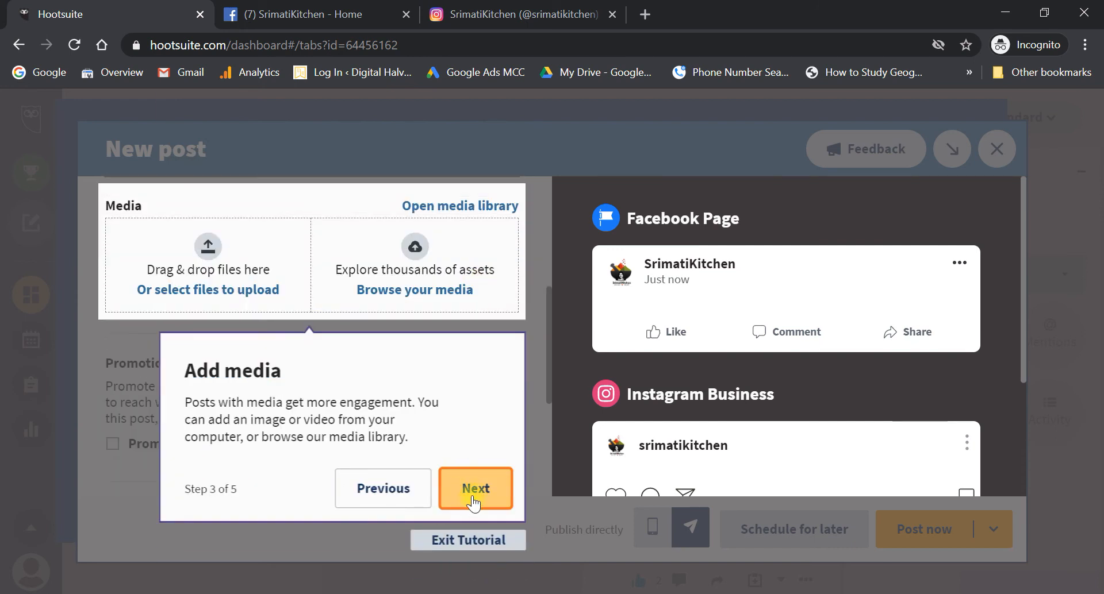
click(472, 501)
click(538, 558)
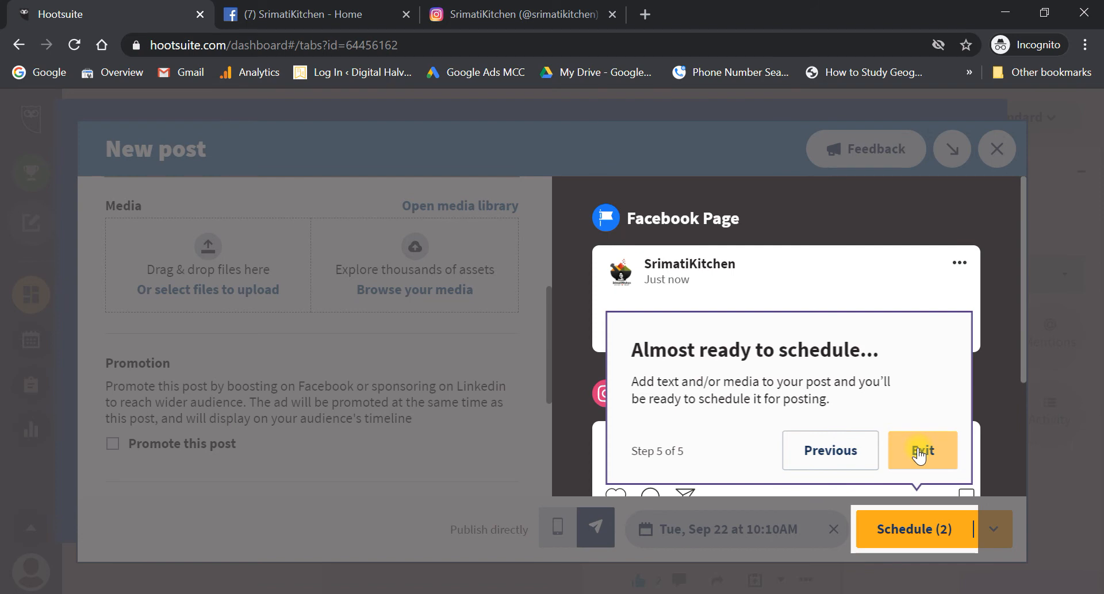
click(917, 448)
scroll(416, 344, up, 5)
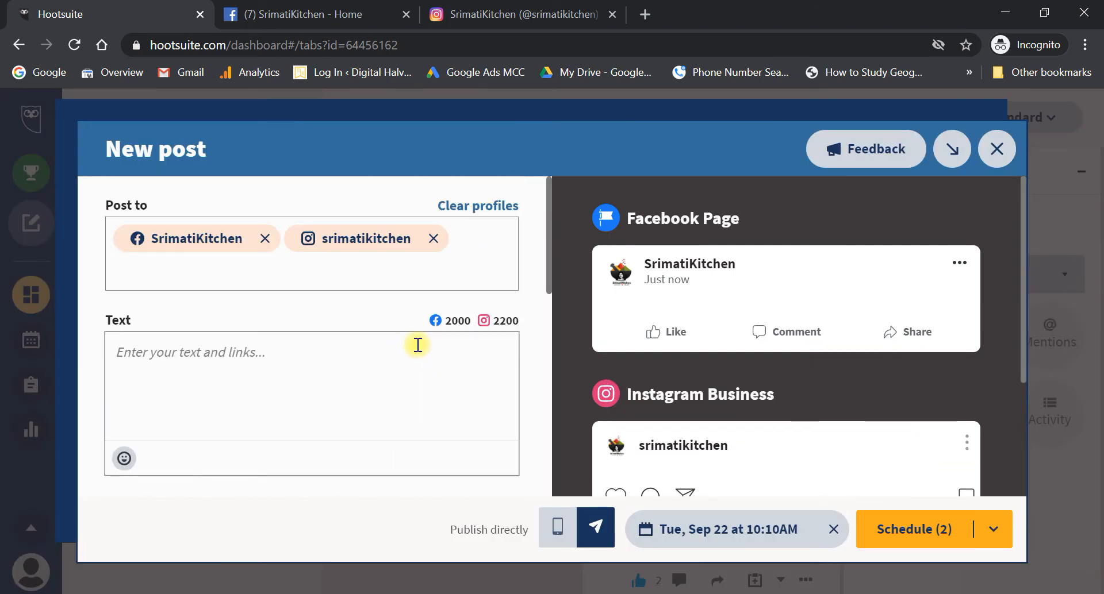
- Upload 22-09-2020-01.jpg from the Suvarnabhoomi folder into the post's media
click(317, 387)
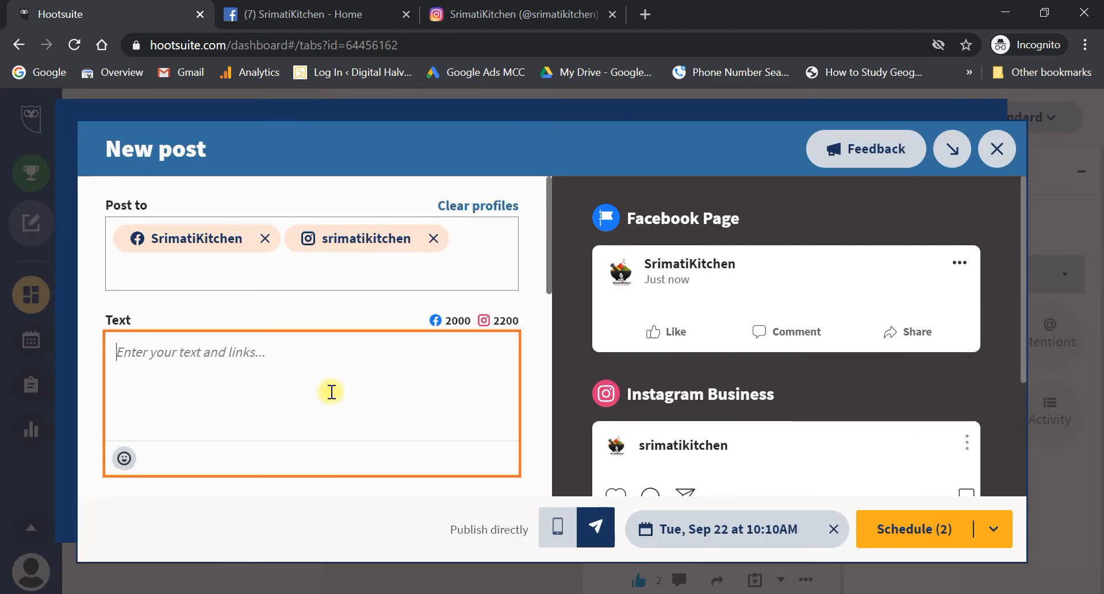
scroll(328, 389, down, 3)
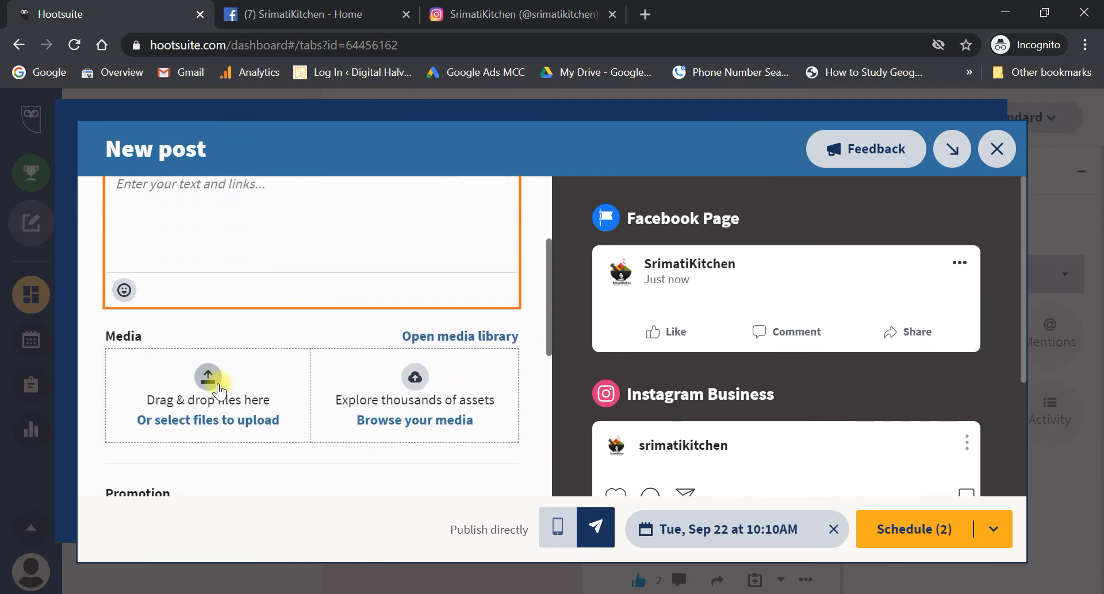
click(210, 386)
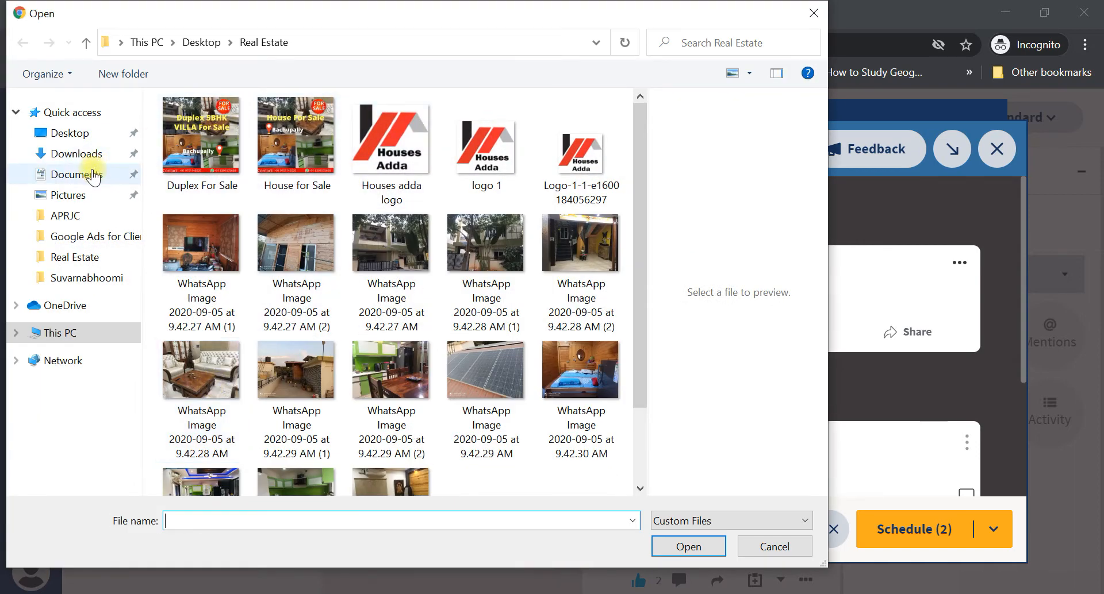
click(99, 280)
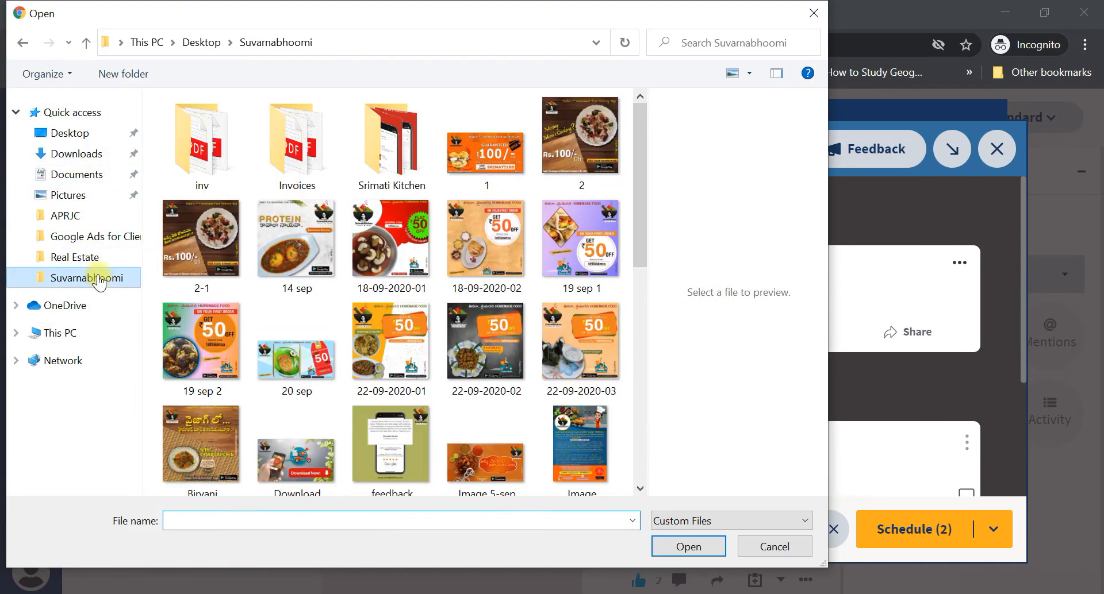
click(345, 520)
text(22)
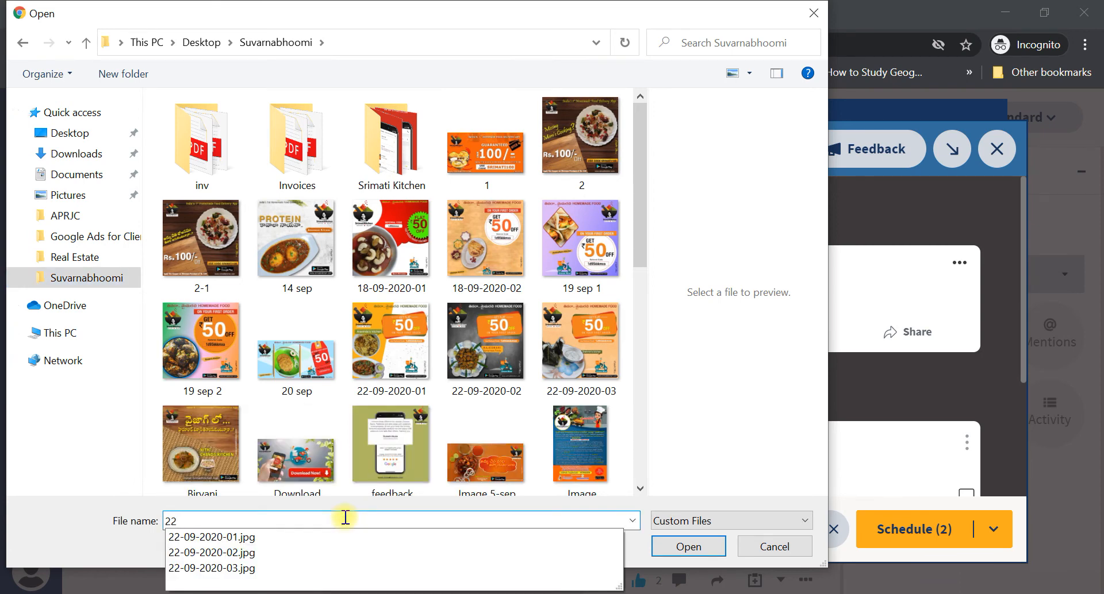
key(Down)
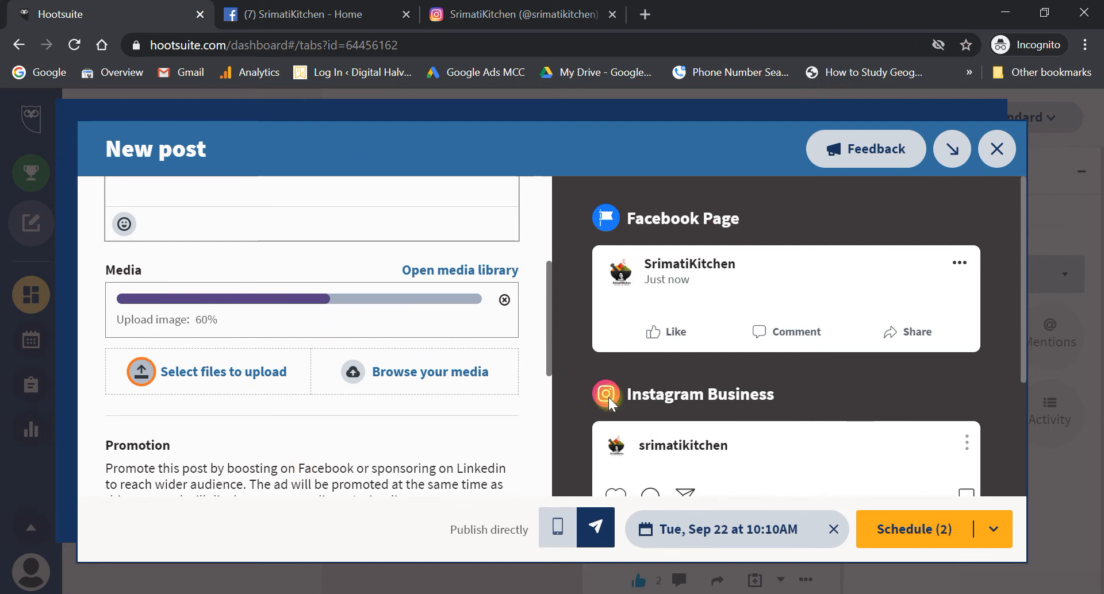
- Scroll through the composer to check the image in the Facebook and Instagram previews
scroll(826, 389, down, 3)
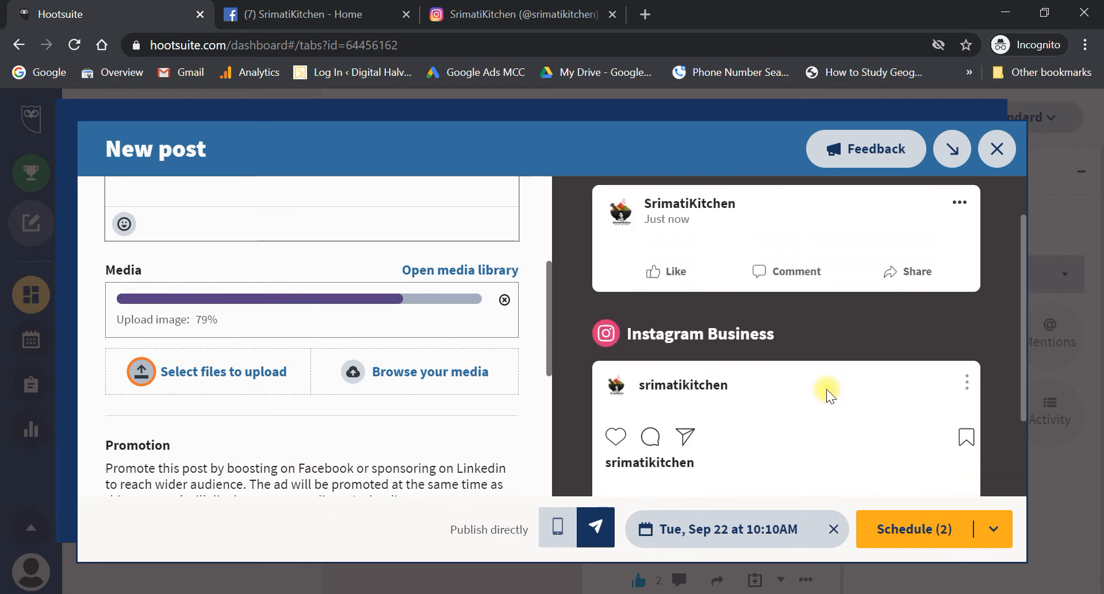
scroll(826, 388, down, 1)
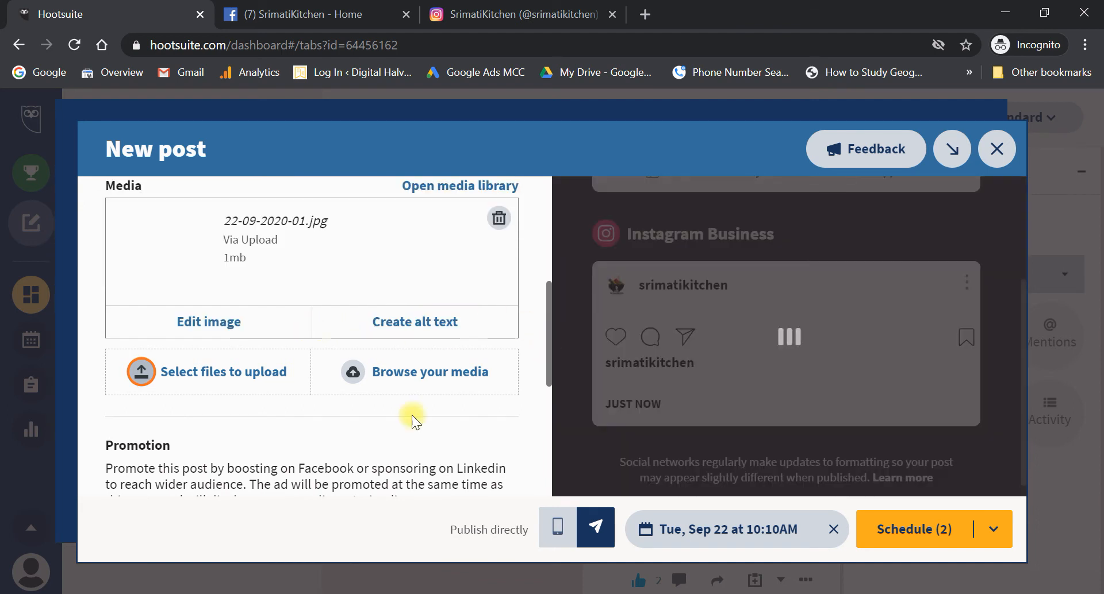
scroll(362, 402, up, 1)
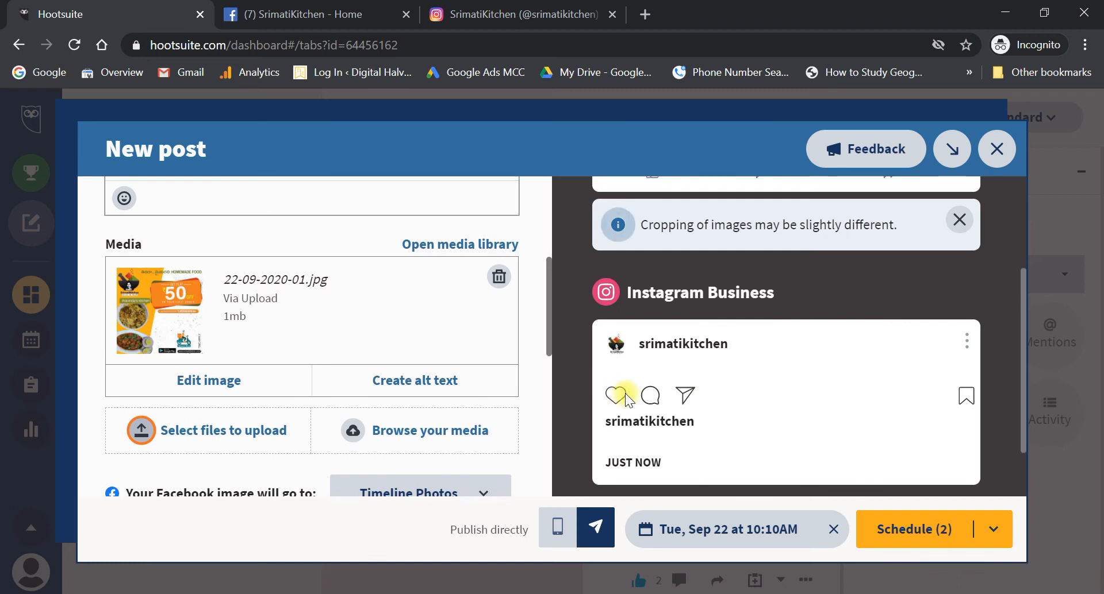
scroll(712, 416, down, 3)
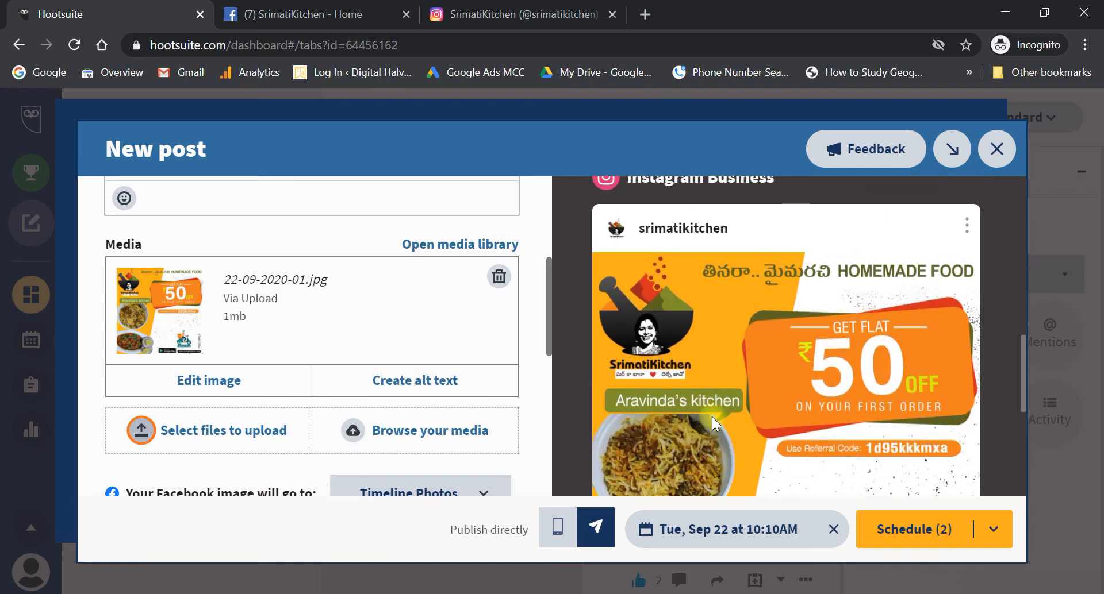
scroll(712, 417, down, 3)
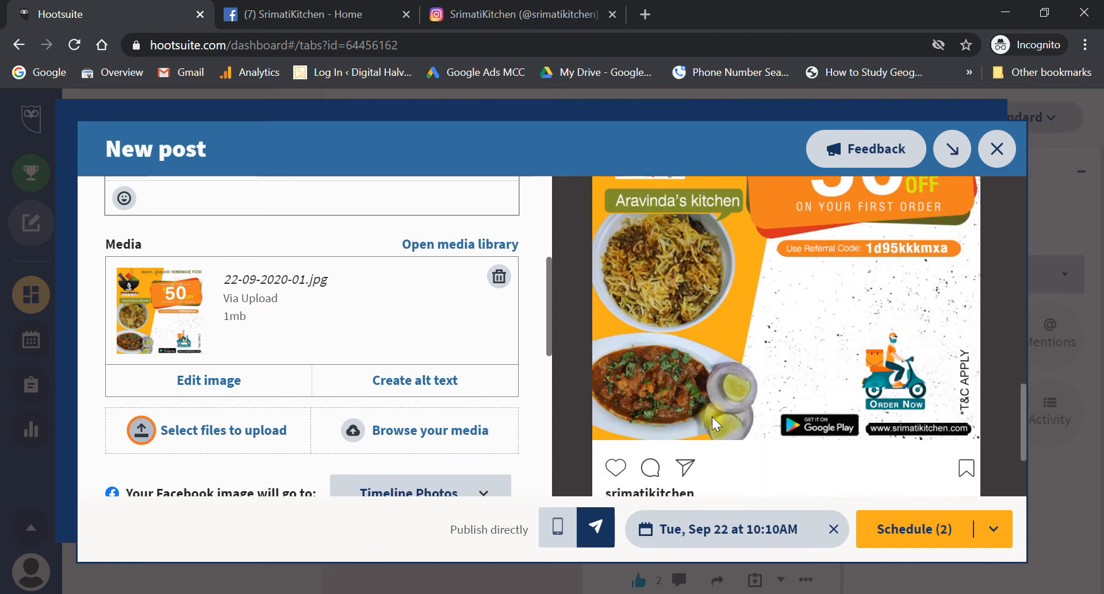
scroll(711, 416, up, 7)
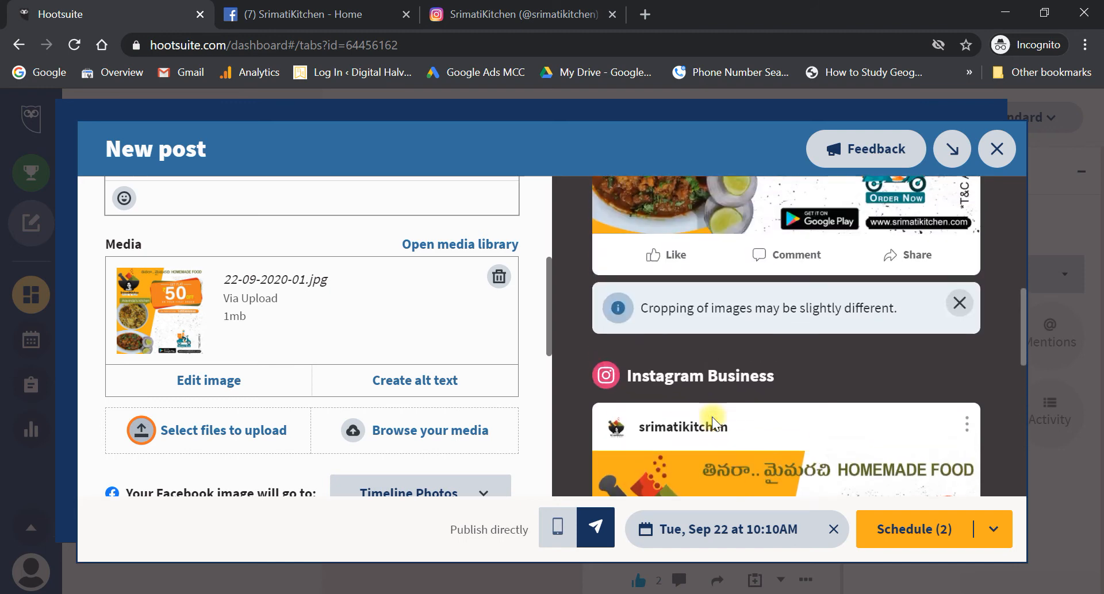
scroll(712, 416, up, 5)
scroll(712, 416, down, 7)
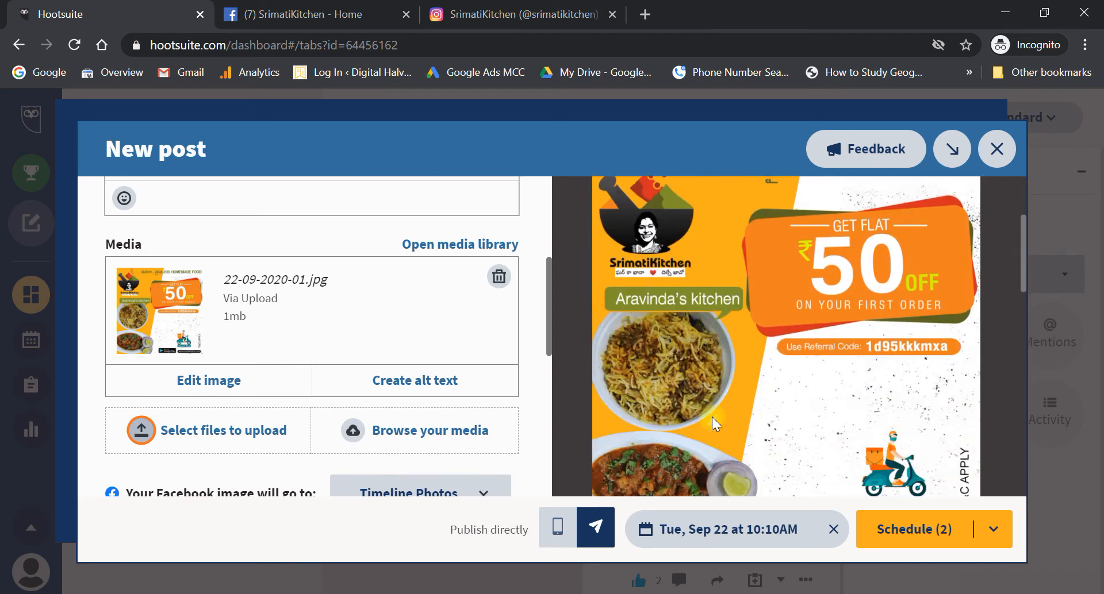
scroll(711, 417, down, 5)
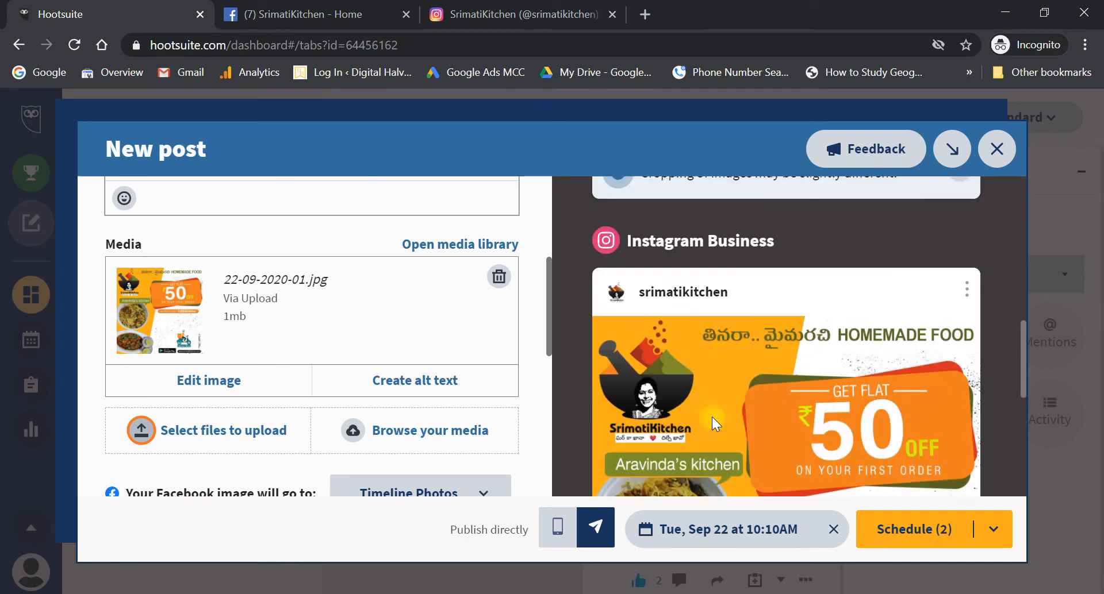
scroll(712, 416, down, 6)
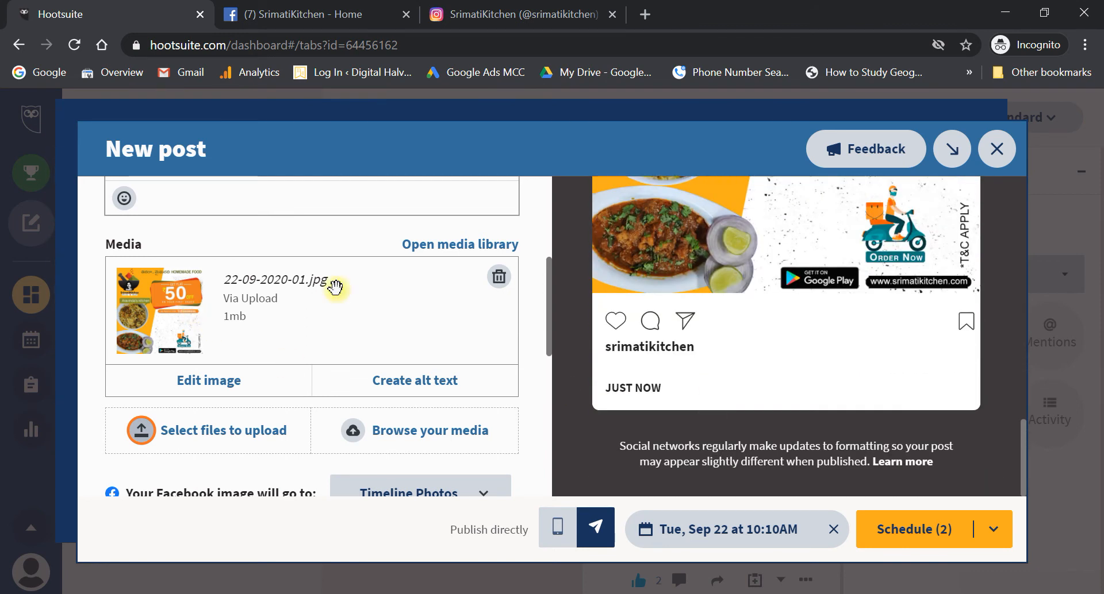
- Delete the attached 22-09-2020-01.jpg and upload 22-09-2020-02.jpg in its place
click(499, 279)
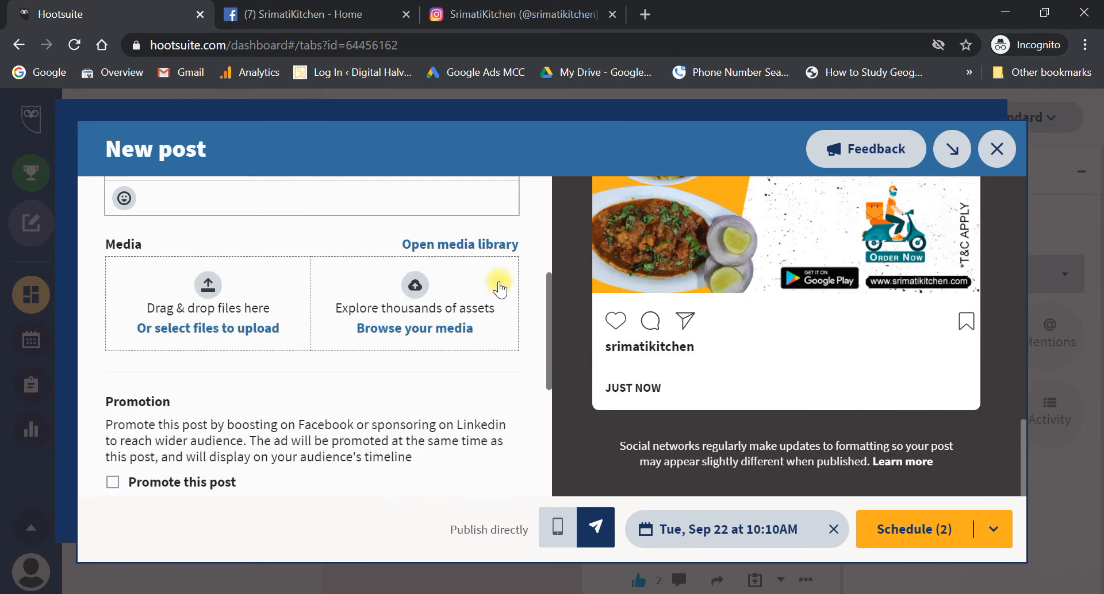
click(208, 287)
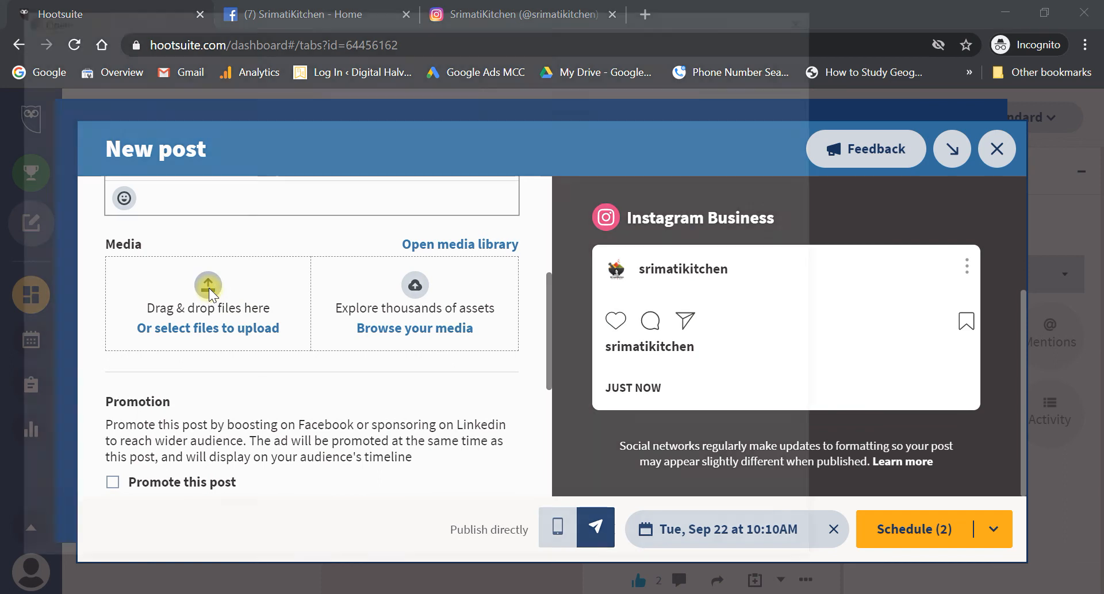
text(22)
key(Down)
key(Down)
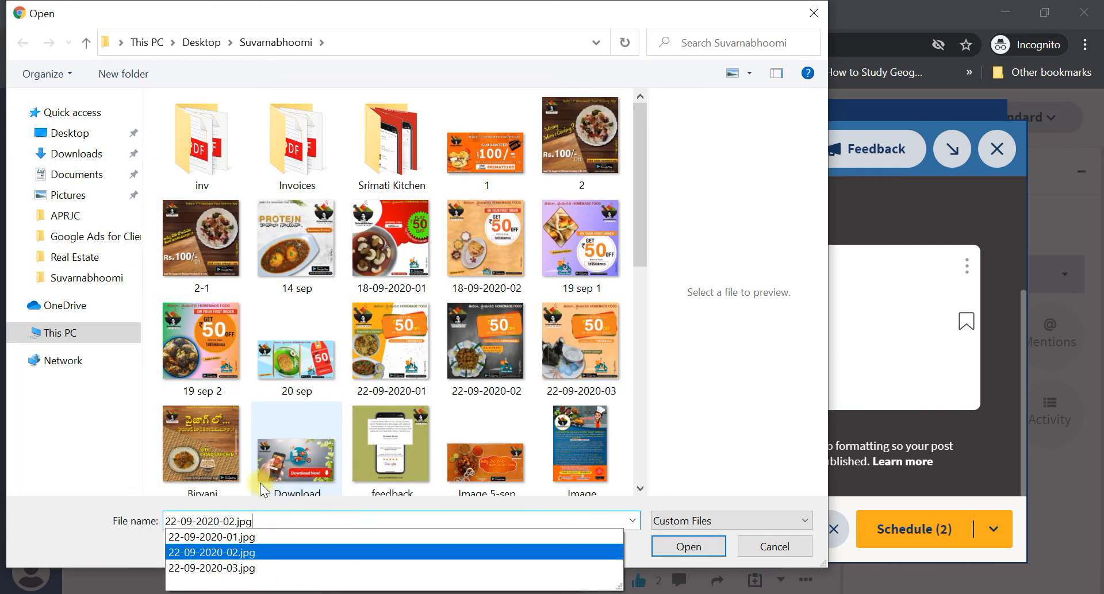
key(Return)
key(Return)
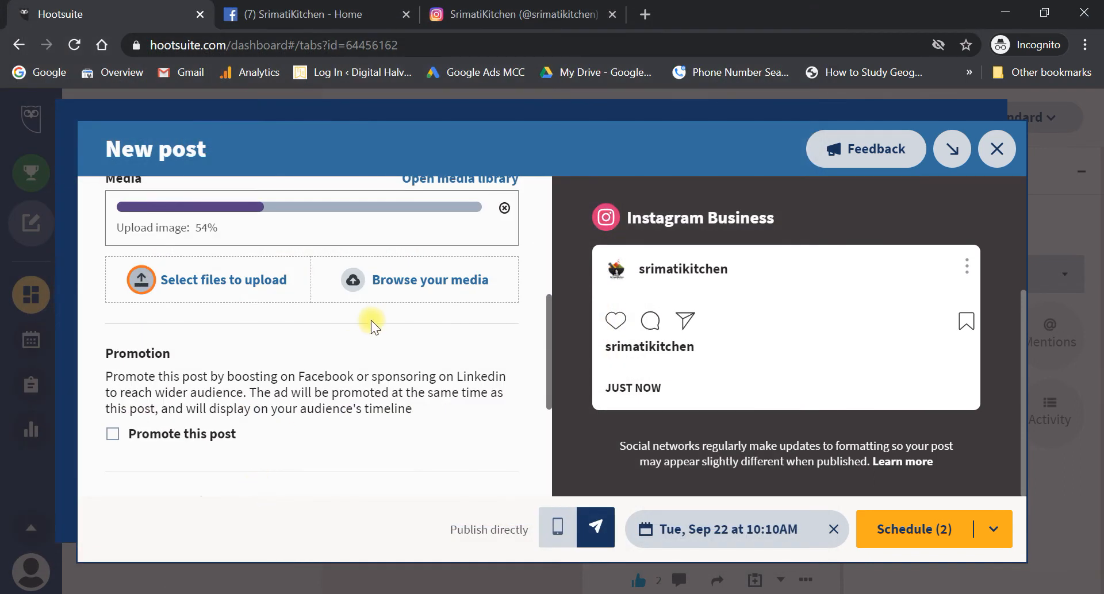
scroll(370, 319, up, 2)
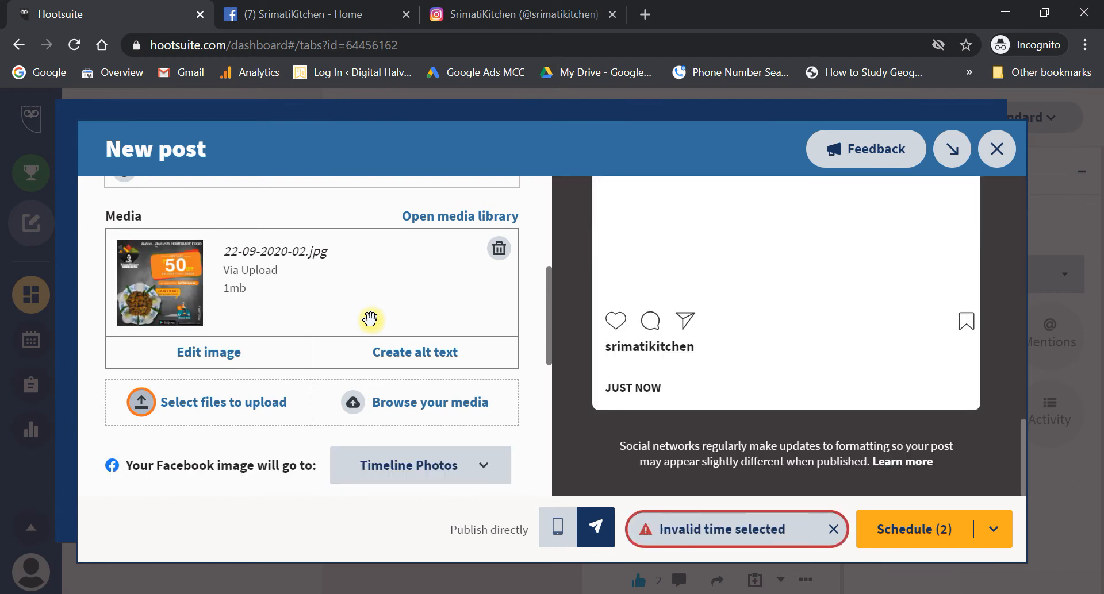
scroll(371, 320, up, 2)
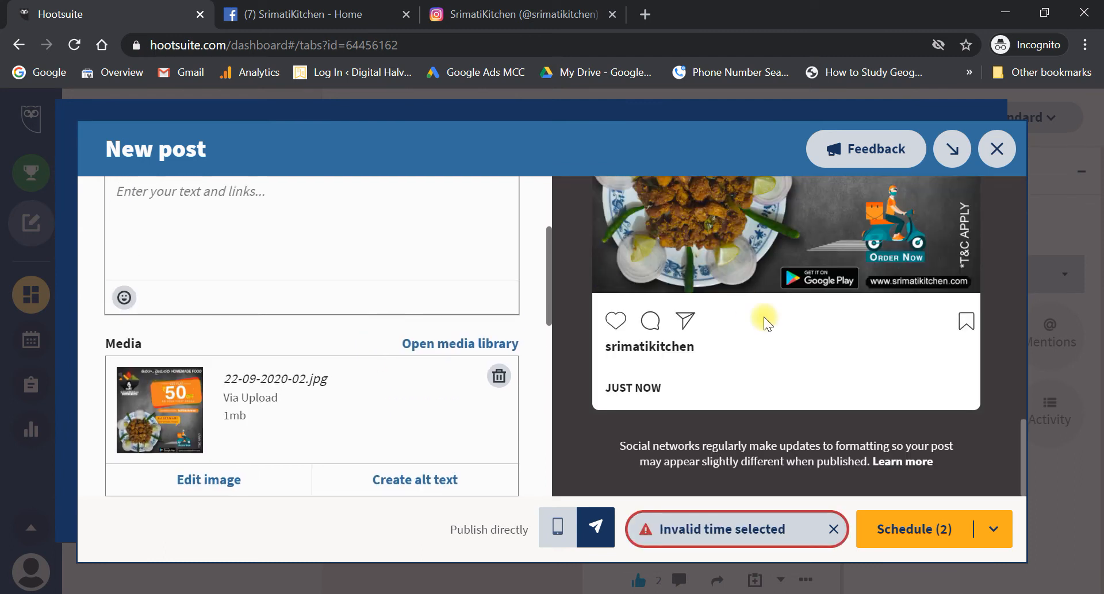
scroll(764, 316, up, 3)
scroll(764, 316, up, 8)
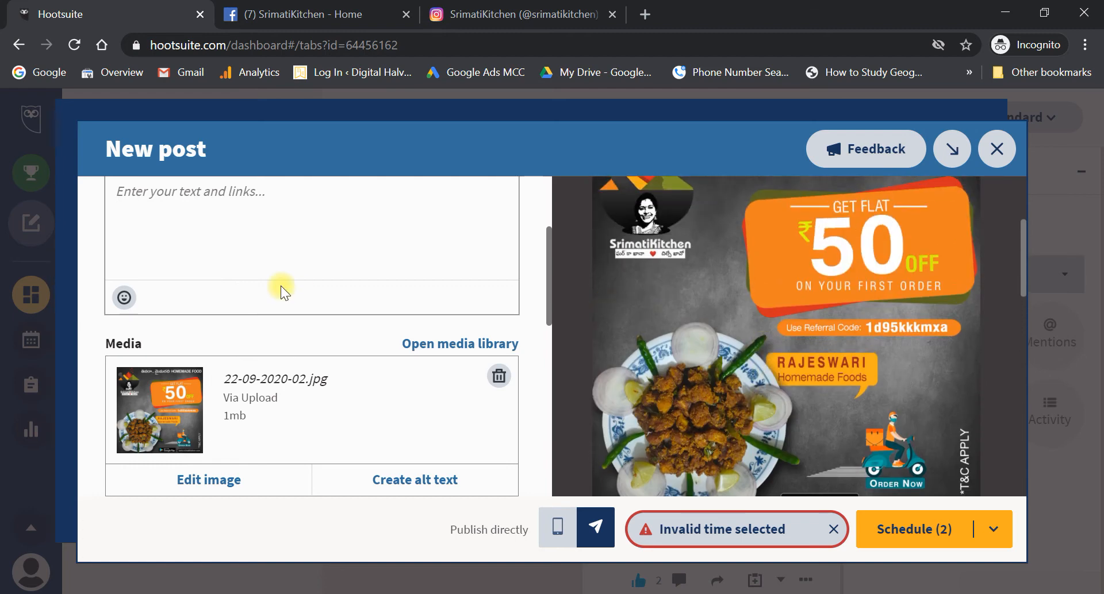
scroll(282, 287, up, 2)
- Paste the Telugu SrimatiKitchen caption and remove blank lines near the phone number and app link
click(244, 340)
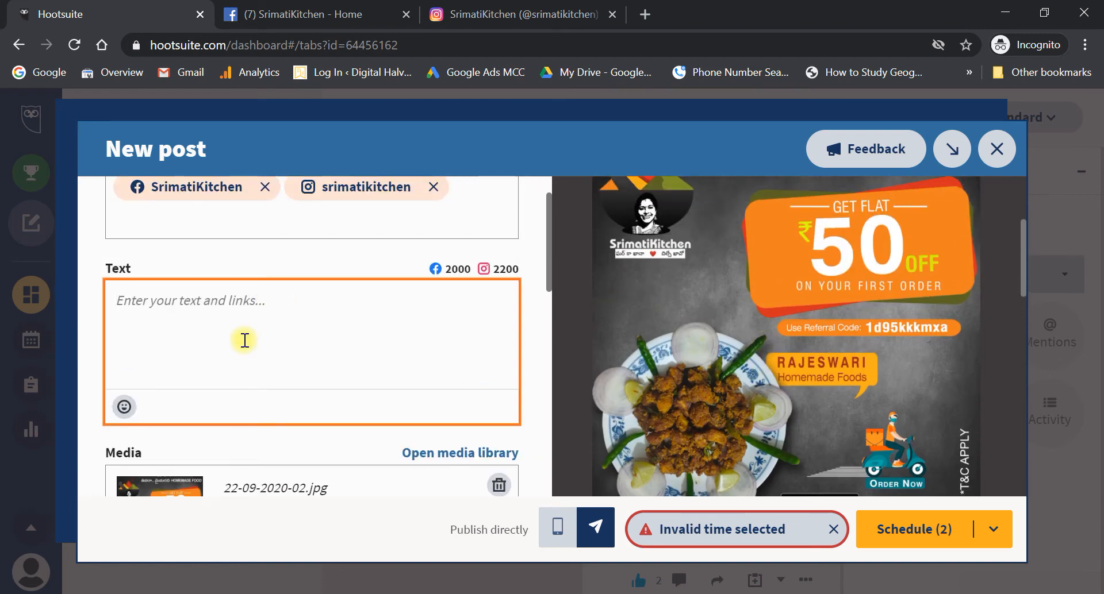
key(ctrl+v)
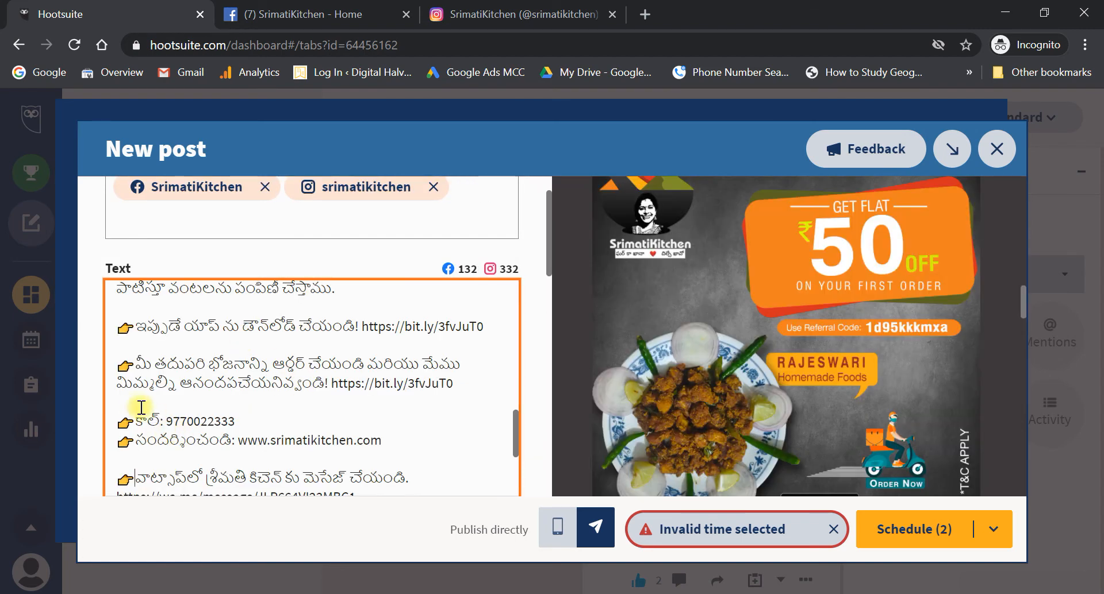
click(134, 402)
key(BackSpace)
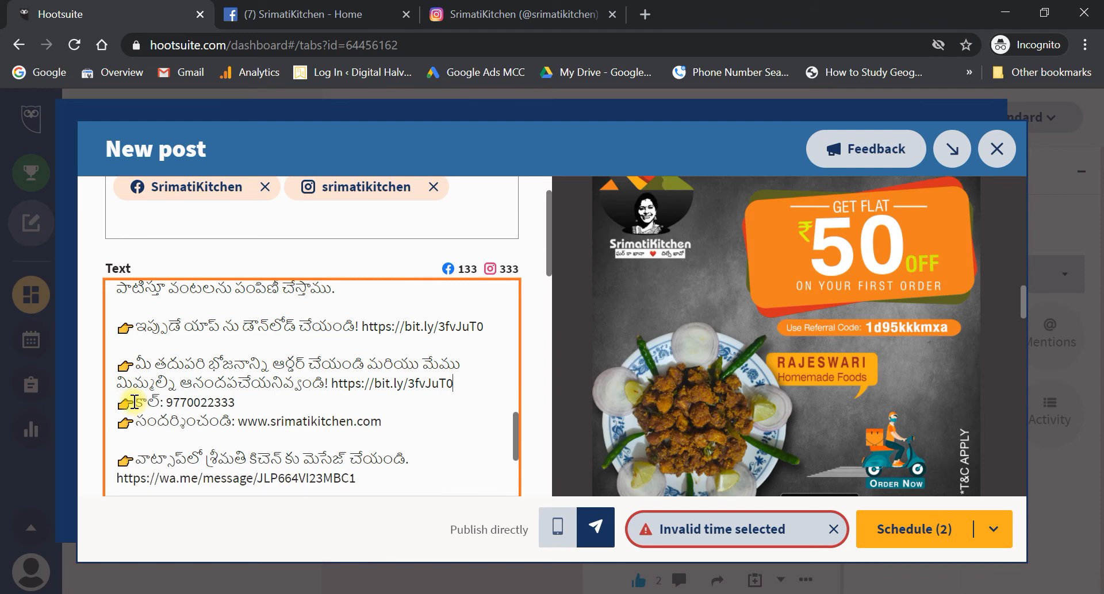
click(124, 344)
key(BackSpace)
- Remove the remaining blank lines around the bullets, WhatsApp line and opening paragraphs
scroll(132, 391, up, 2)
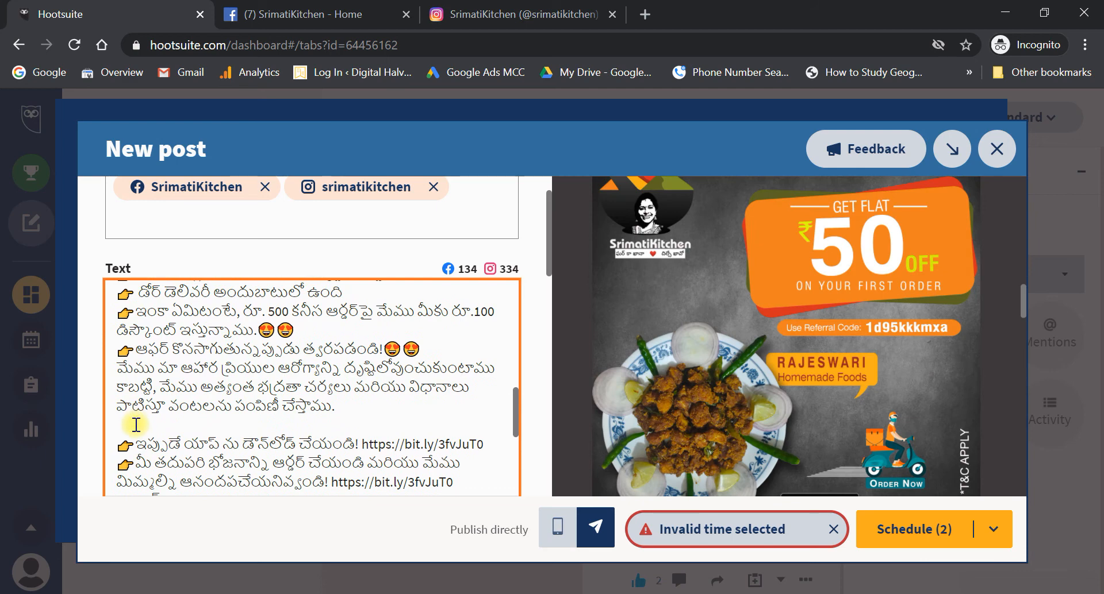
key(BackSpace)
scroll(136, 425, up, 3)
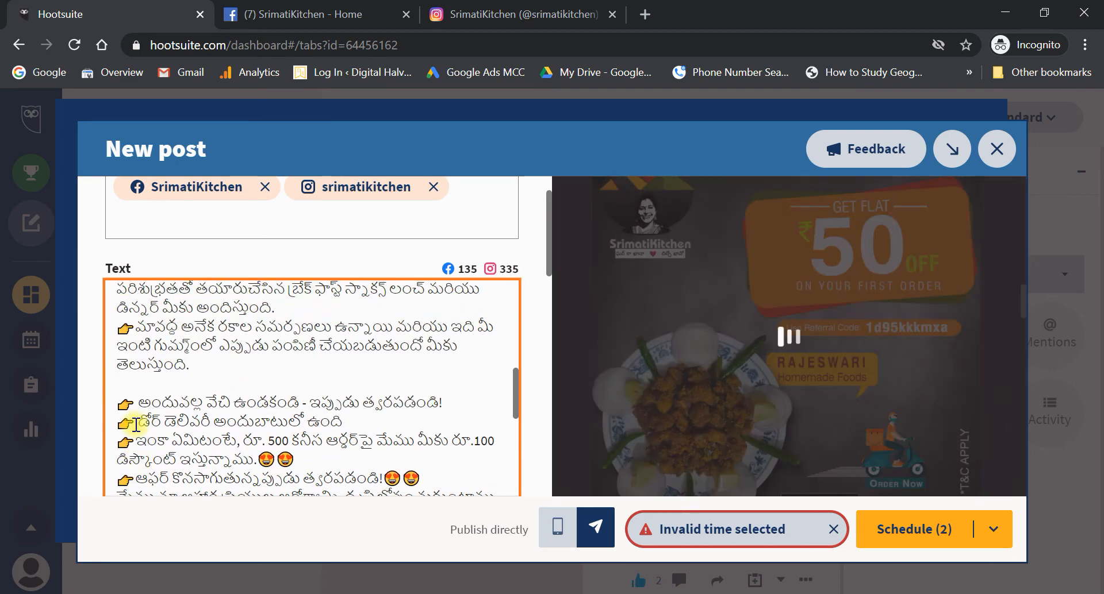
key(Return)
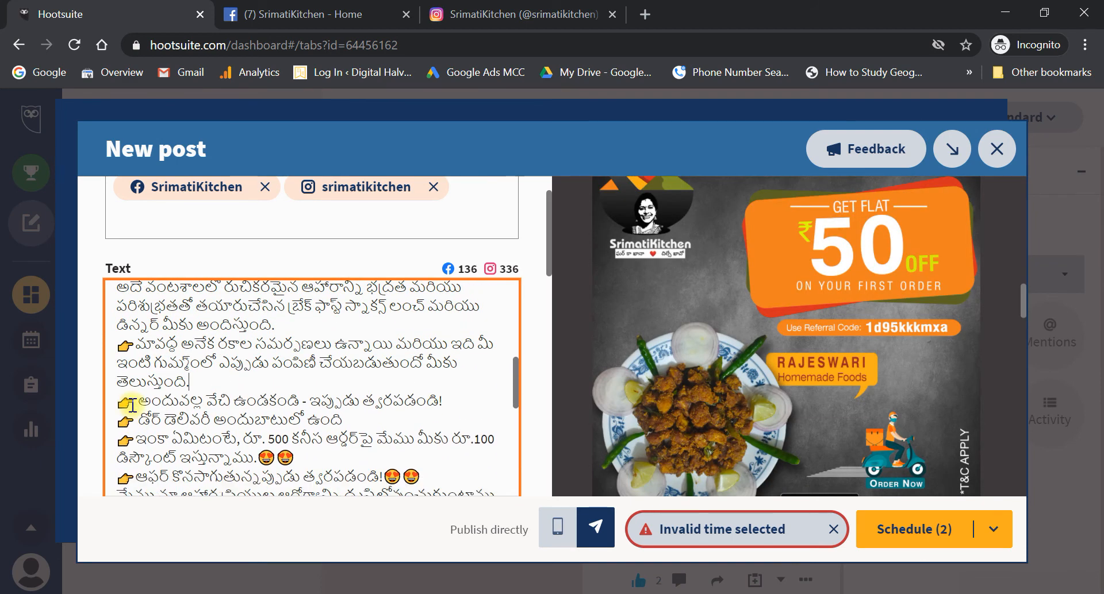
scroll(133, 399, down, 6)
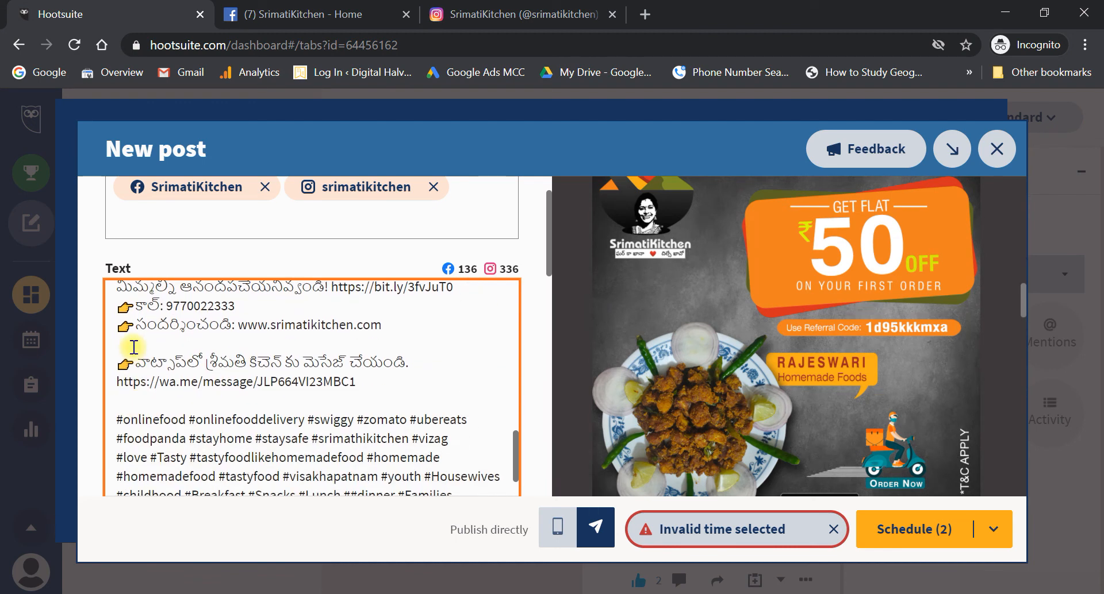
key(BackSpace)
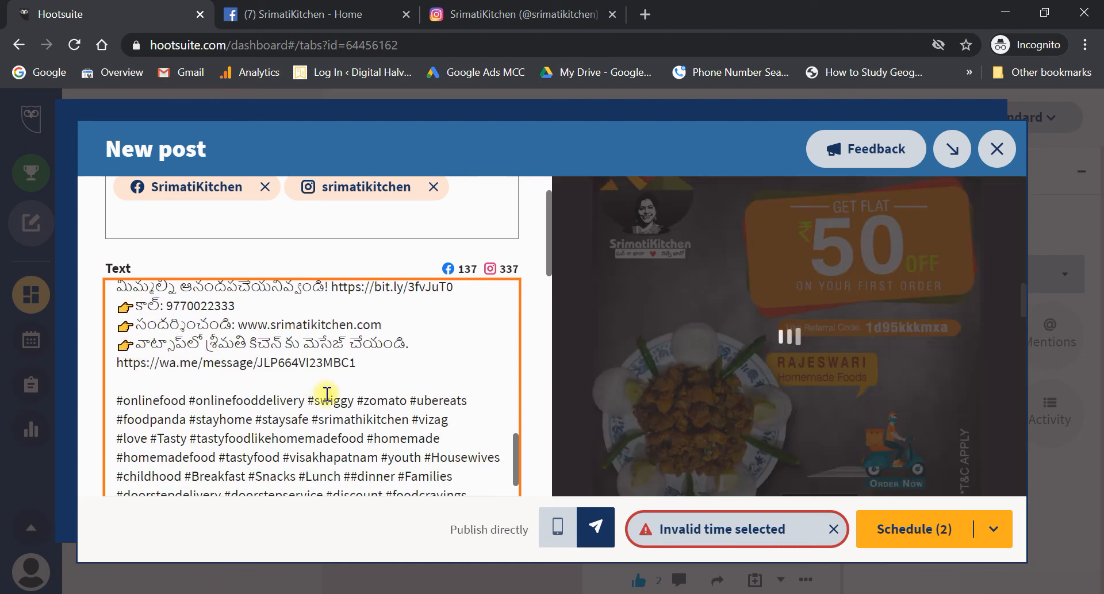
scroll(326, 395, down, 1)
scroll(326, 394, up, 8)
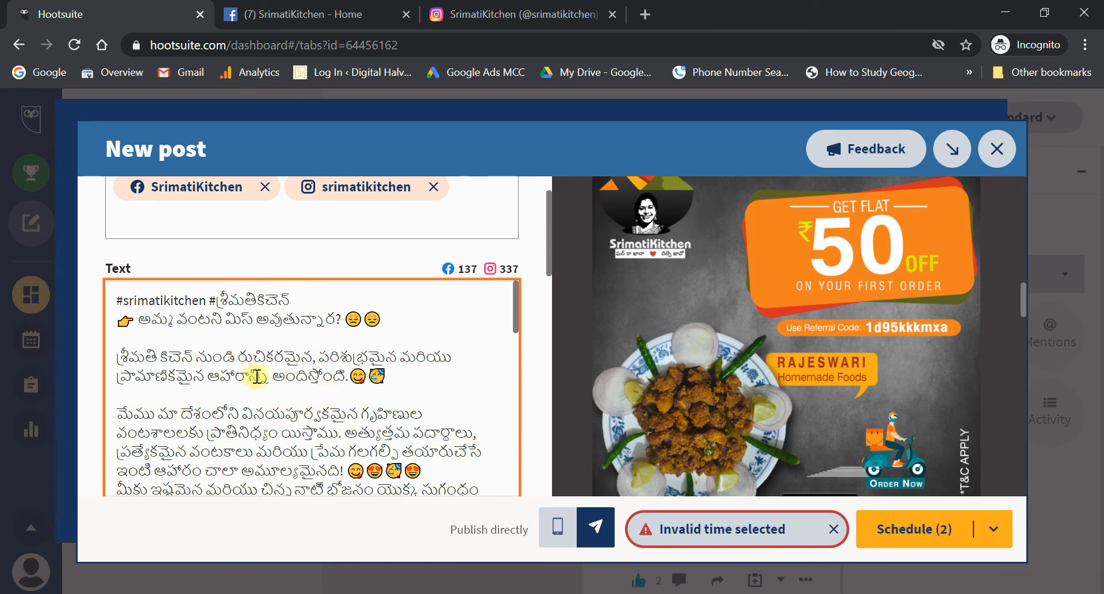
click(205, 397)
key(BackSpace)
scroll(696, 374, up, 3)
scroll(696, 374, up, 6)
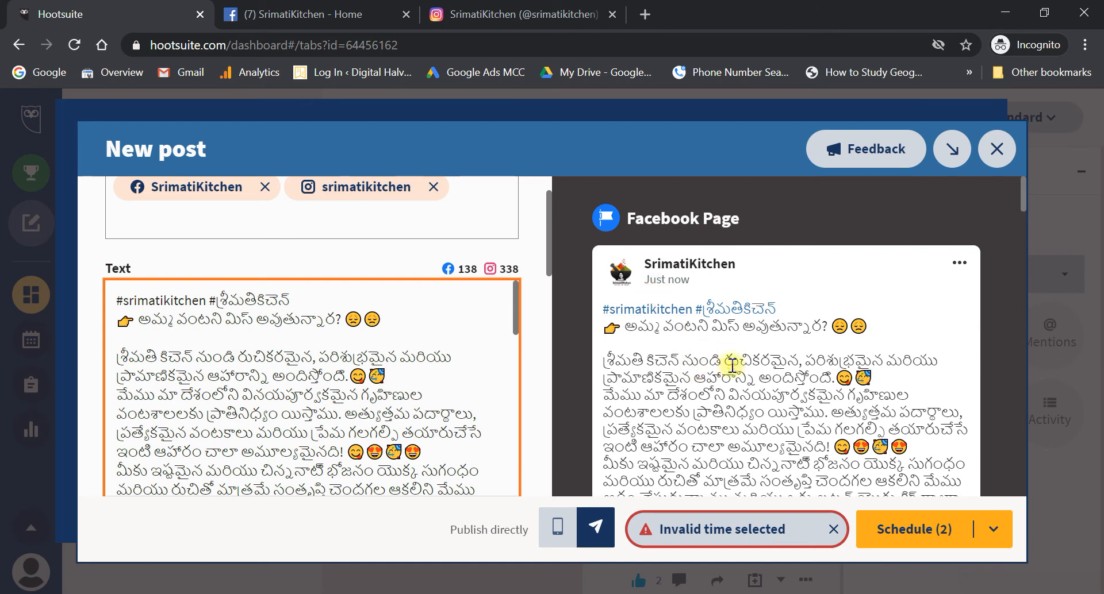
scroll(732, 364, down, 8)
scroll(748, 372, down, 6)
scroll(748, 373, down, 10)
scroll(746, 371, down, 7)
scroll(747, 372, down, 10)
scroll(748, 373, down, 1)
scroll(479, 364, down, 2)
scroll(479, 363, down, 8)
scroll(566, 413, down, 4)
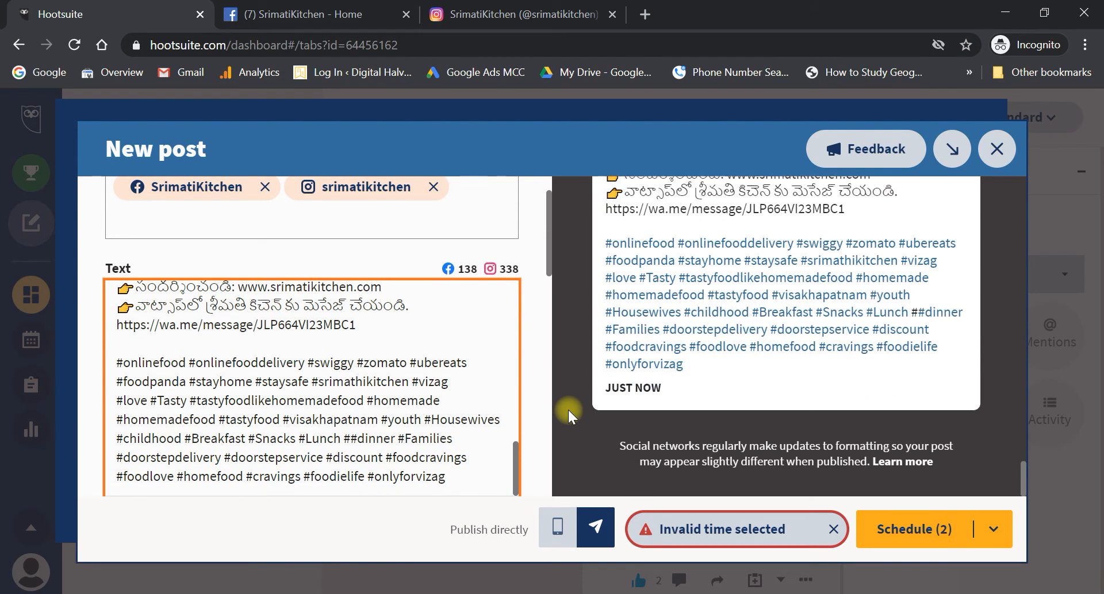
scroll(466, 392, down, 5)
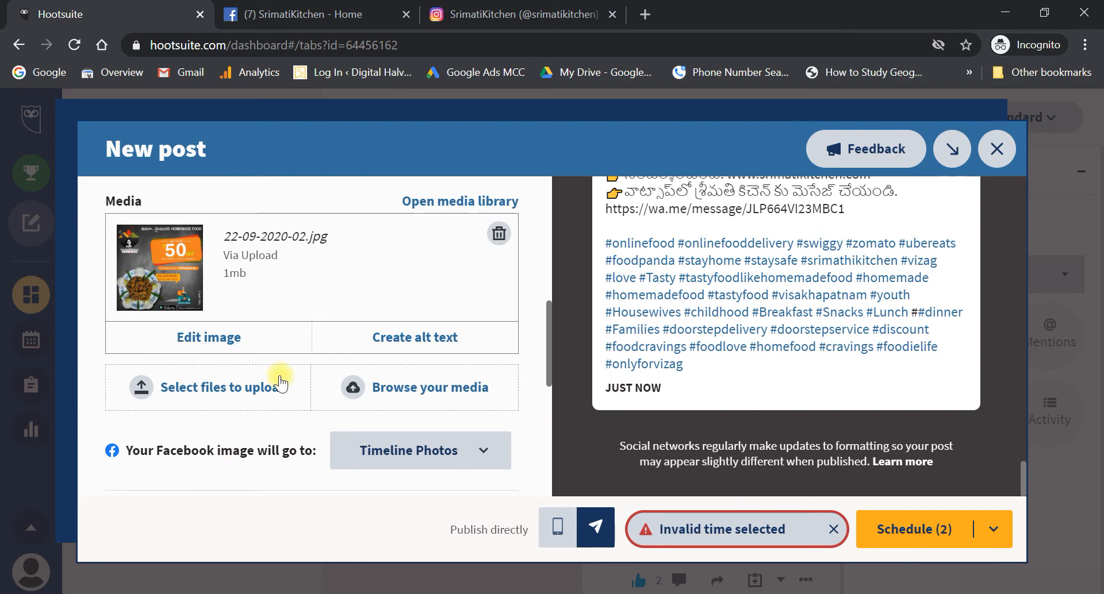
scroll(281, 384, down, 7)
scroll(282, 377, up, 4)
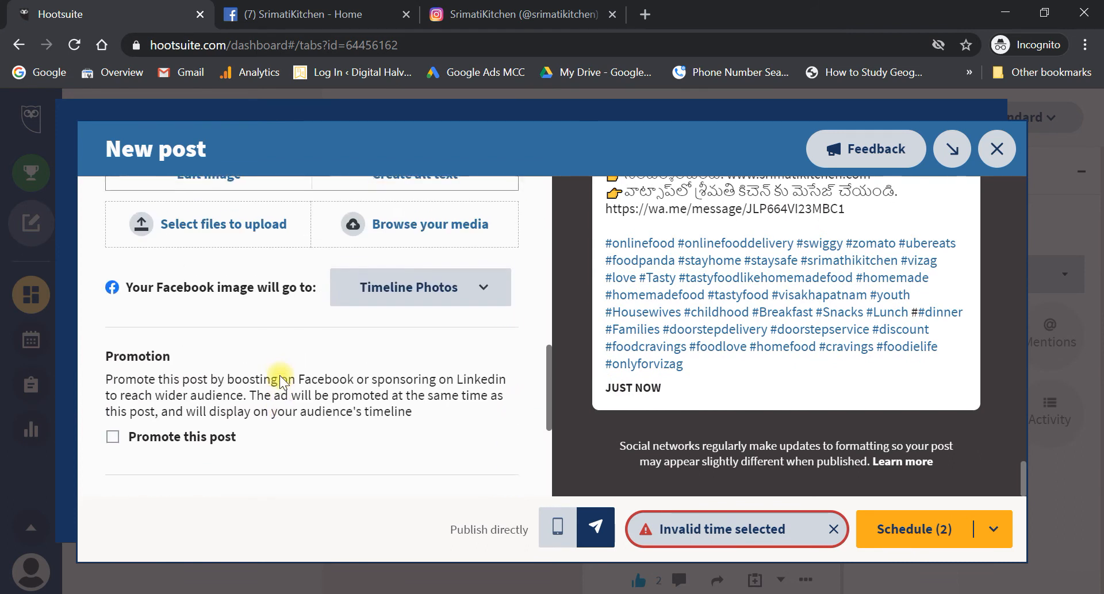
scroll(280, 375, up, 6)
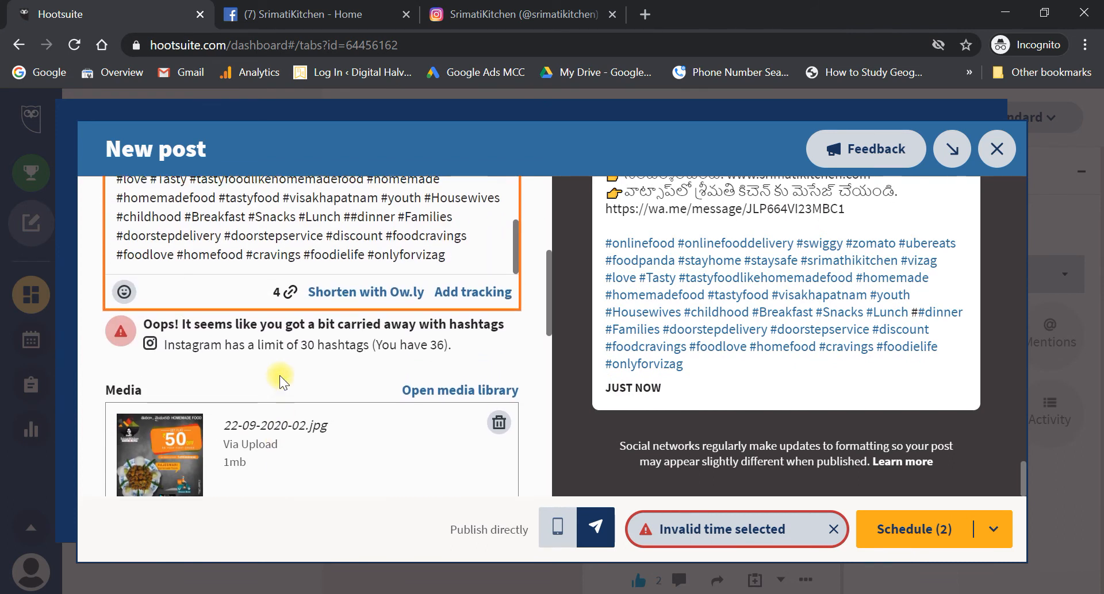
- Delete the six hashtags from #foodcravings to #onlyforvizag so the caption ends at #discount
scroll(279, 375, up, 5)
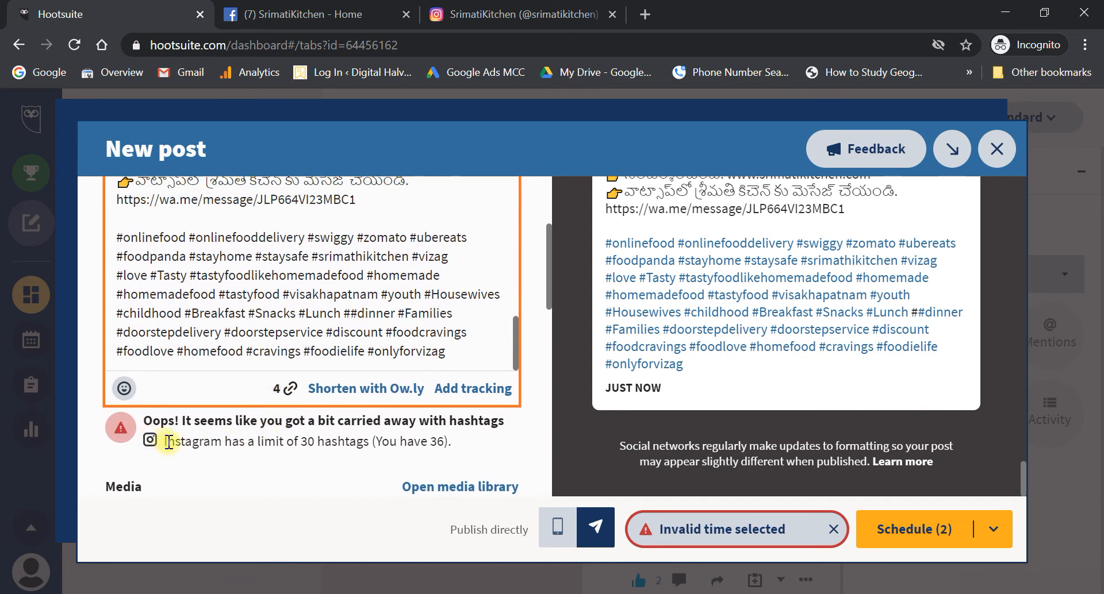
click(168, 442)
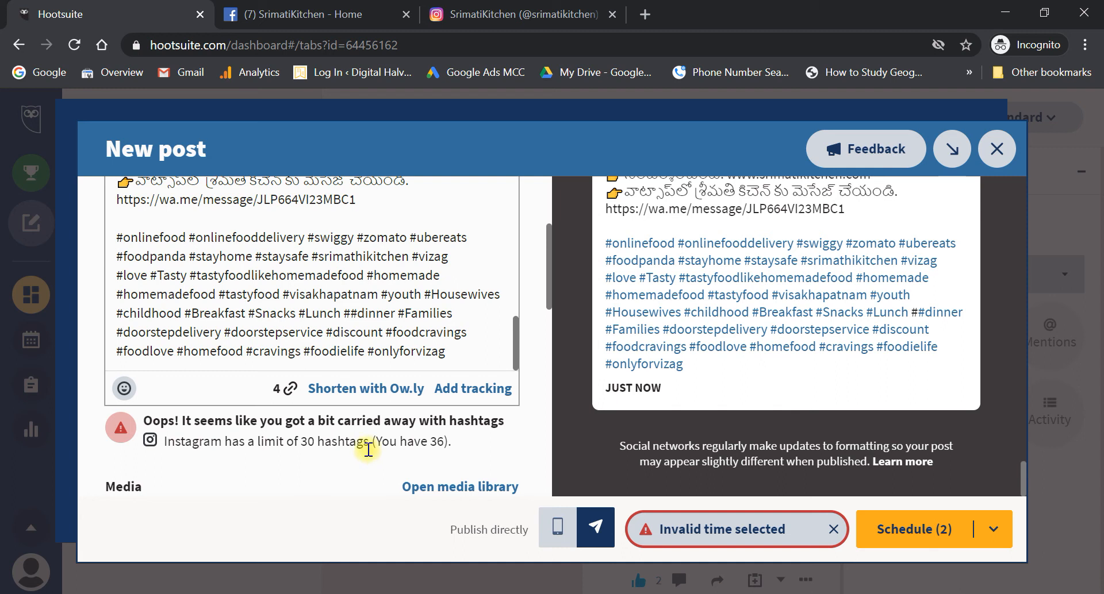
drag(368, 447, 294, 441)
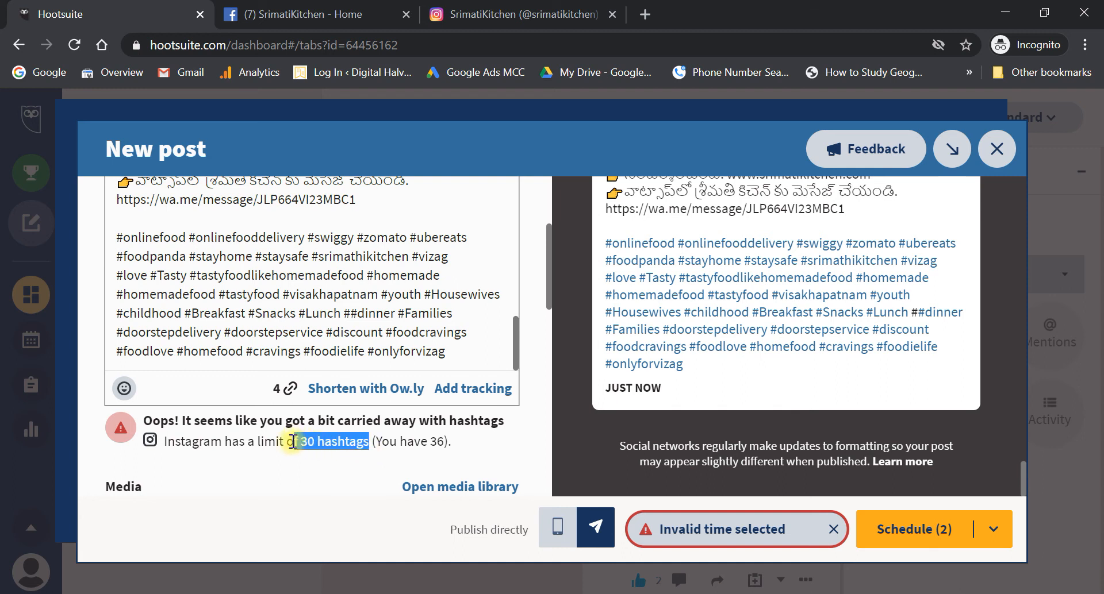
click(378, 446)
click(458, 353)
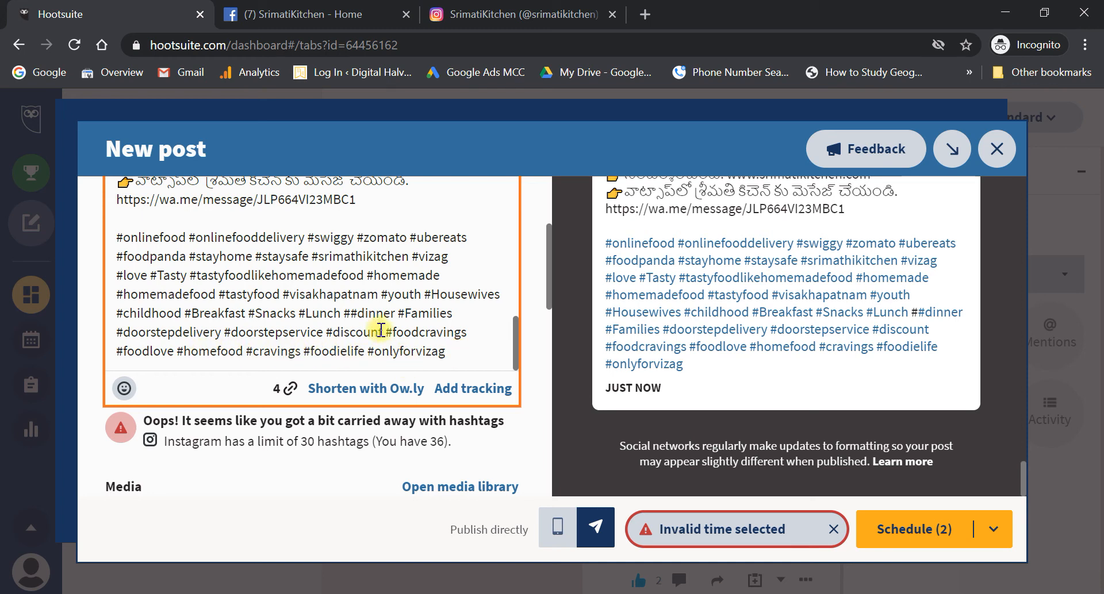
drag(383, 332, 434, 345)
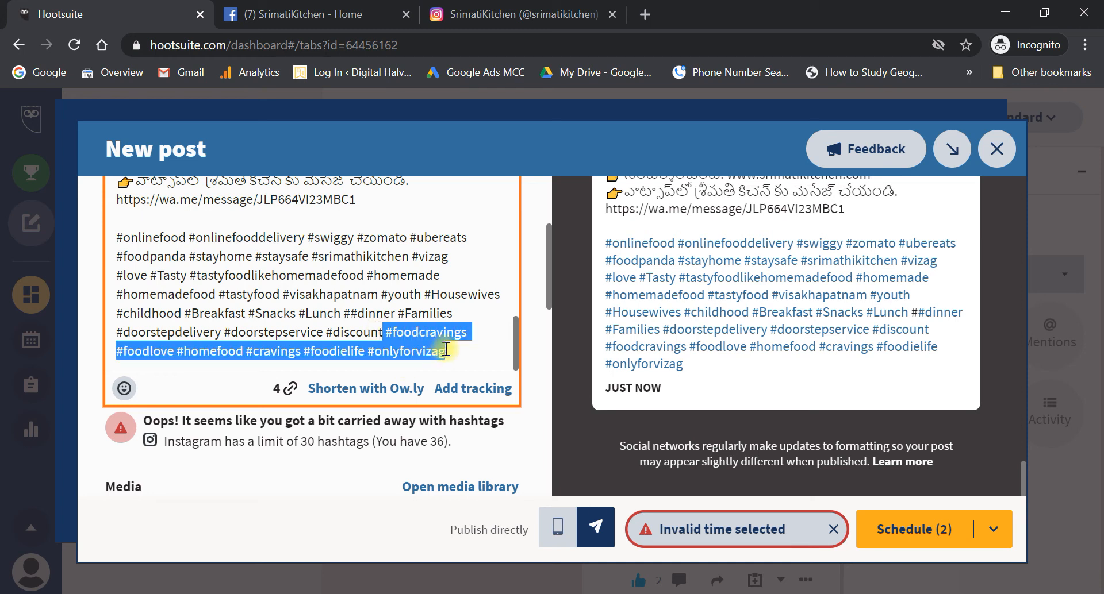
key(BackSpace)
click(356, 431)
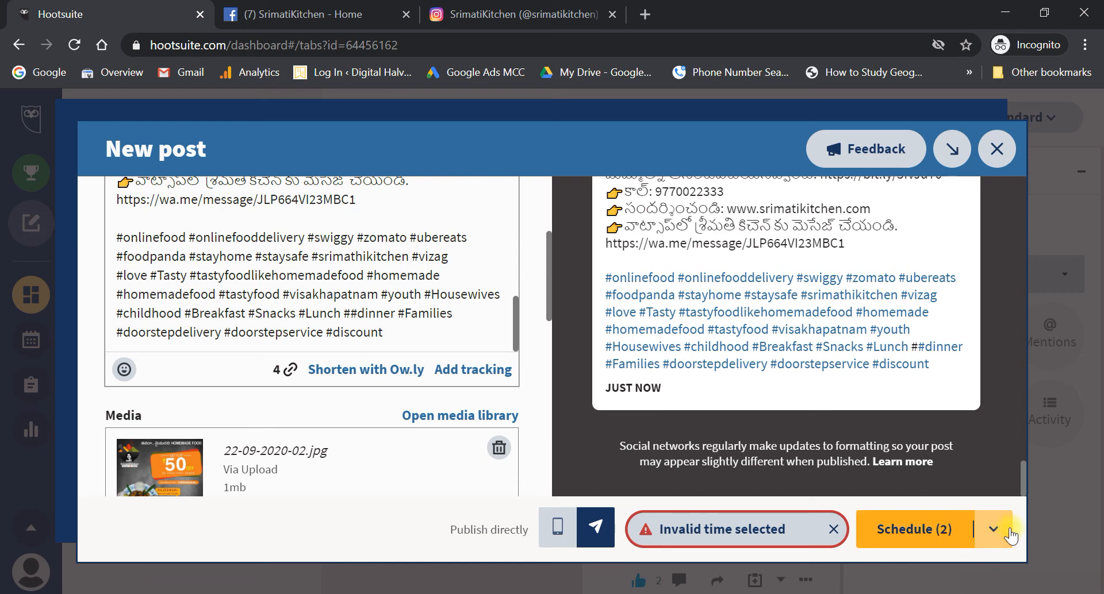
- Dismiss the invalid time error and post the promo to Facebook and Instagram immediately
click(997, 533)
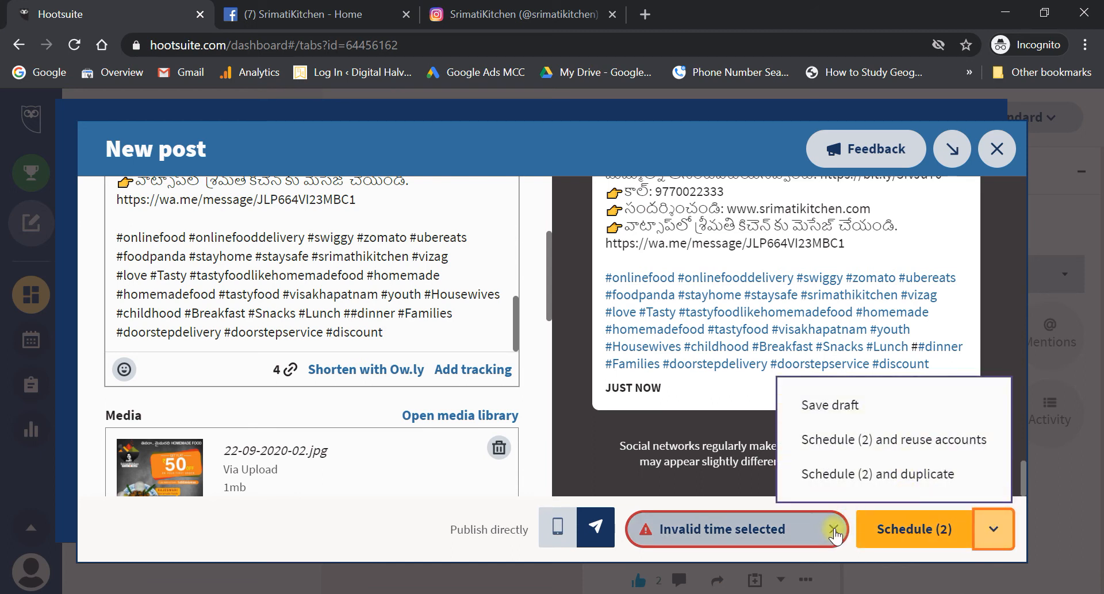
click(835, 535)
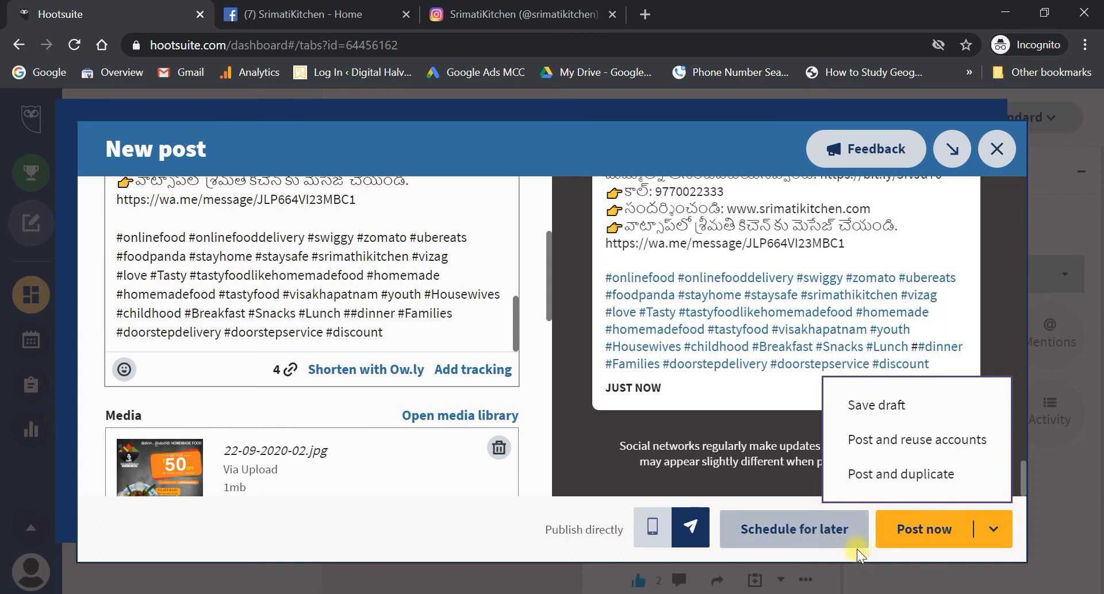
click(479, 537)
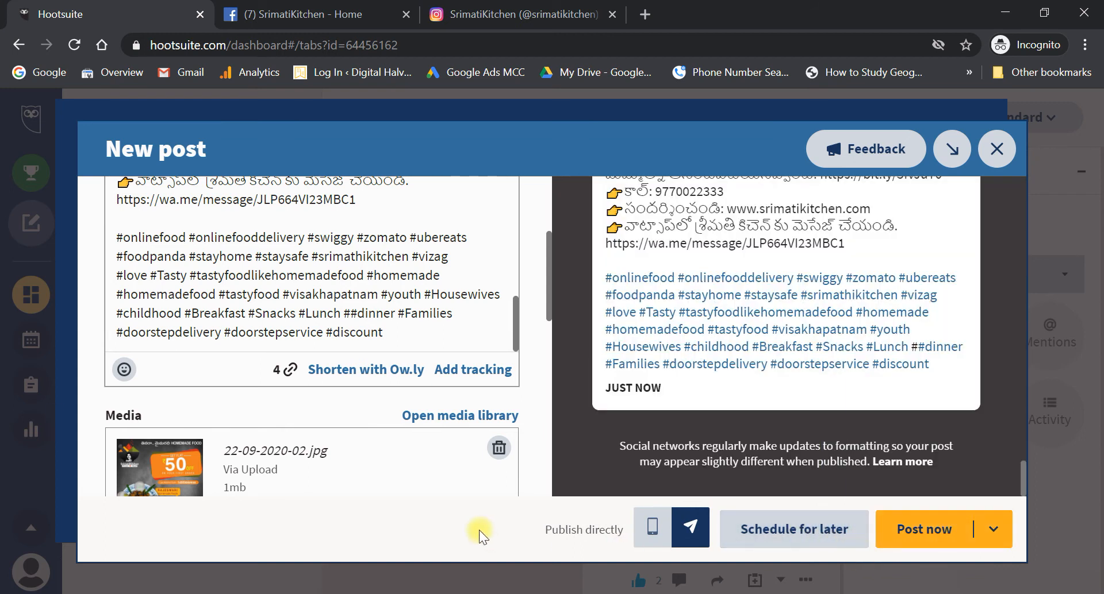
click(924, 533)
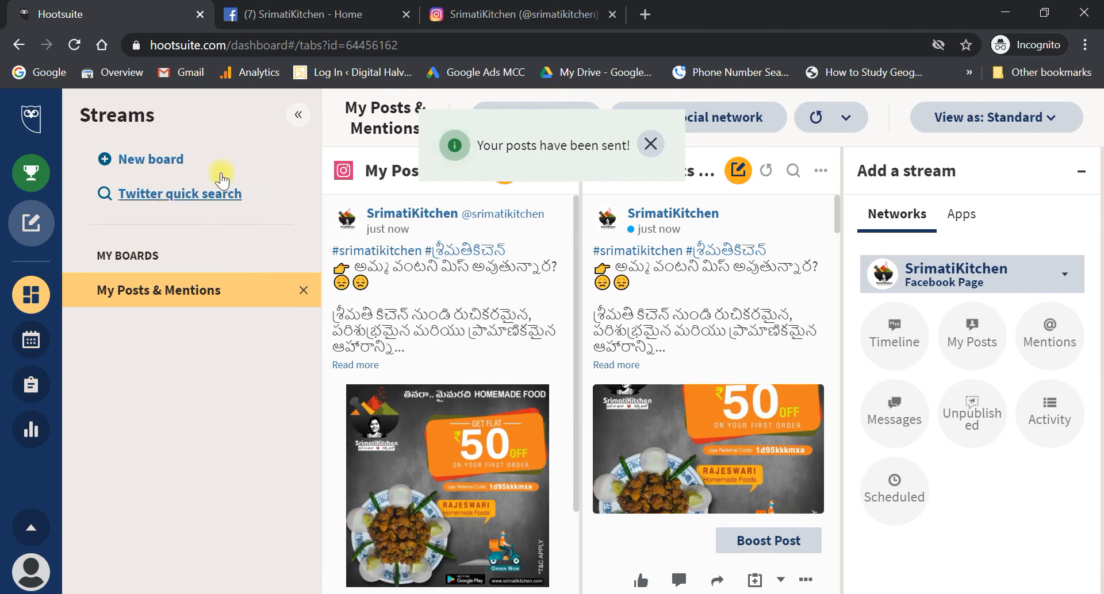
- Like the new post in the Facebook stream, then go to the Instagram profile
scroll(692, 330, down, 1)
scroll(691, 330, down, 2)
click(644, 442)
scroll(432, 507, down, 2)
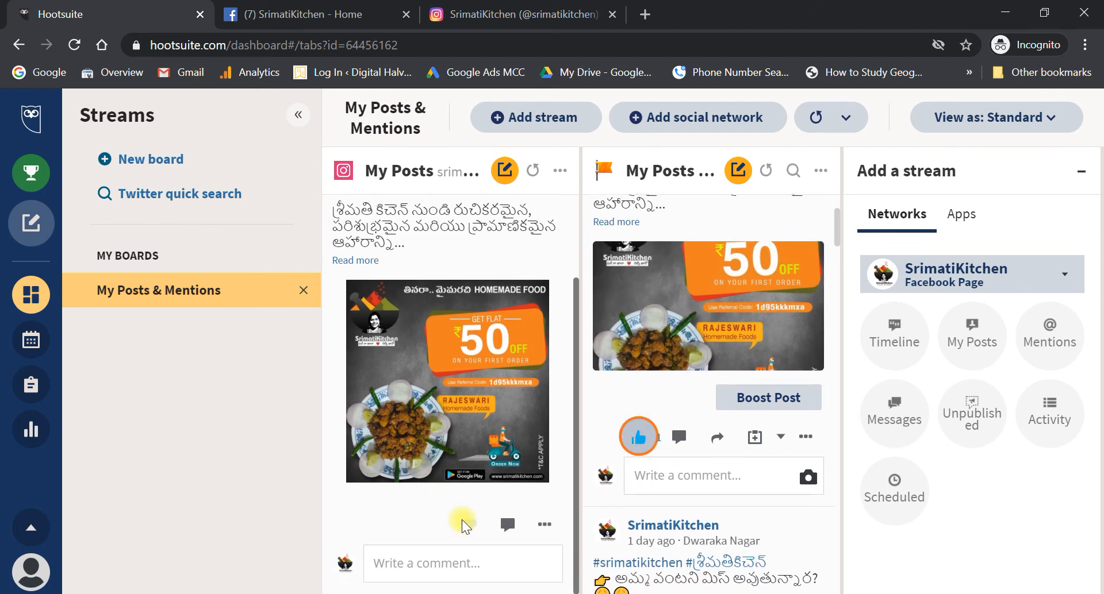
scroll(474, 486, up, 2)
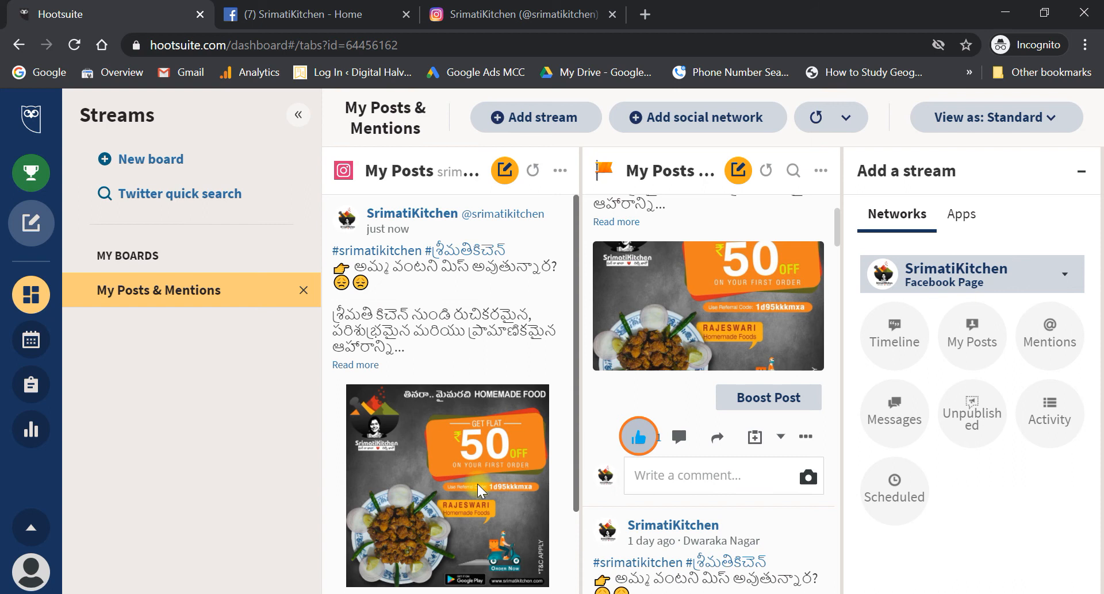
click(535, 8)
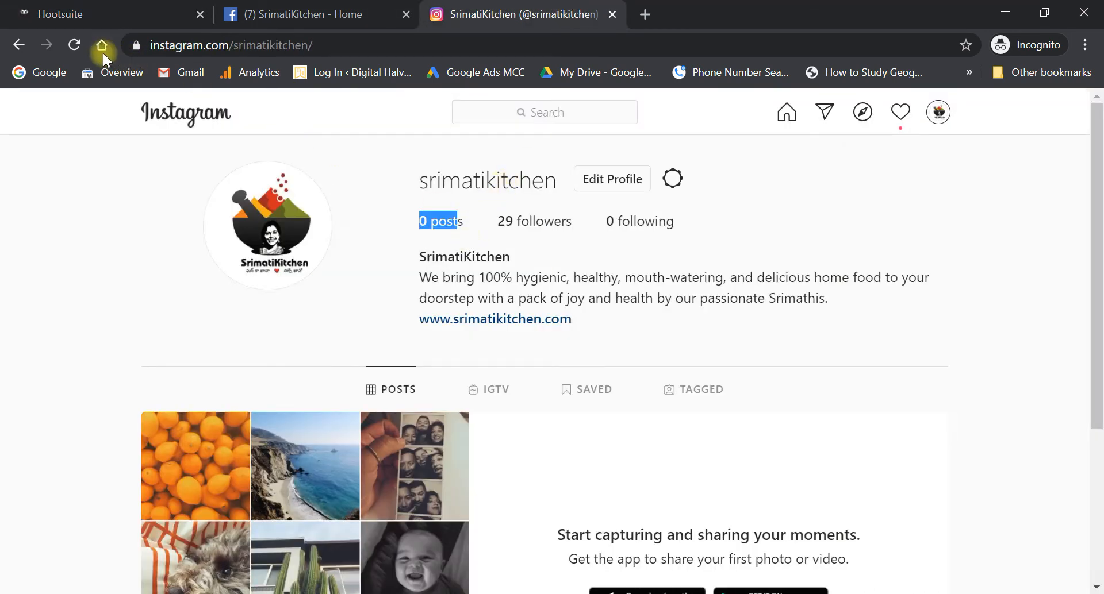
- Reload the srimatikitchen Instagram profile, open the new promo post and like it
click(76, 47)
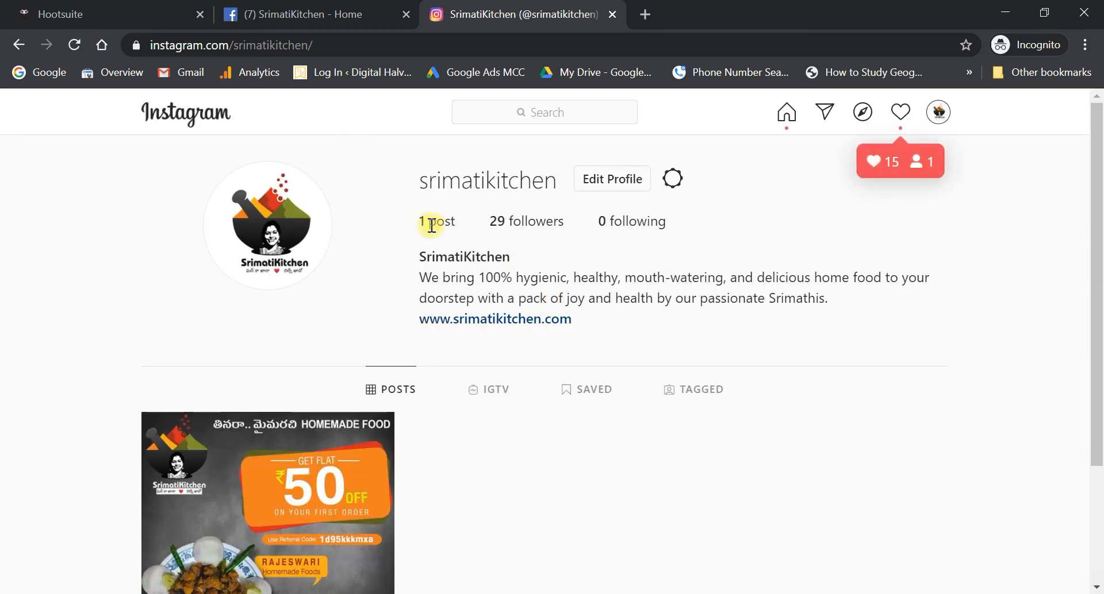
scroll(476, 345, down, 2)
click(299, 407)
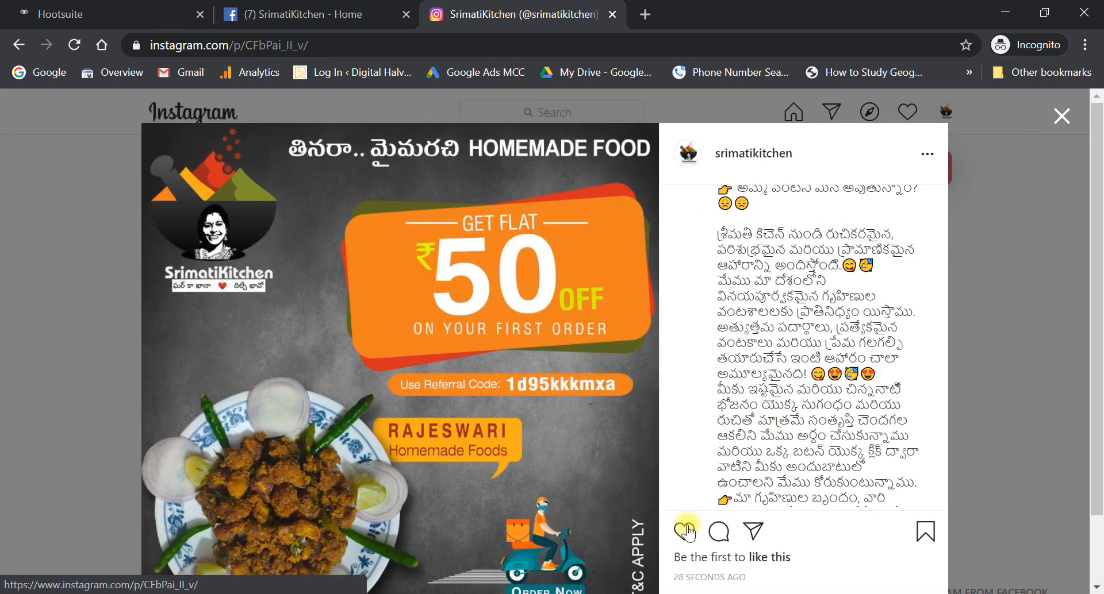
click(688, 533)
scroll(523, 491, down, 2)
scroll(737, 385, down, 2)
scroll(737, 385, down, 10)
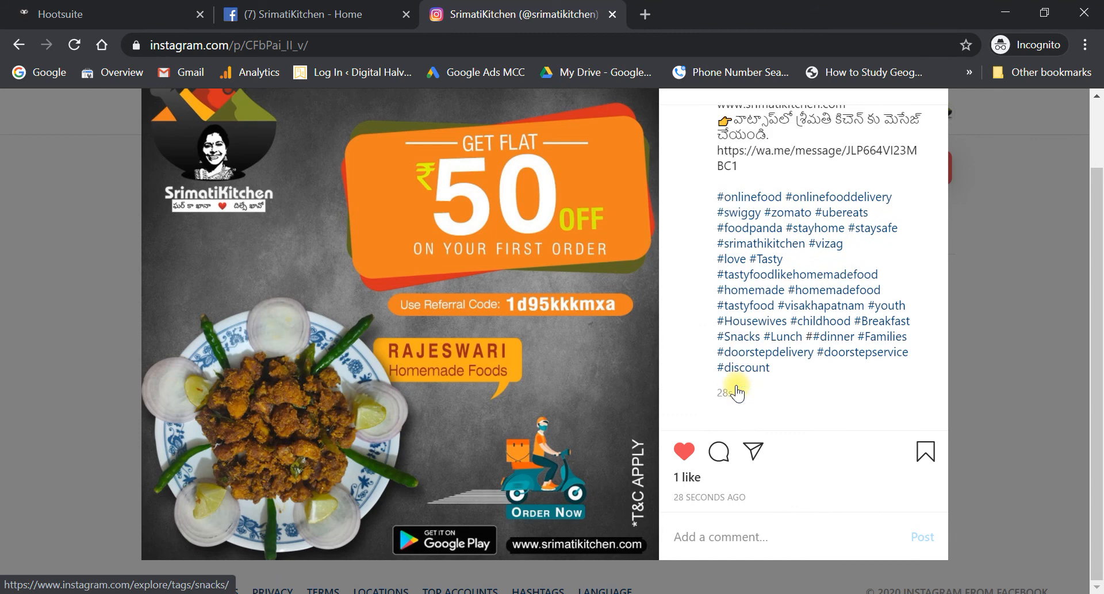
scroll(808, 382, up, 1)
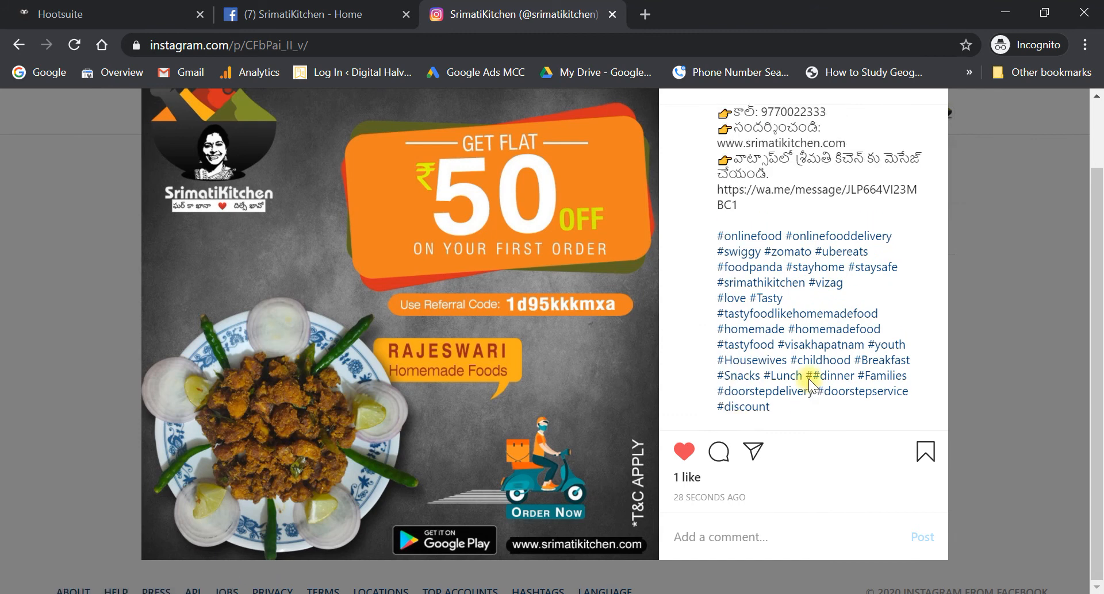
scroll(810, 382, up, 1)
scroll(809, 382, up, 15)
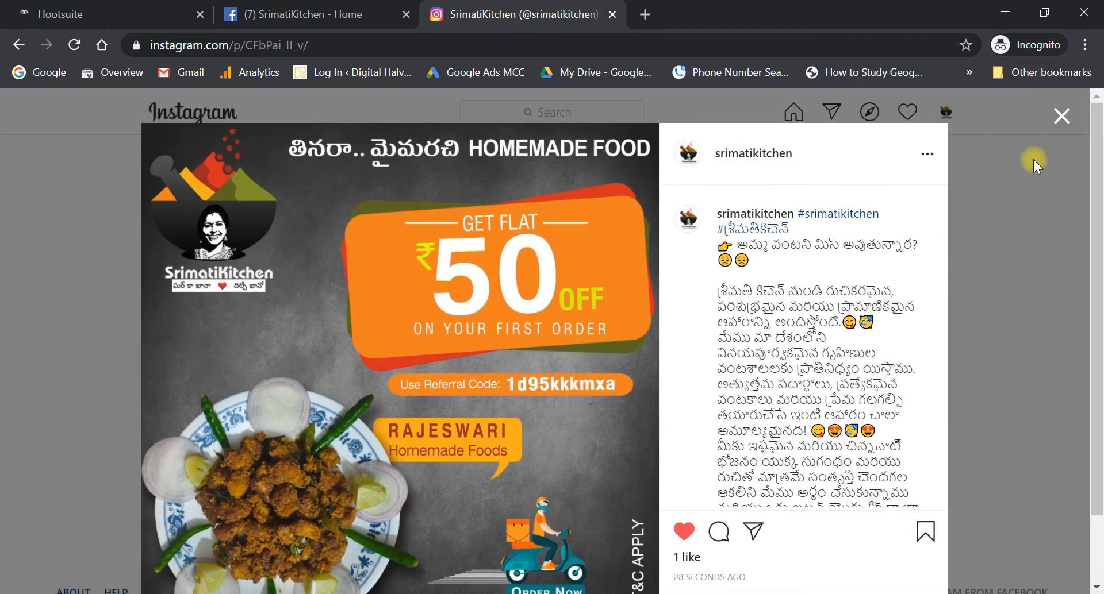
- Close the post view and return to the SrimatiKitchen Facebook page
click(1061, 116)
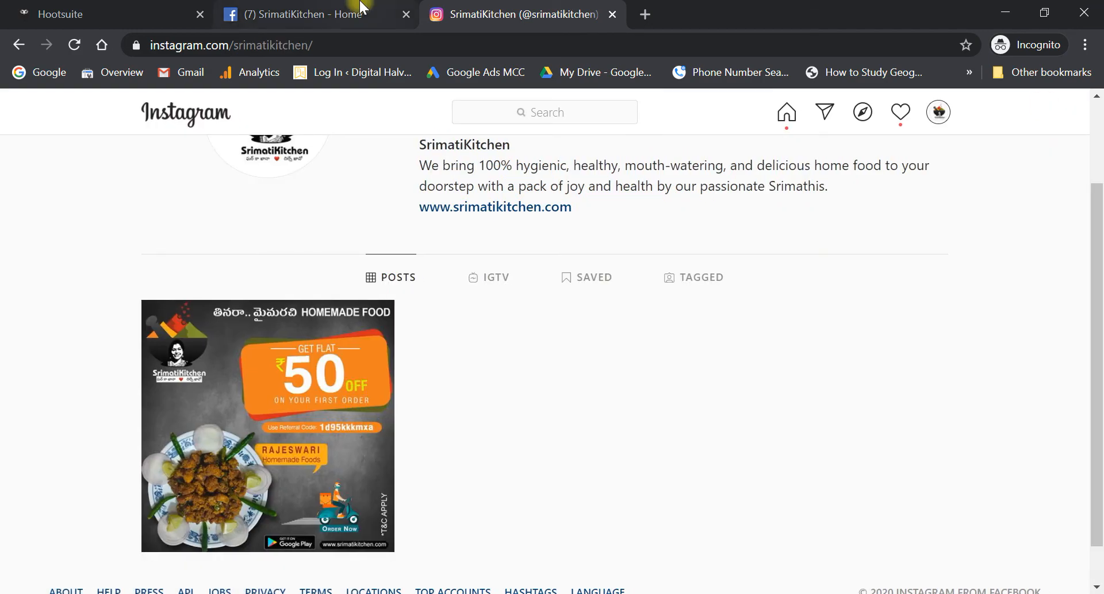
click(357, 8)
scroll(439, 364, up, 4)
scroll(439, 363, down, 3)
scroll(439, 364, up, 16)
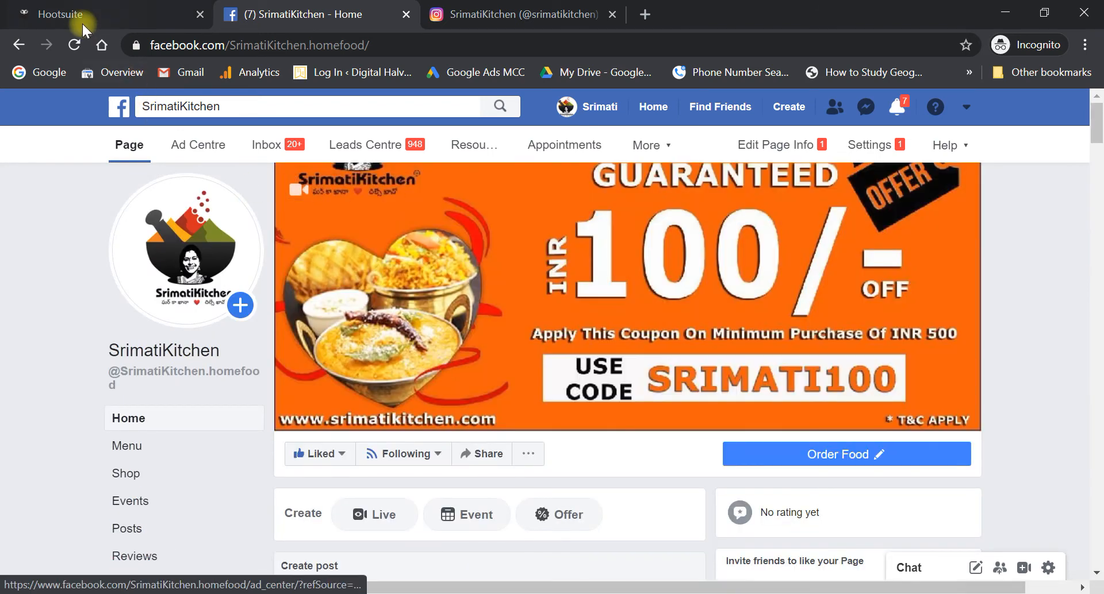
- Reload the SrimatiKitchen Page, scroll through the promo post, then return to Hootsuite
click(72, 45)
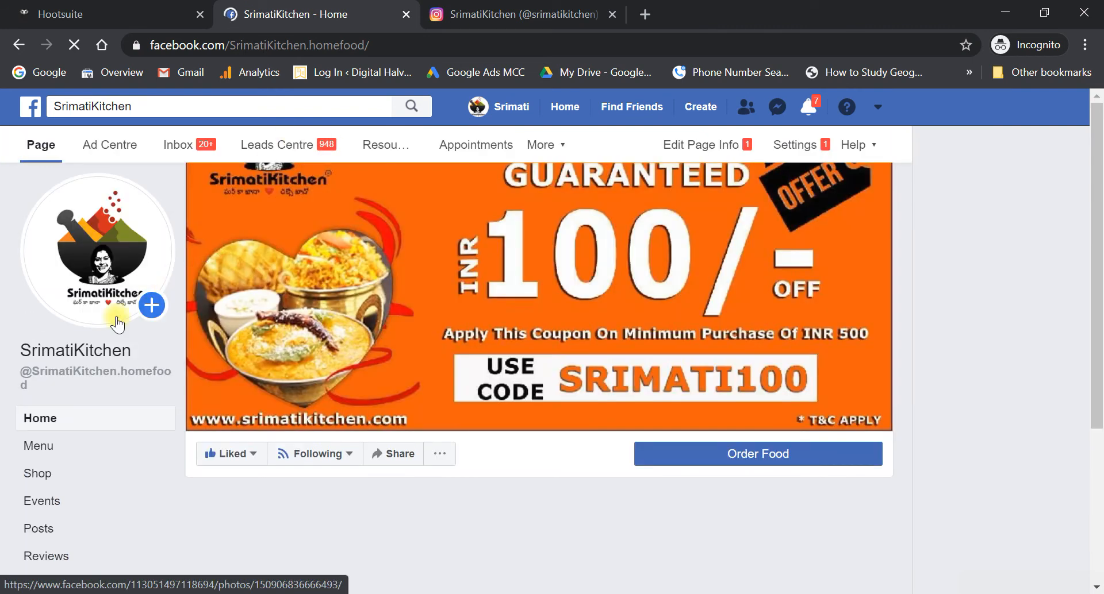
scroll(396, 402, down, 5)
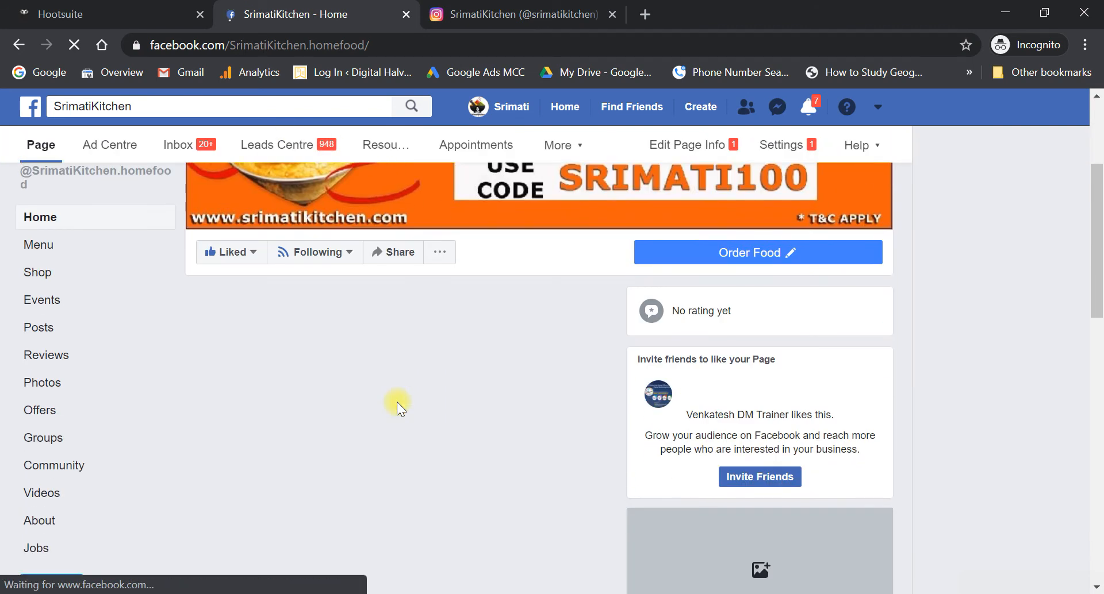
scroll(396, 402, down, 4)
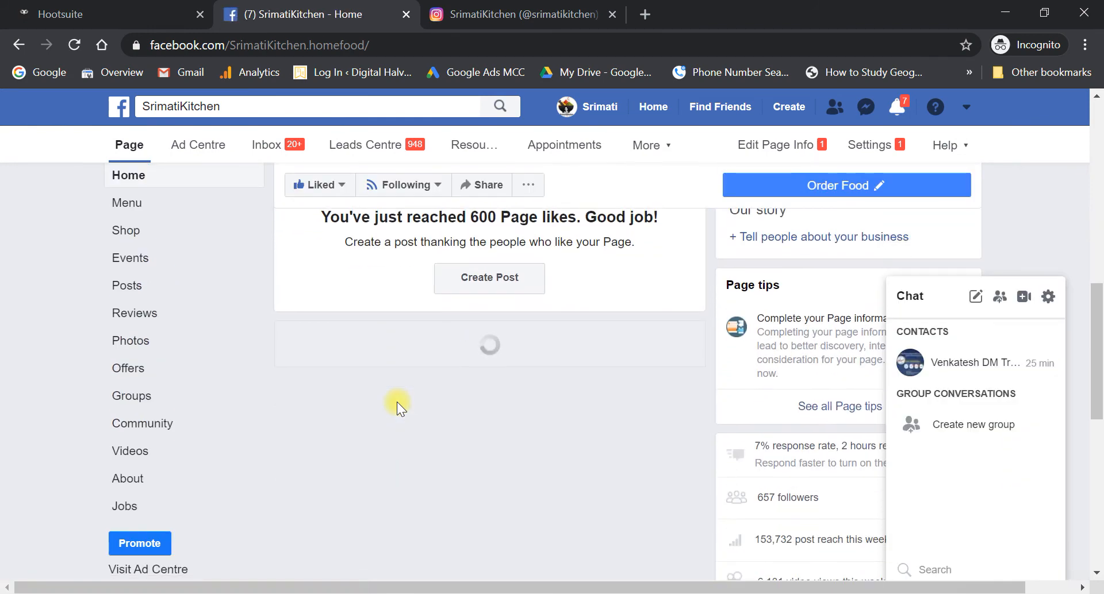
scroll(397, 405, down, 9)
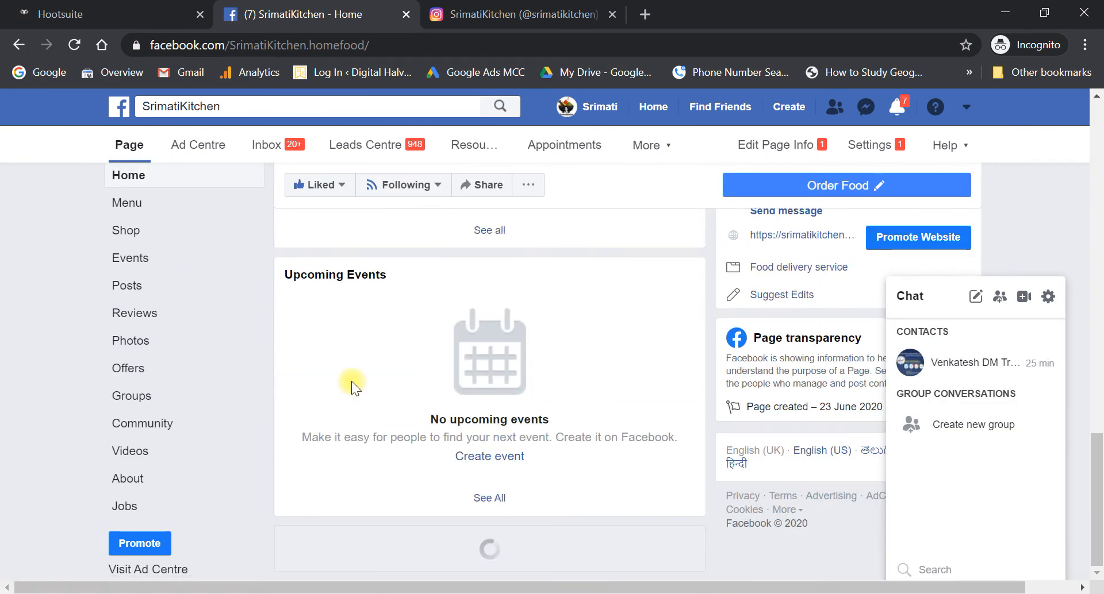
scroll(409, 460, down, 4)
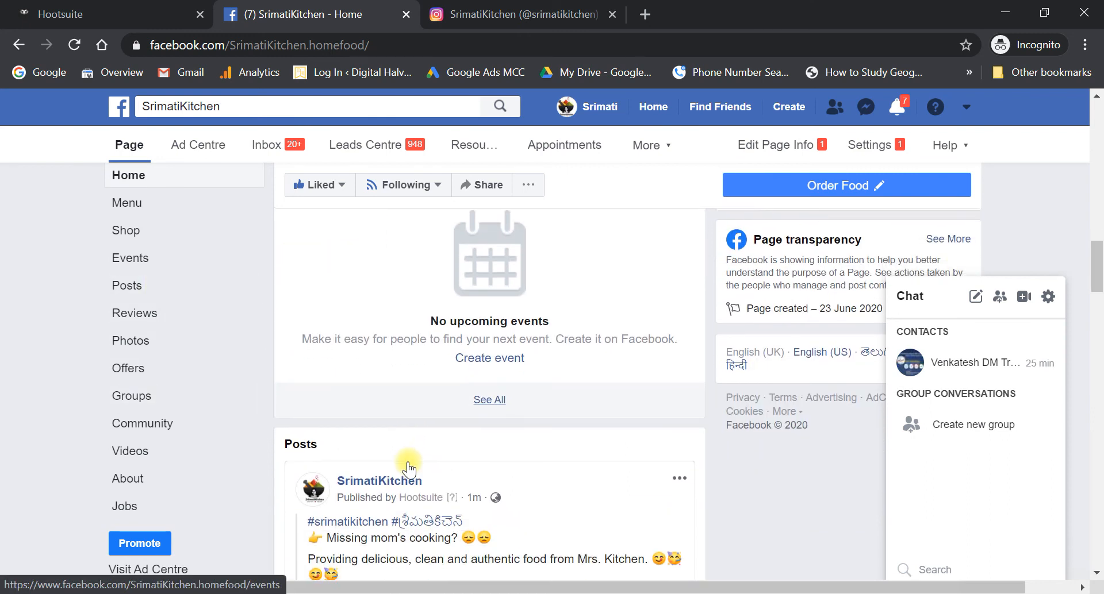
drag(468, 387, 515, 413)
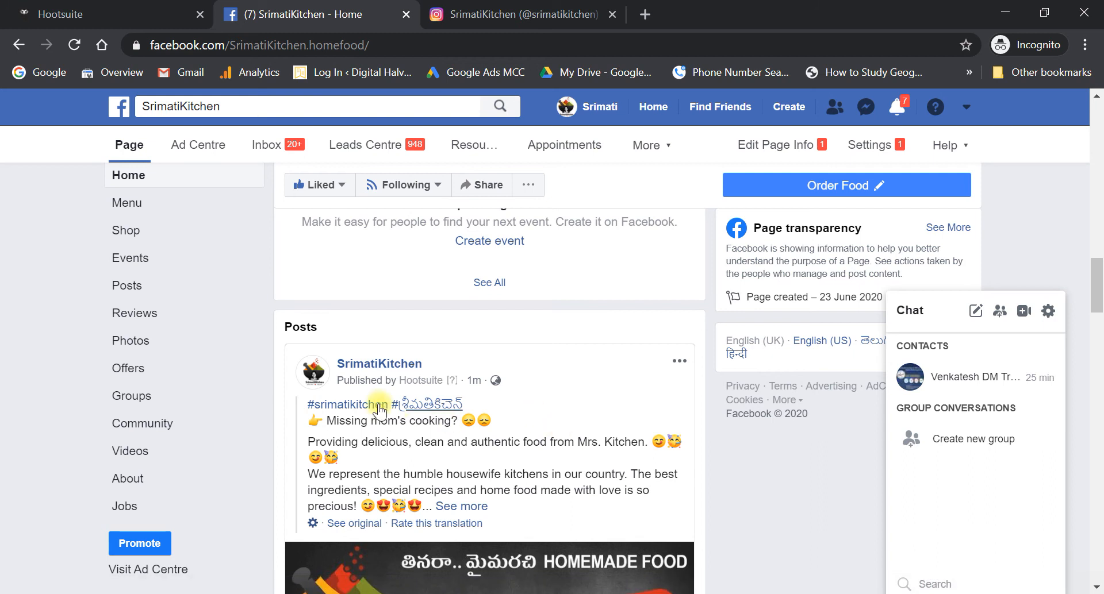
mouse_move(432, 387)
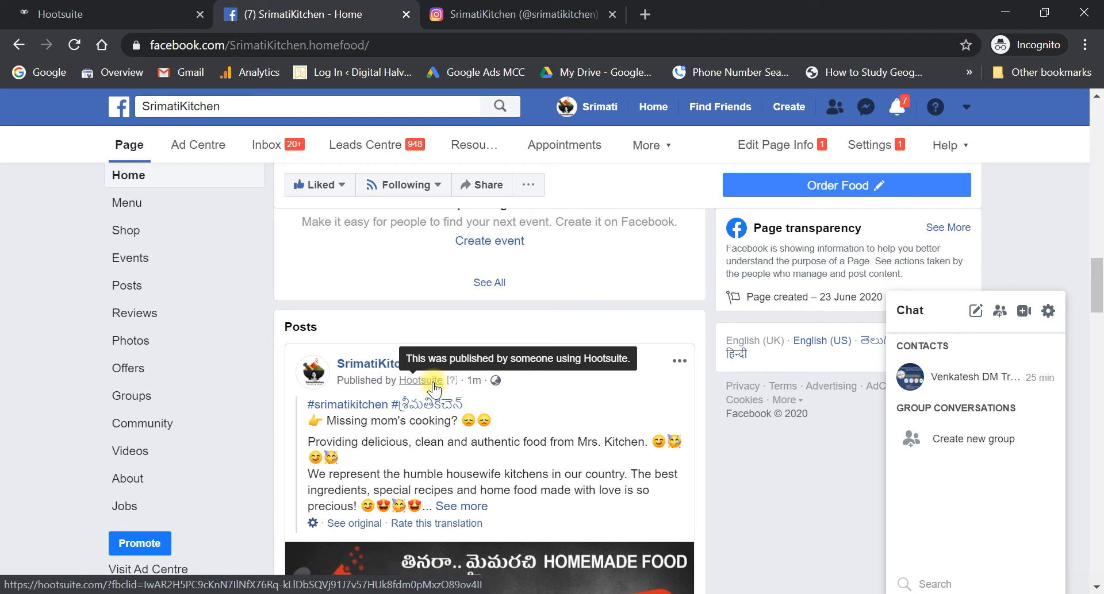
scroll(465, 429, down, 9)
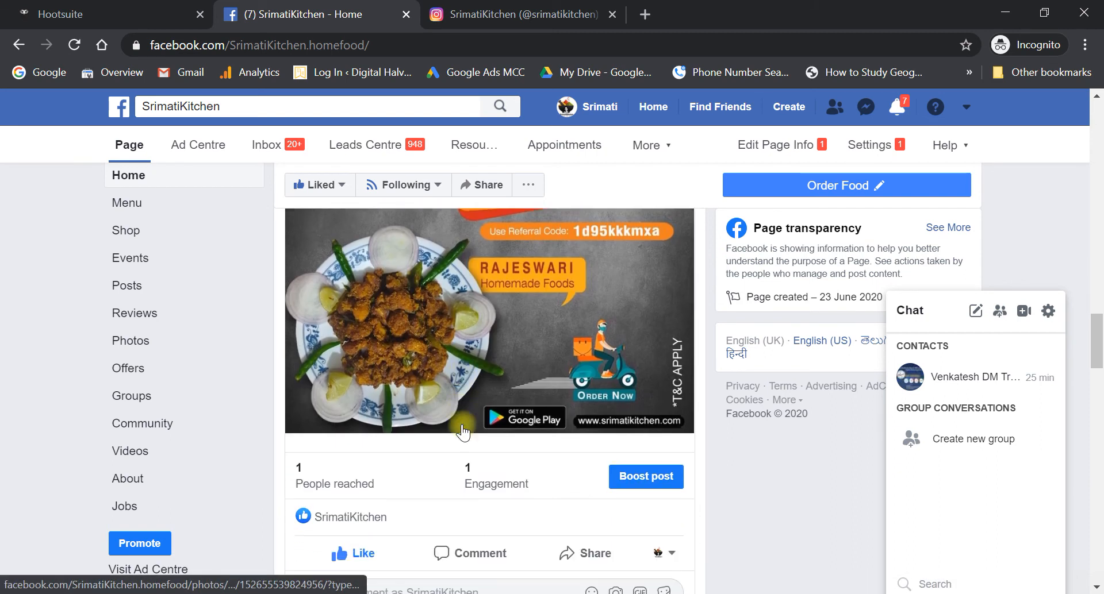
mouse_move(361, 463)
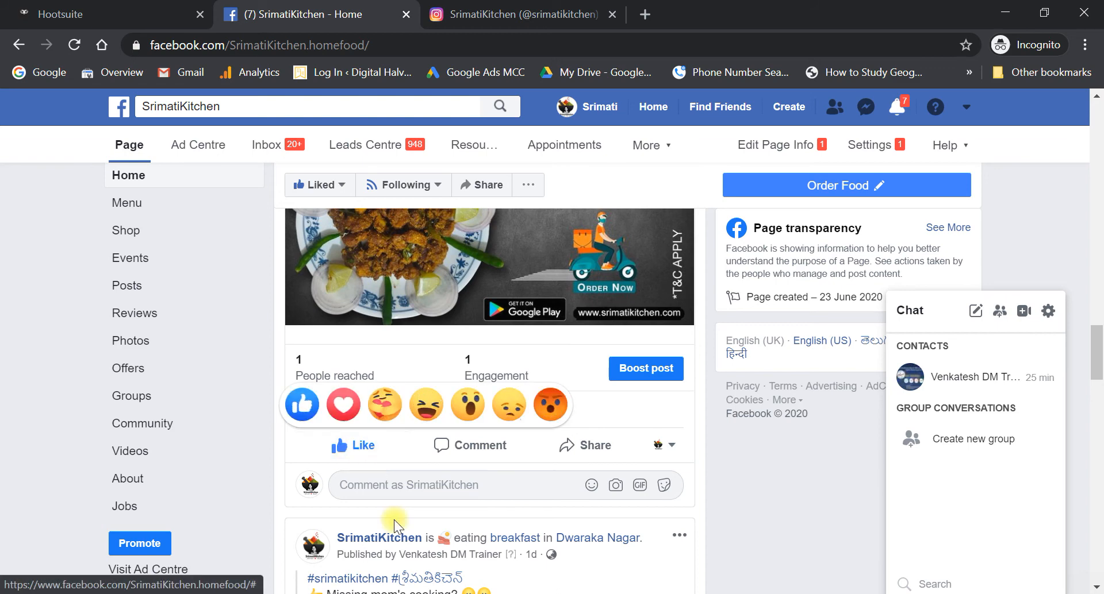
scroll(401, 533, down, 2)
scroll(368, 345, up, 5)
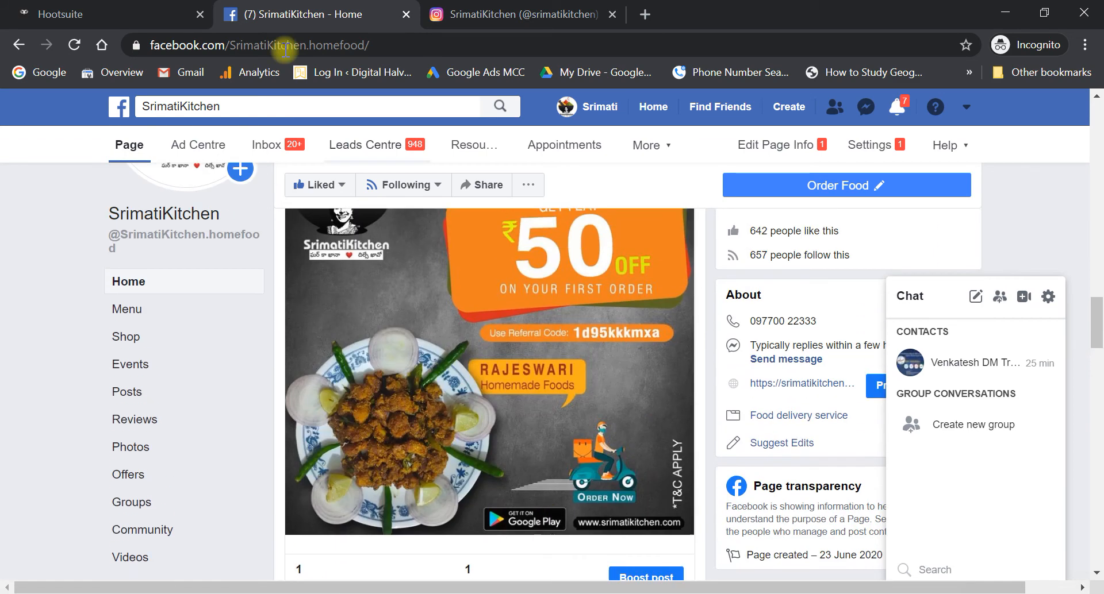
click(66, 9)
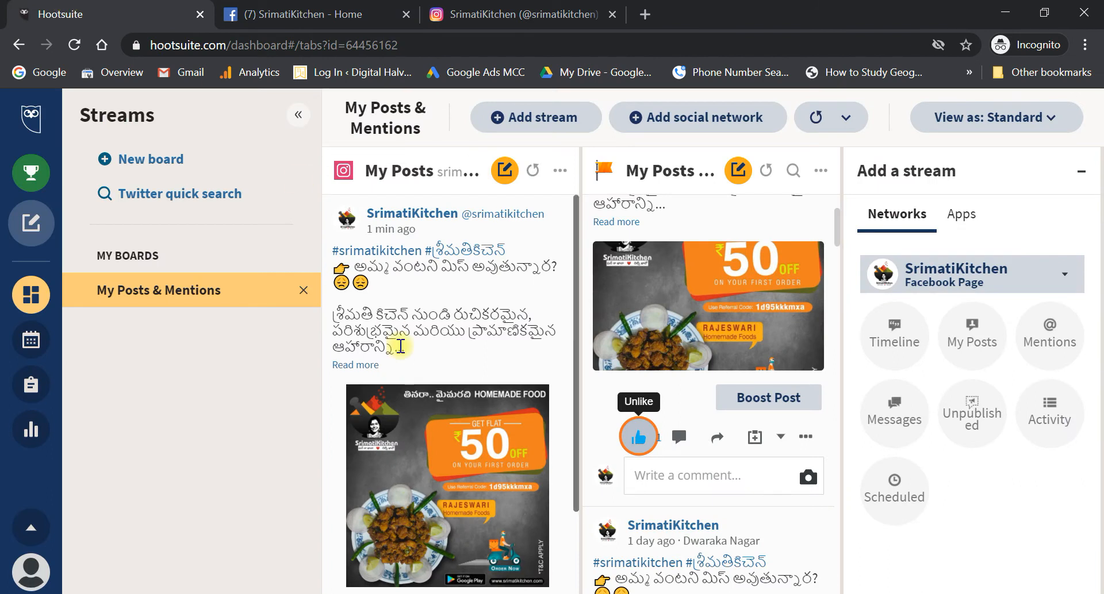
- Start a new post for SrimatiKitchen's Facebook and Instagram with 22-09-2020-01.jpg attached
mouse_move(30, 224)
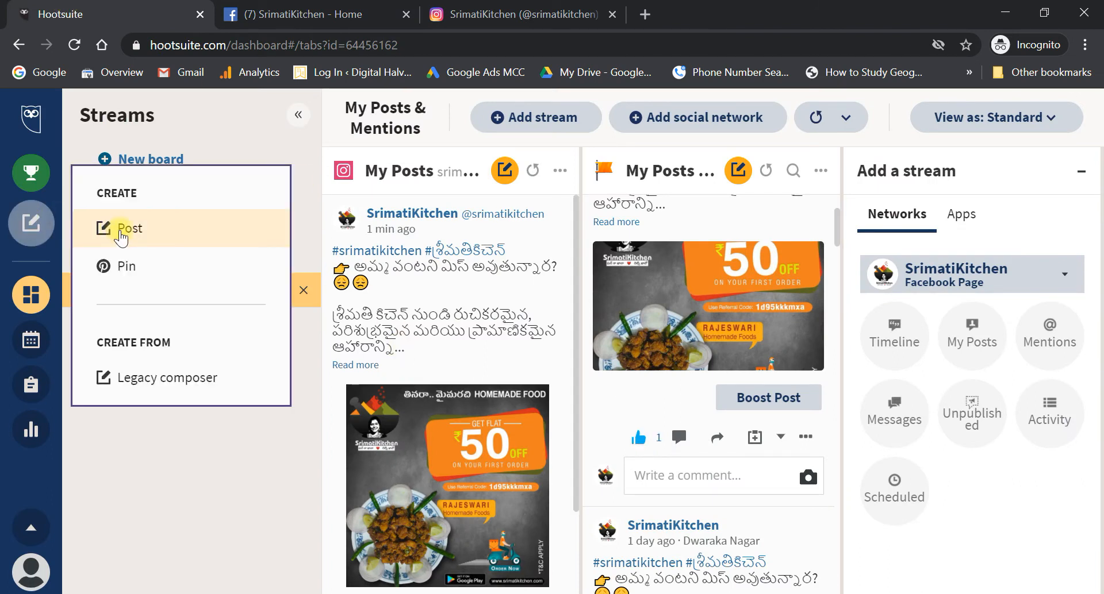
click(121, 230)
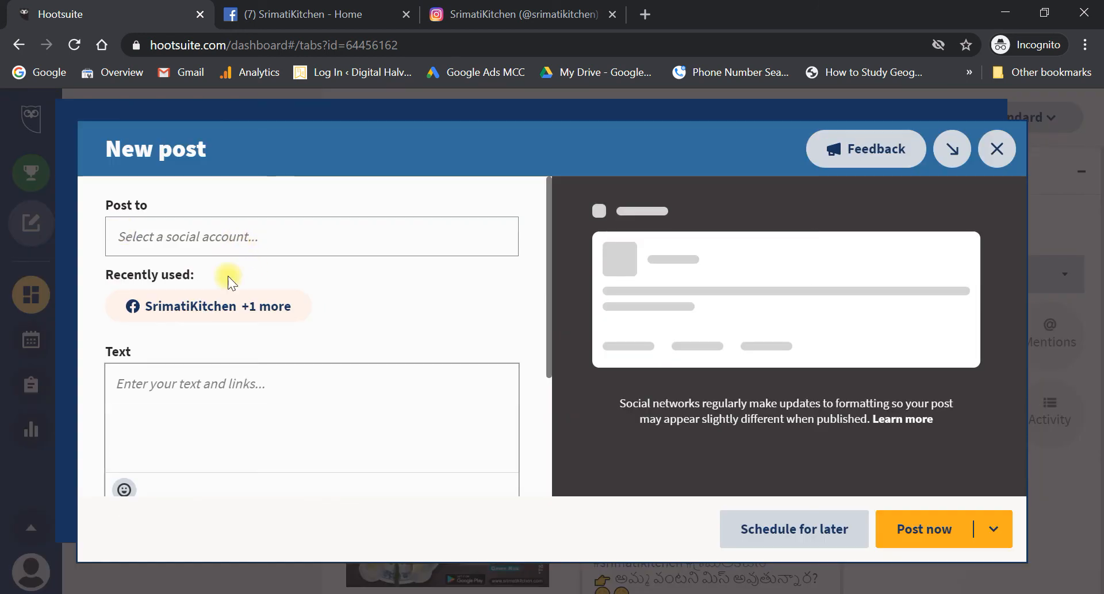
click(227, 301)
scroll(372, 409, down, 3)
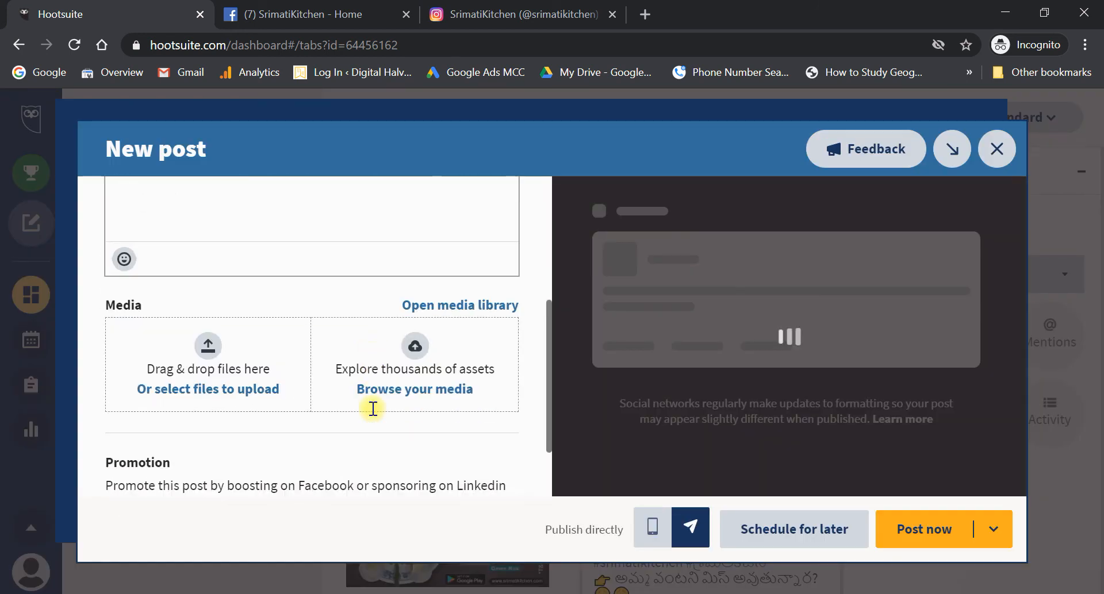
click(219, 295)
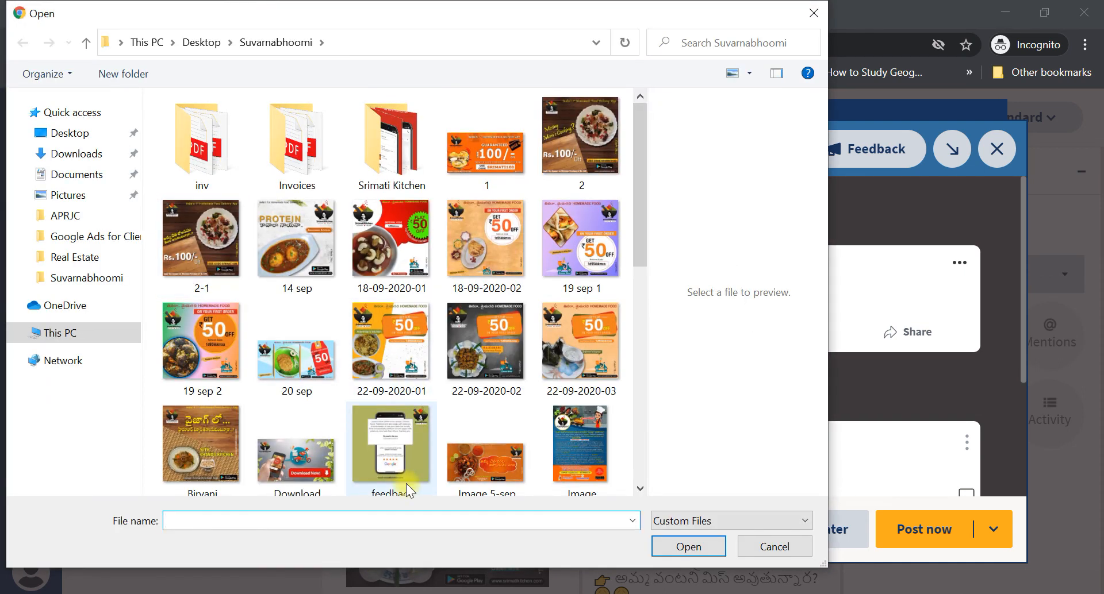
text(22)
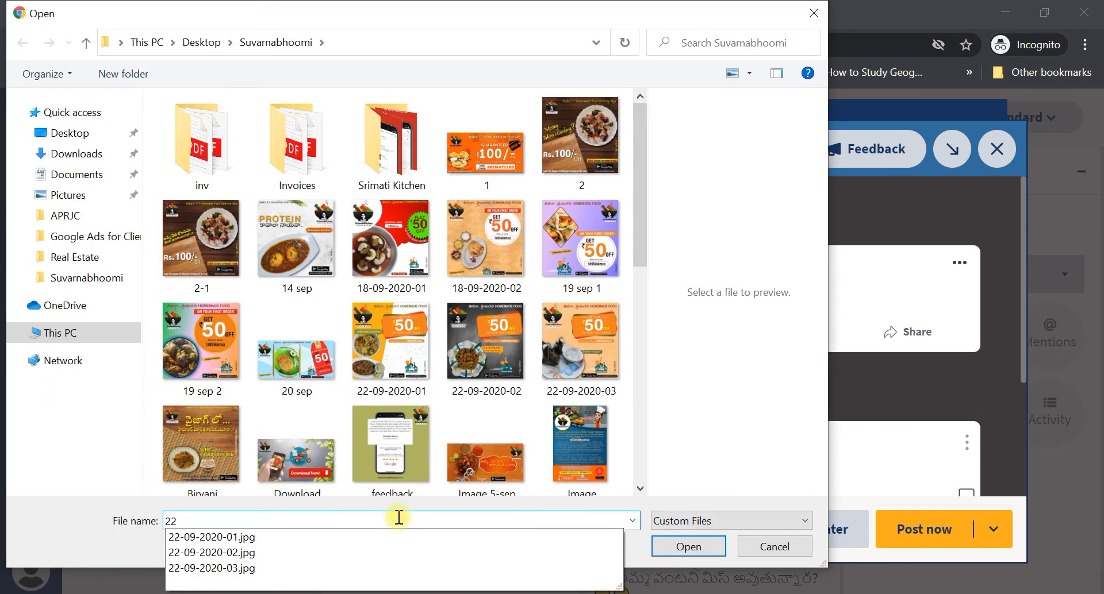
key(Down)
key(Return)
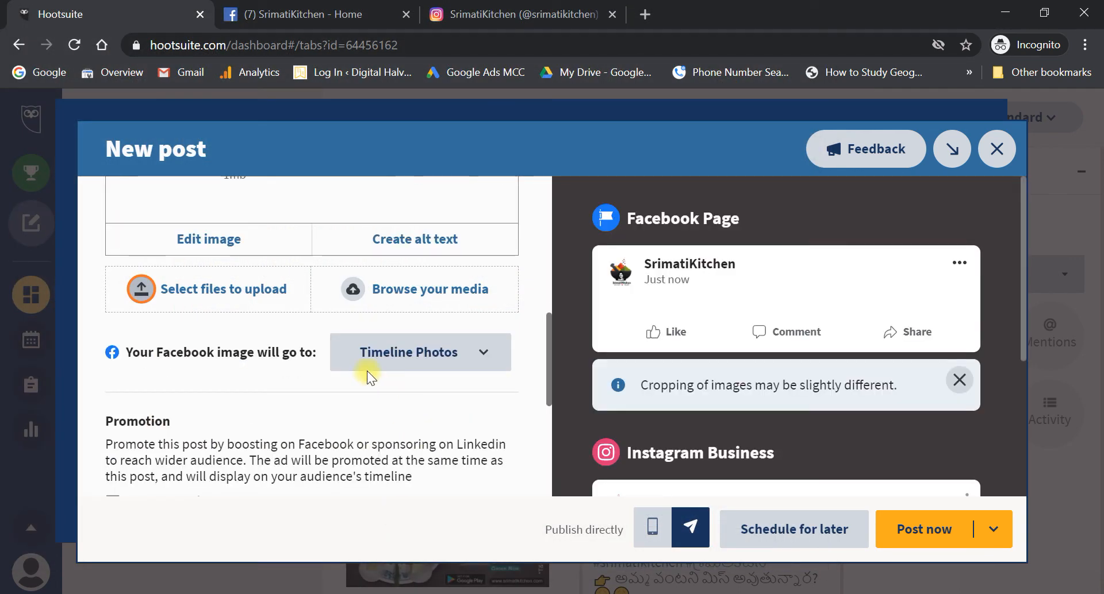
scroll(364, 371, up, 2)
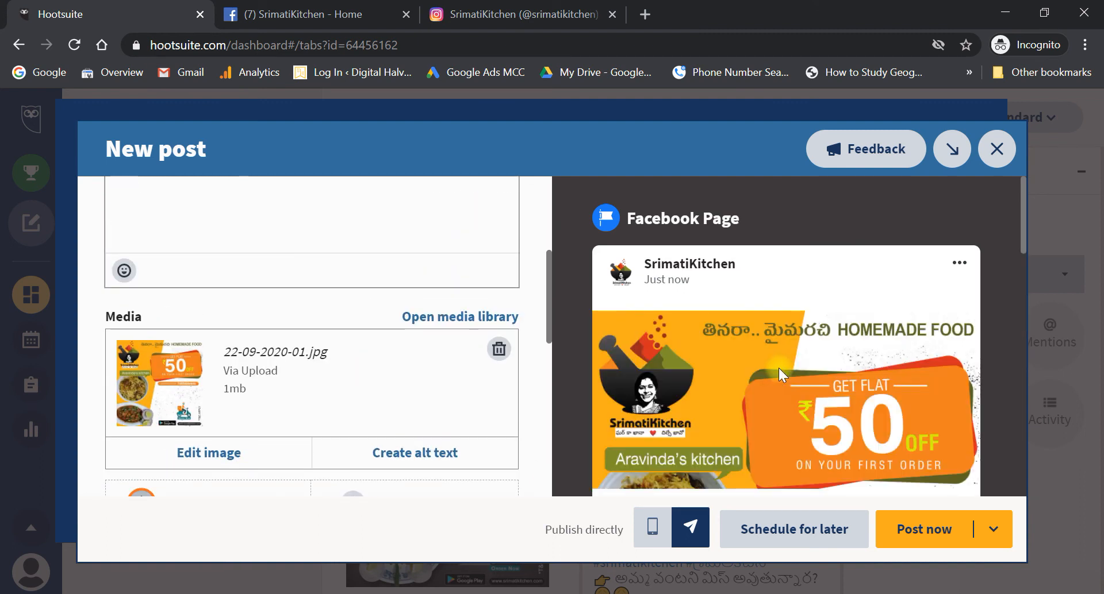
scroll(778, 368, down, 1)
scroll(380, 361, up, 3)
- Paste the Telugu caption and remove the empty lines around the bit.ly link and website line
click(303, 368)
key(ctrl+v)
scroll(287, 374, down, 3)
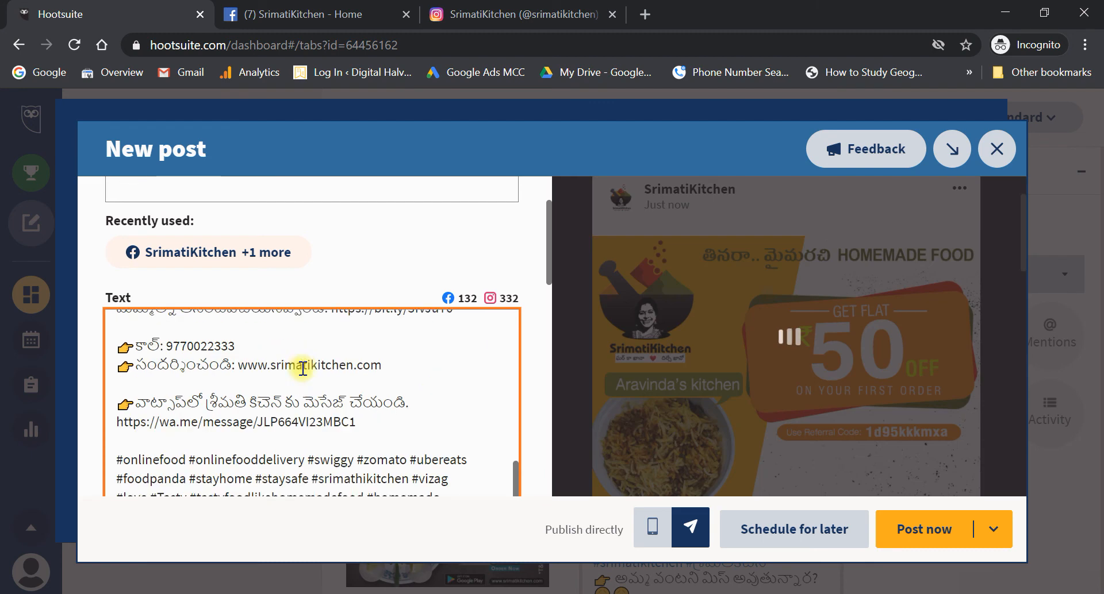
key(BackSpace)
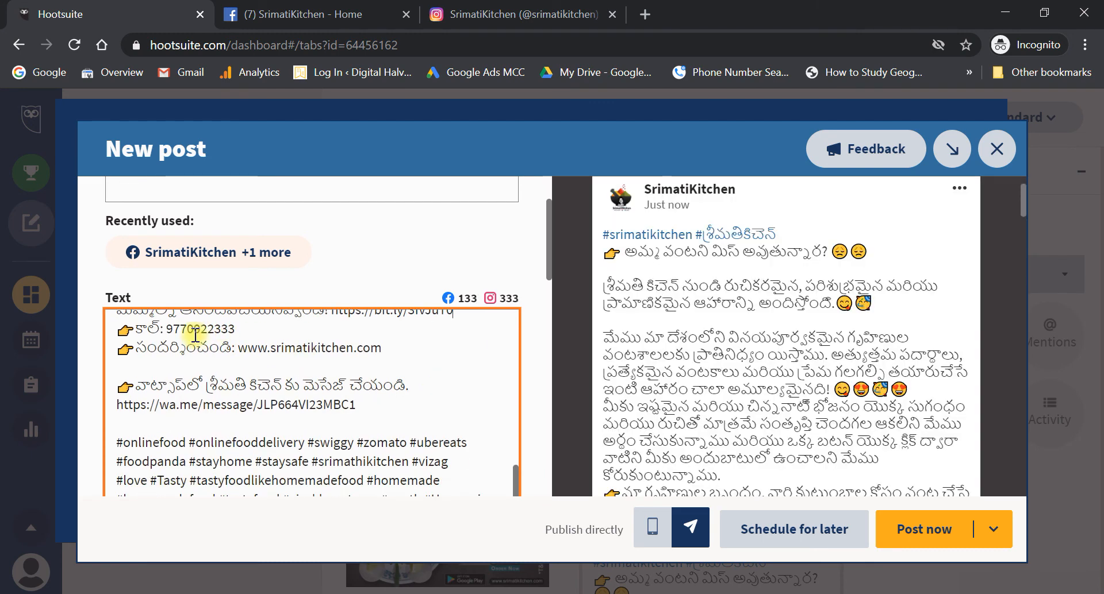
key(BackSpace)
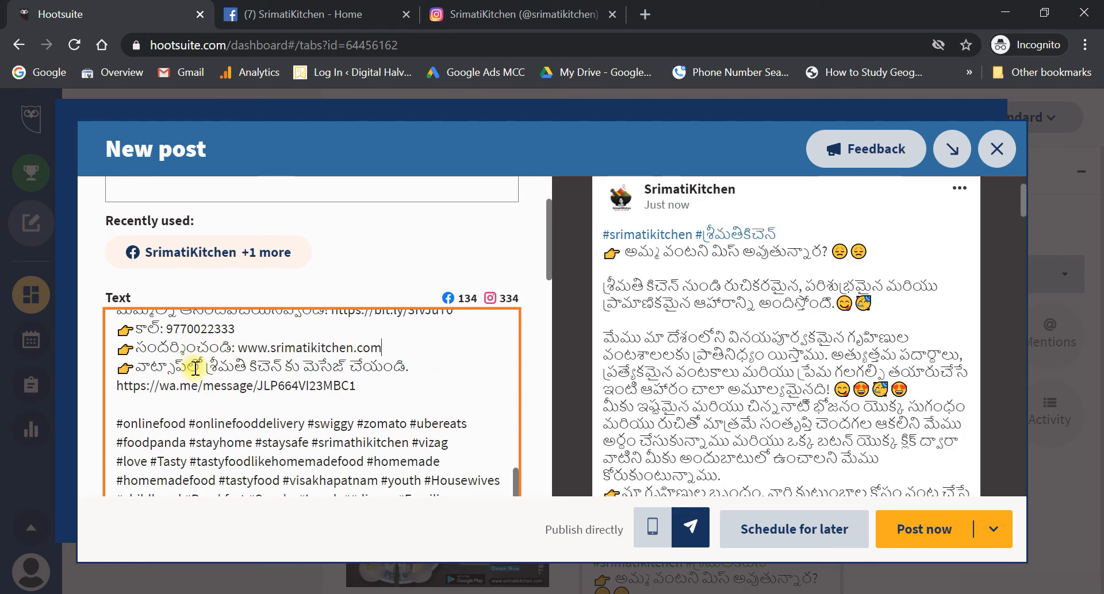
scroll(189, 374, up, 2)
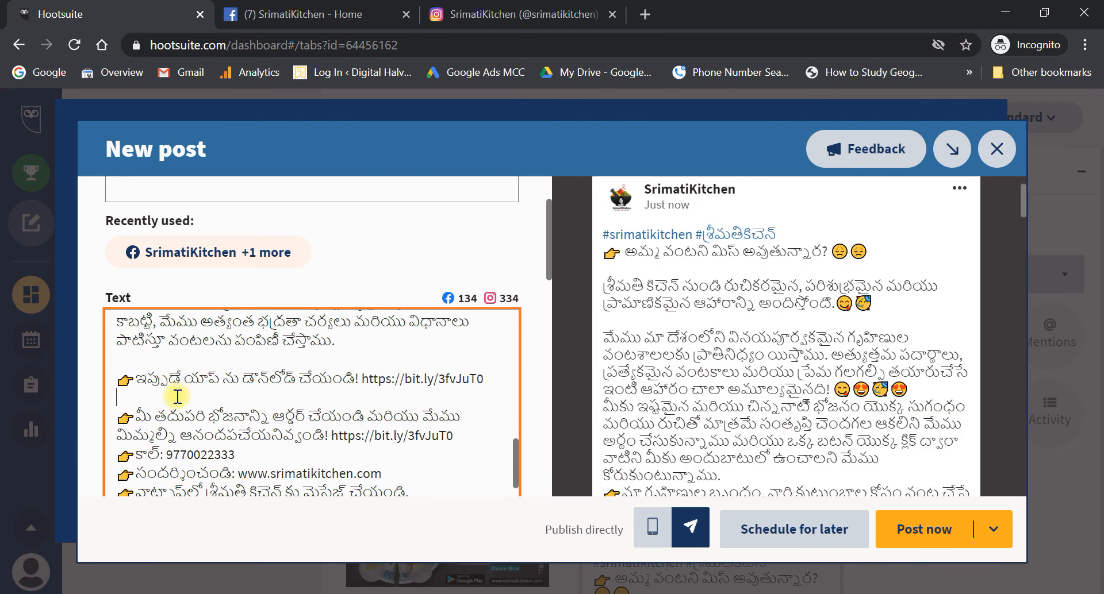
key(BackSpace)
scroll(176, 423, up, 2)
key(BackSpace)
scroll(155, 437, up, 3)
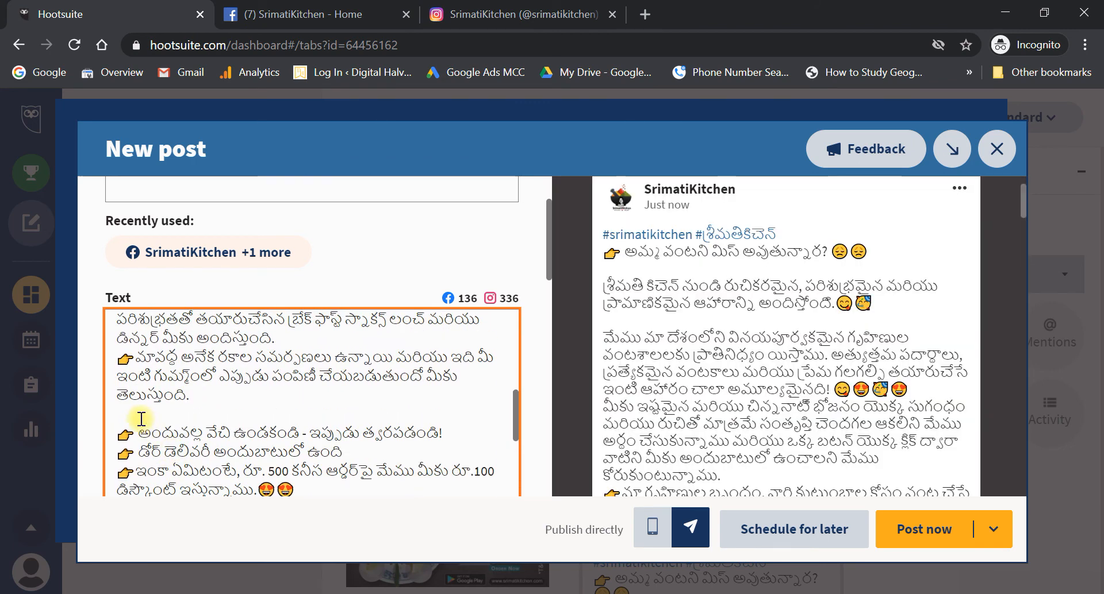
key(BackSpace)
scroll(141, 419, up, 4)
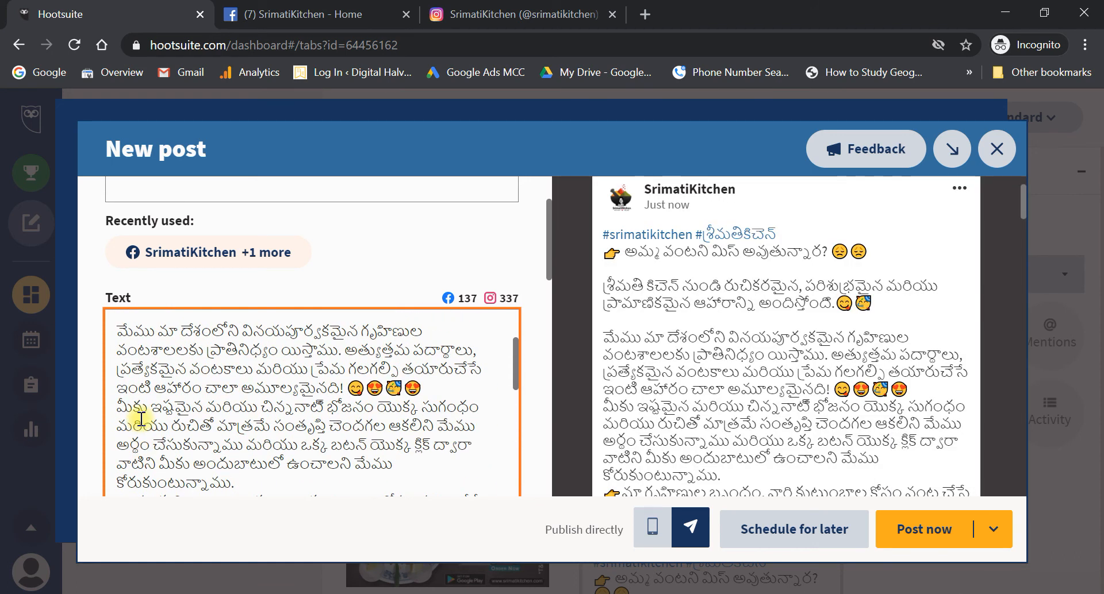
scroll(279, 422, up, 3)
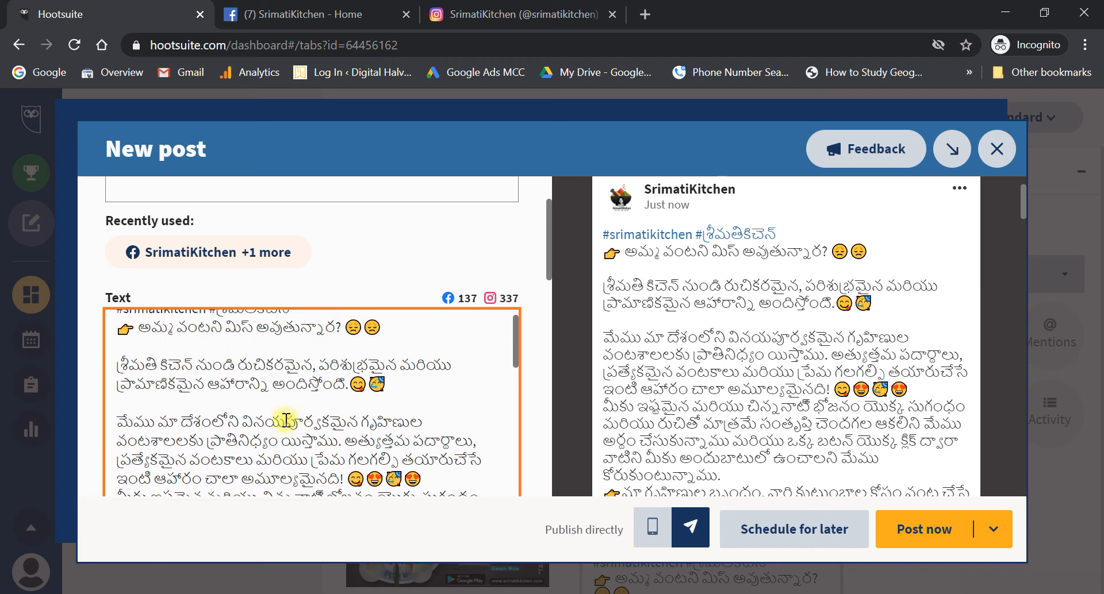
- Delete the blank lines after the first line and before the third paragraph
click(201, 428)
key(BackSpace)
scroll(200, 427, up, 1)
click(198, 423)
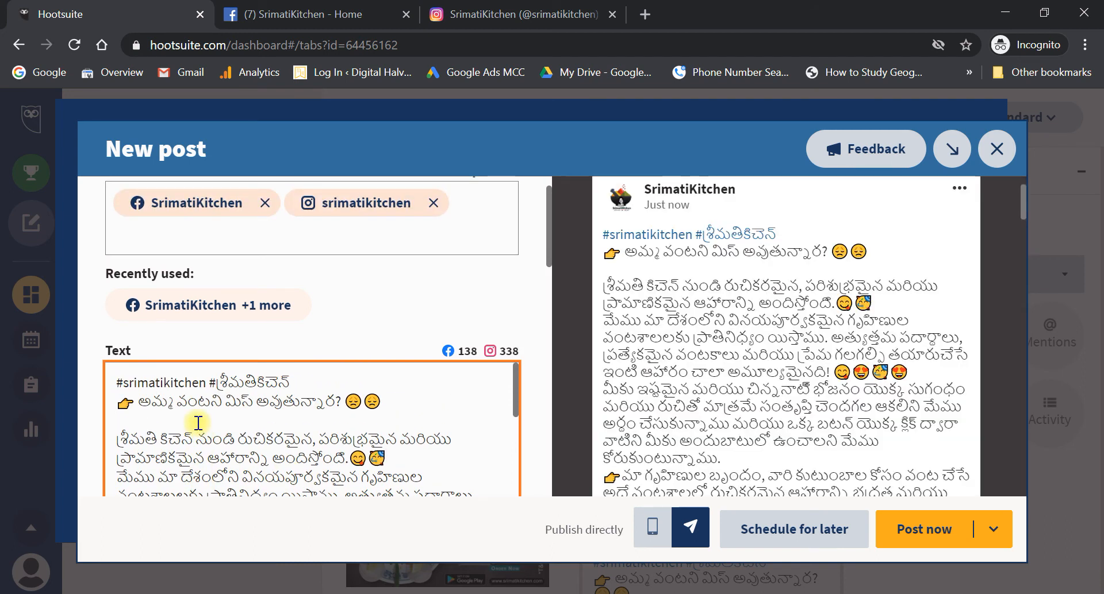
key(BackSpace)
scroll(198, 424, down, 5)
scroll(198, 424, down, 6)
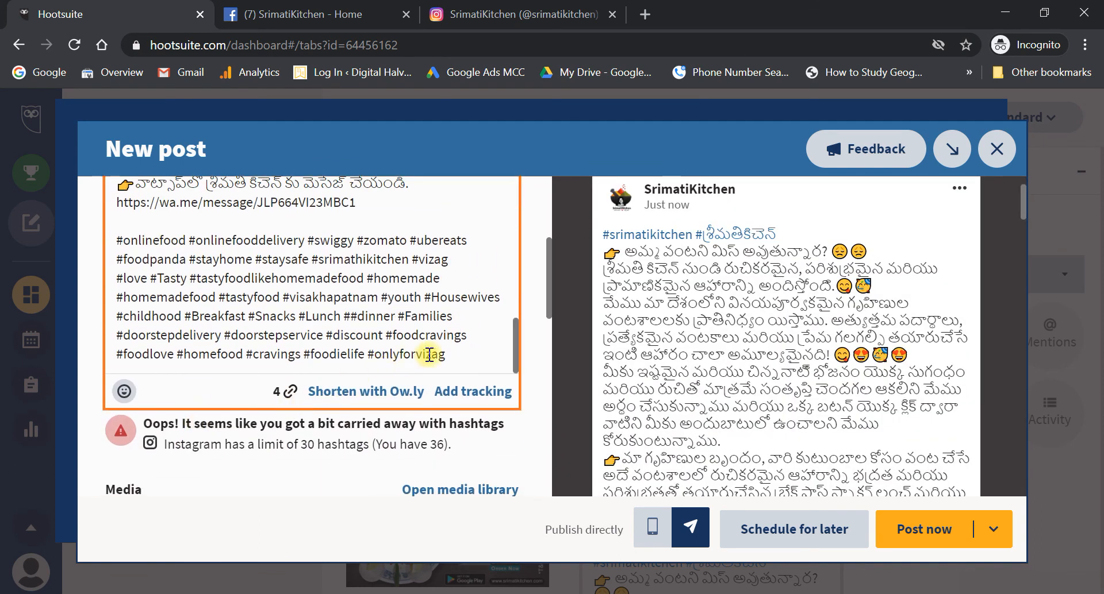
- Delete the hashtags from #foodcravings onward so the caption ends at #discount
shift+click(458, 361)
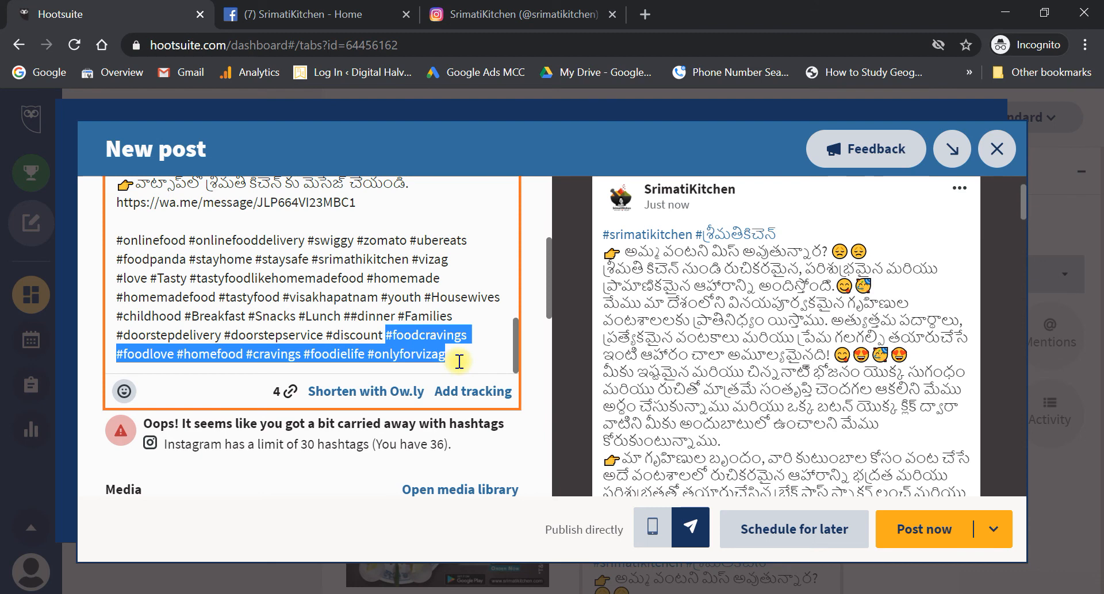
key(BackSpace)
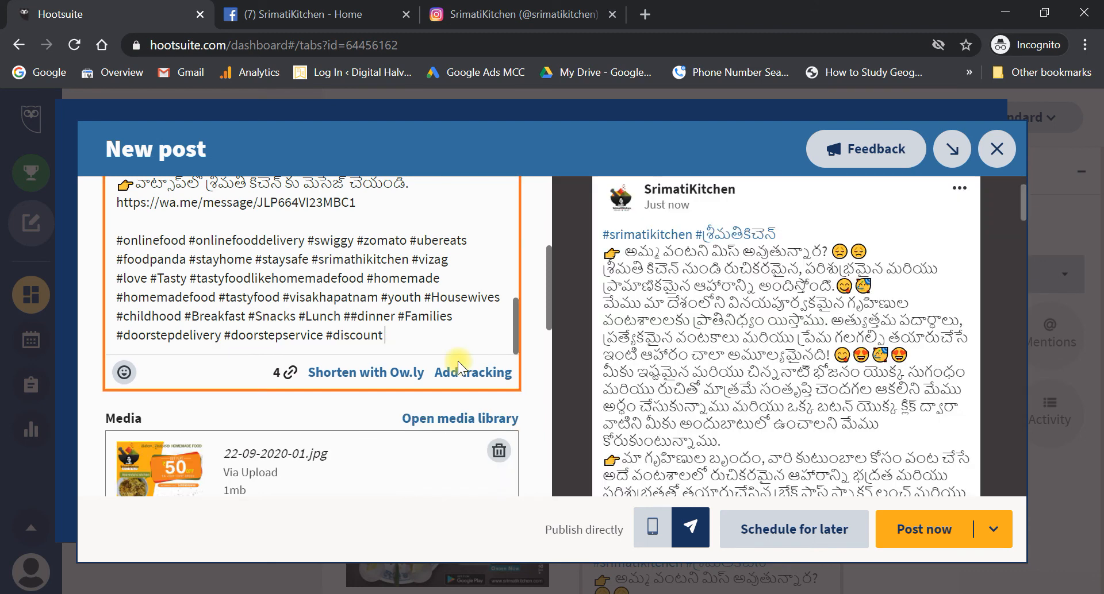
scroll(458, 361, down, 2)
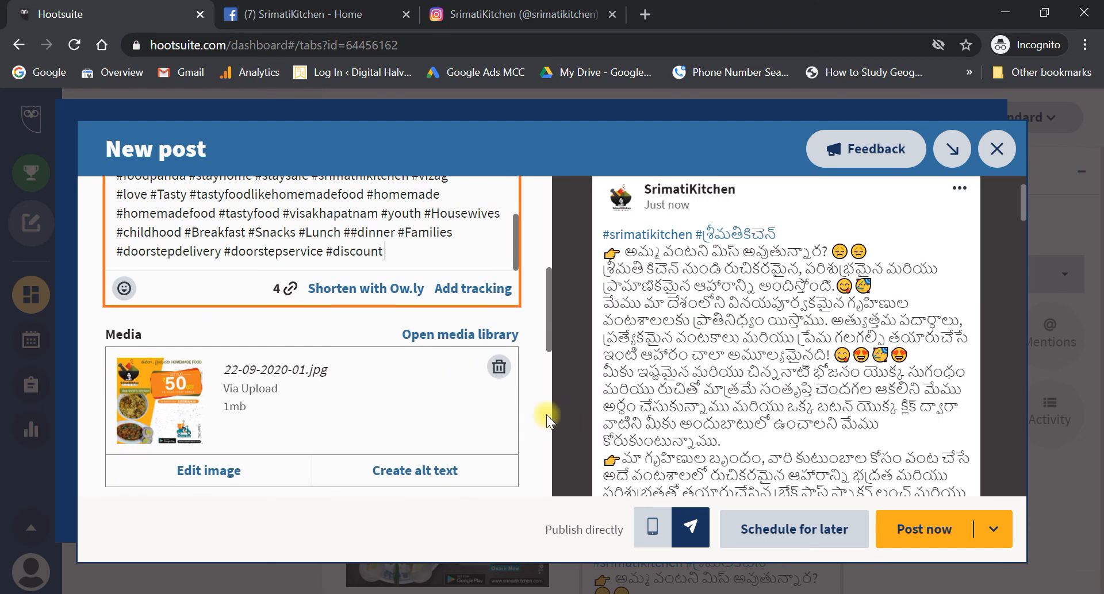
scroll(696, 389, down, 15)
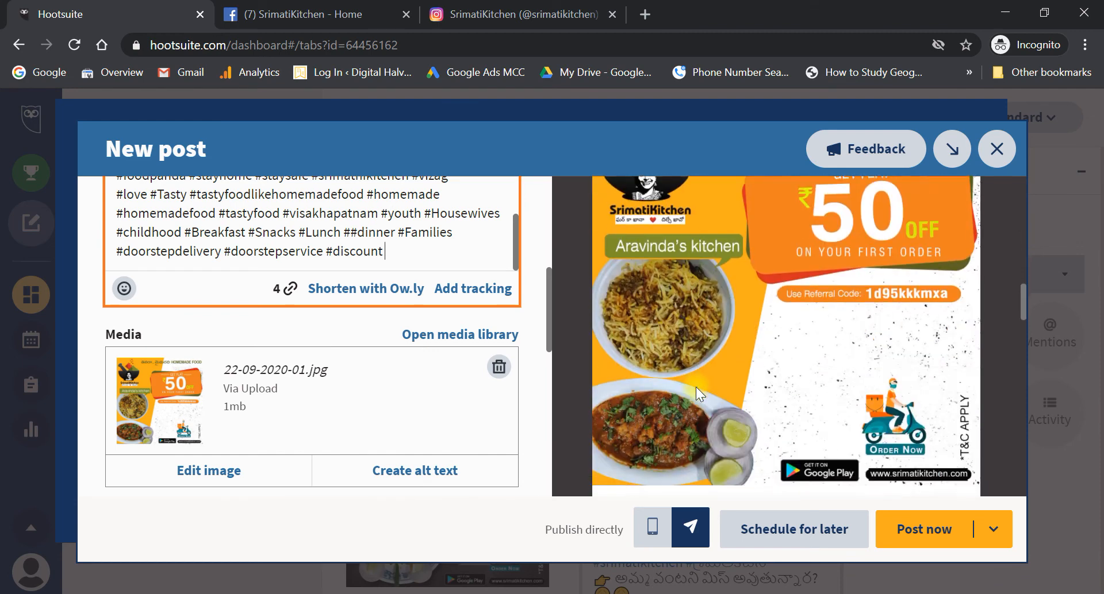
scroll(697, 388, down, 12)
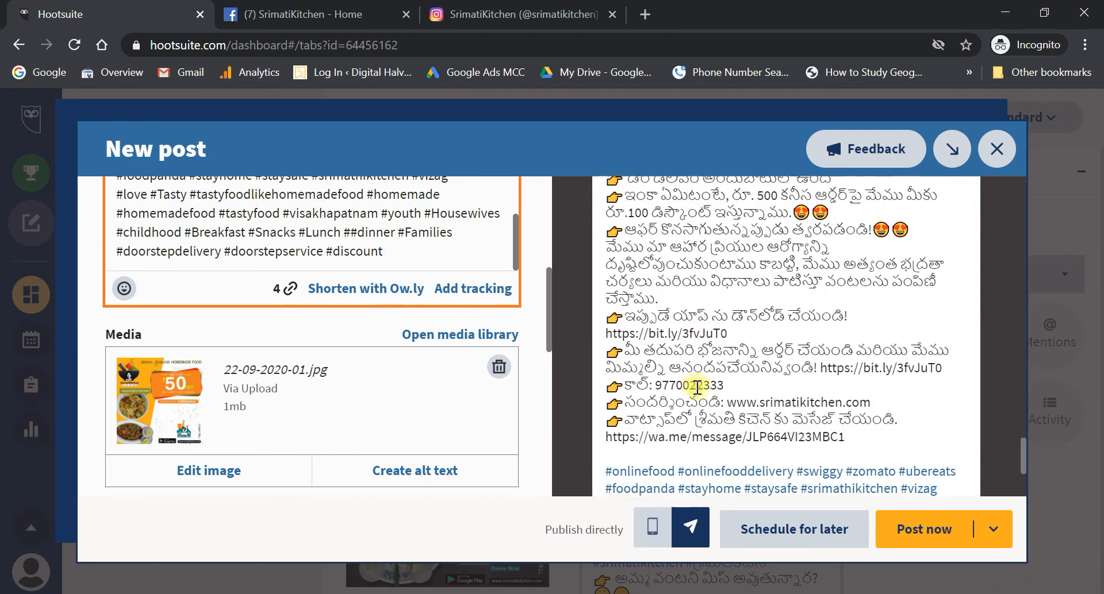
- Set the posting time to 12:15 PM on Tue, Sep 22 and schedule both posts
click(826, 541)
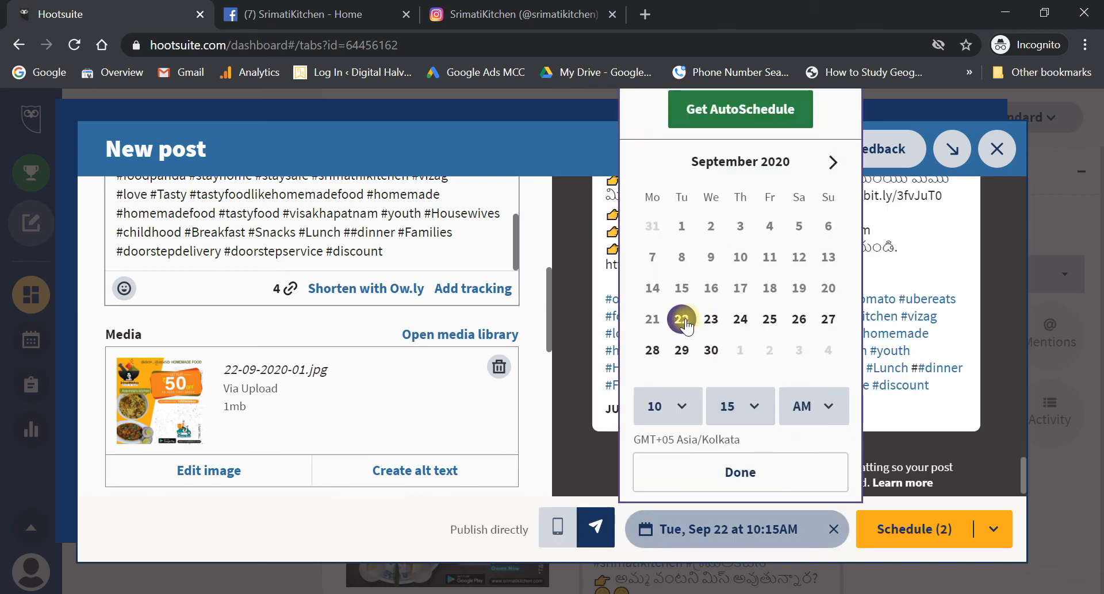
click(678, 402)
scroll(664, 348, down, 3)
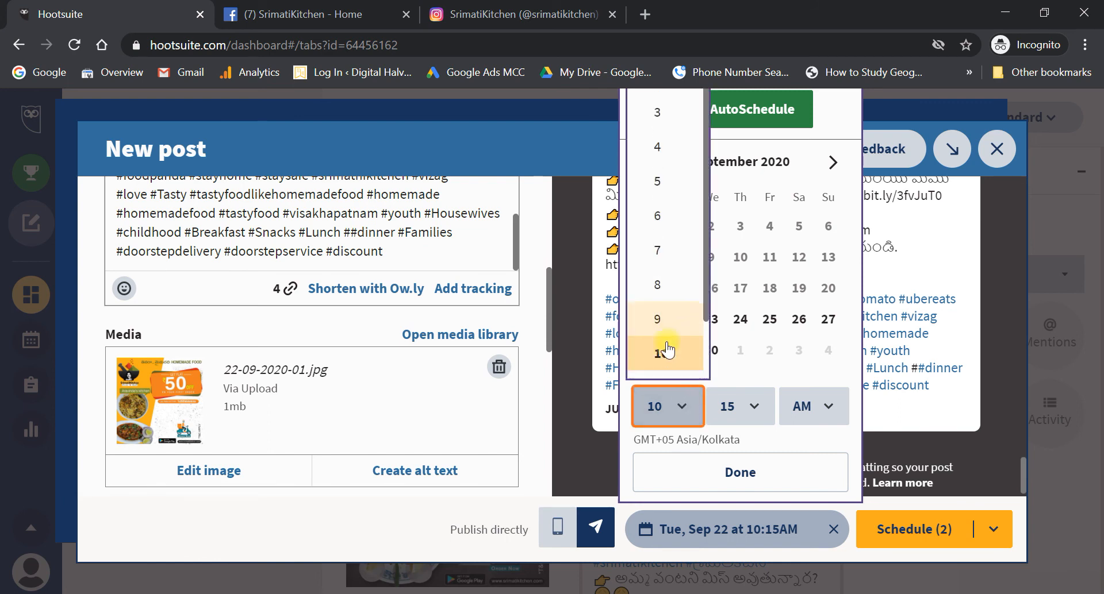
click(667, 350)
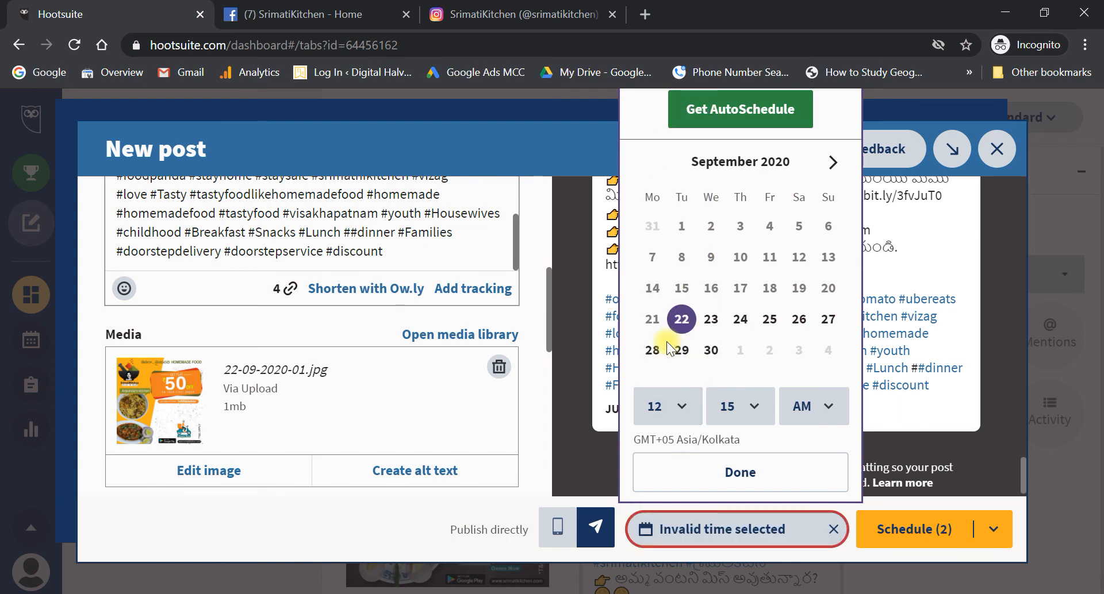
click(755, 418)
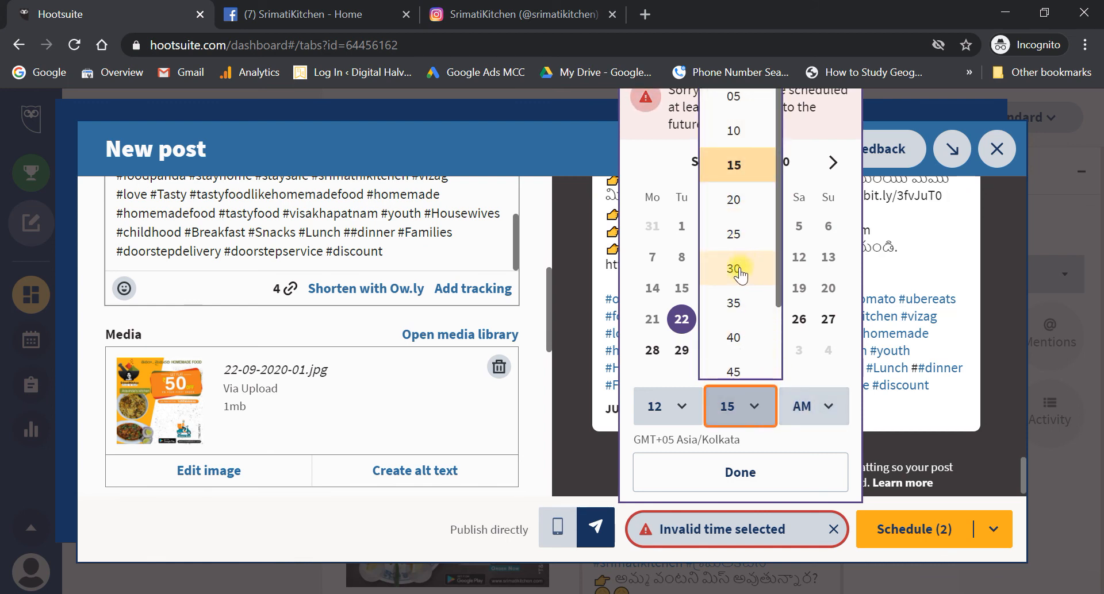
click(733, 165)
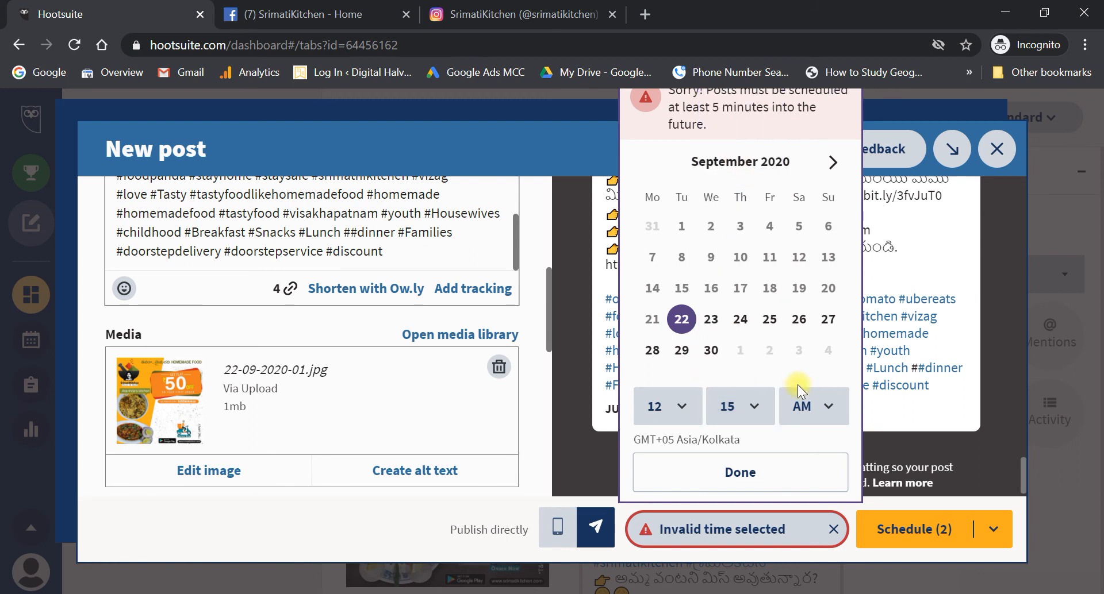
click(811, 412)
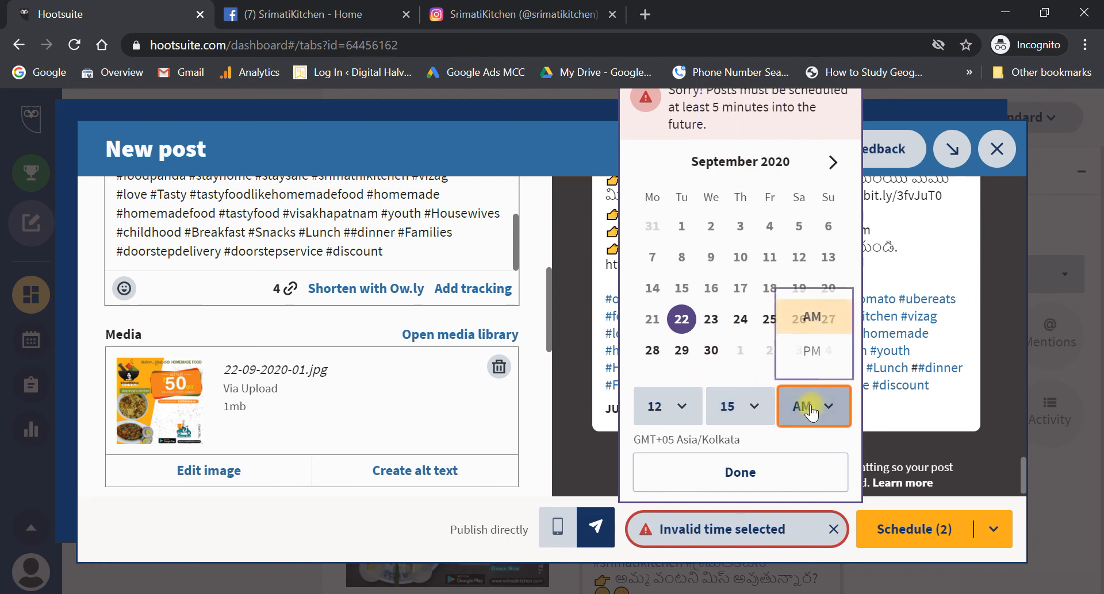
click(811, 358)
click(774, 471)
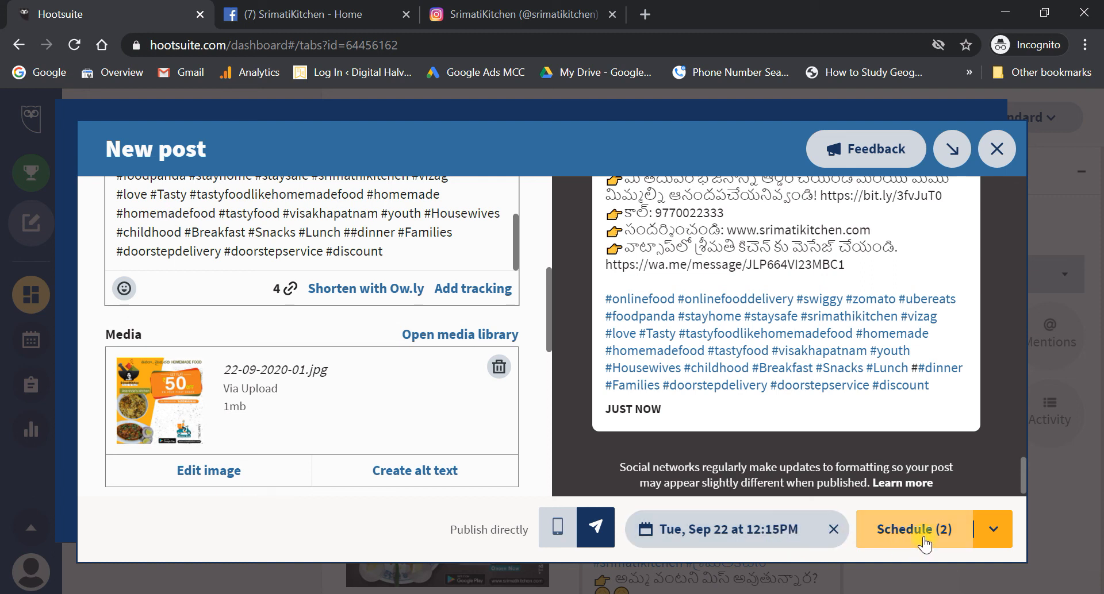
click(924, 542)
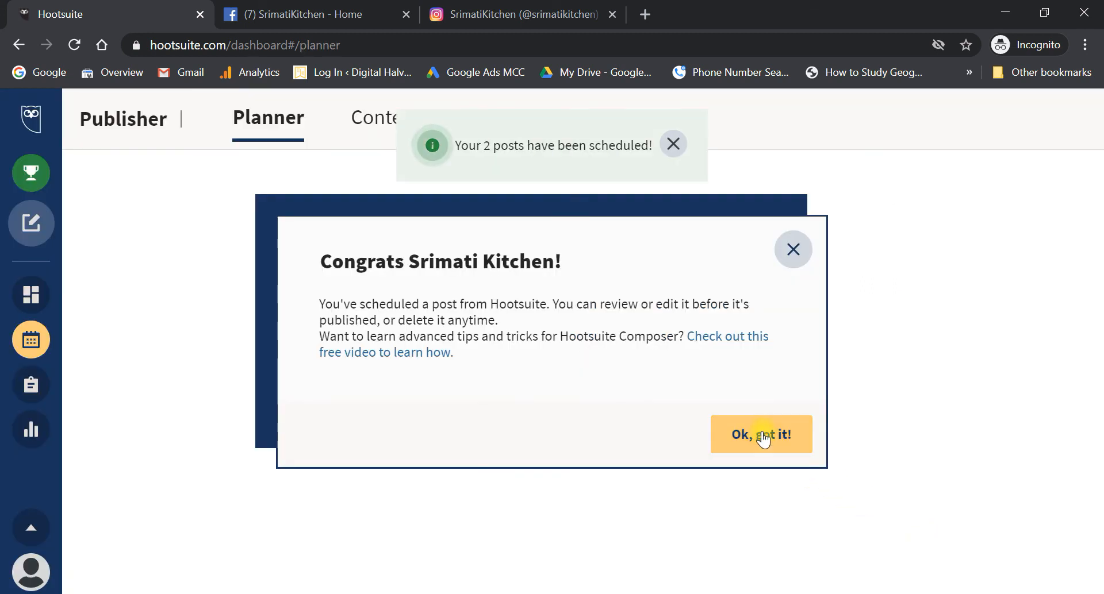
- Dismiss the congratulations note, confirm both 12:15pm posts on Tue 22, then minimise the browser
click(761, 434)
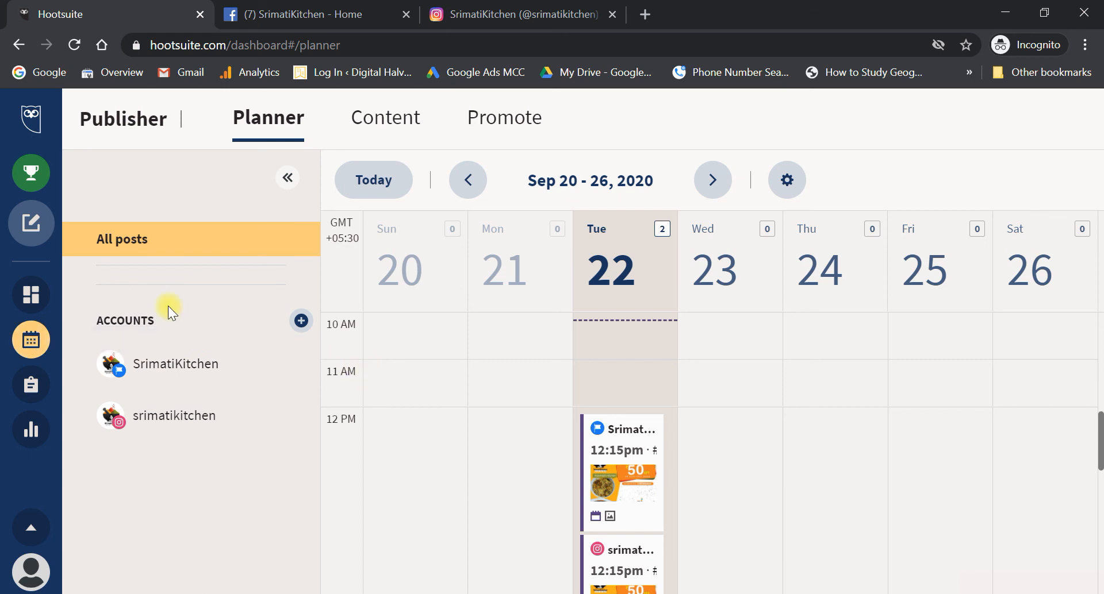
drag(81, 111, 166, 122)
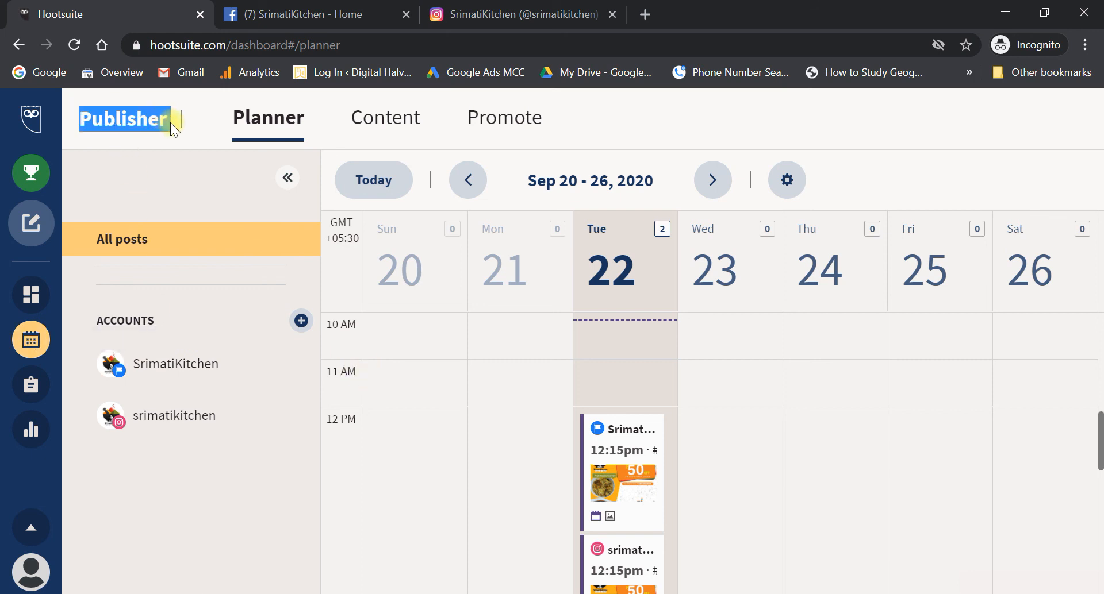
scroll(464, 344, down, 1)
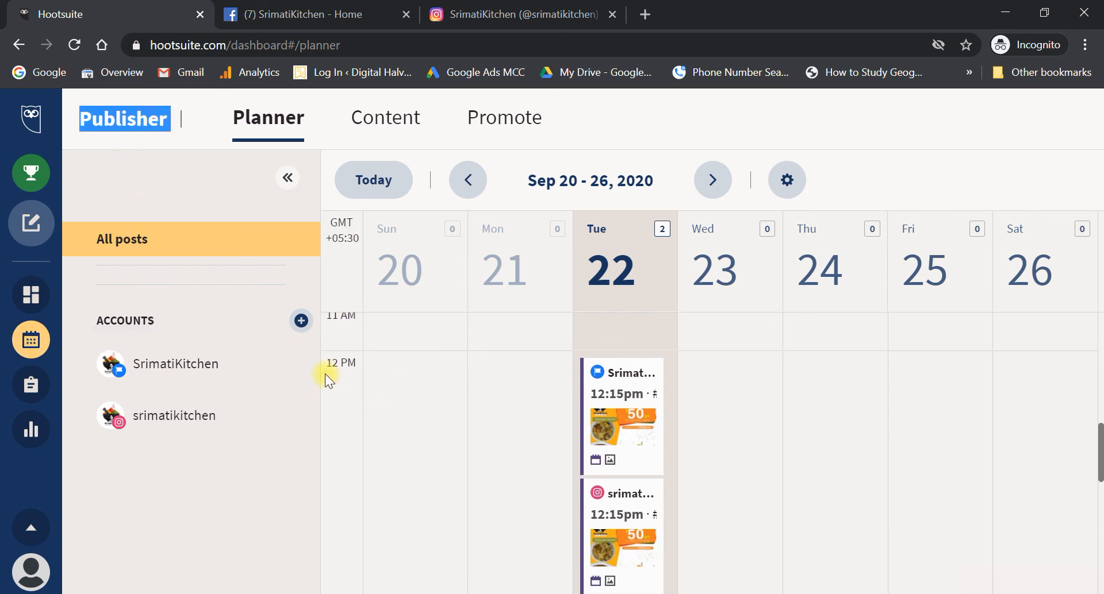
scroll(632, 446, down, 2)
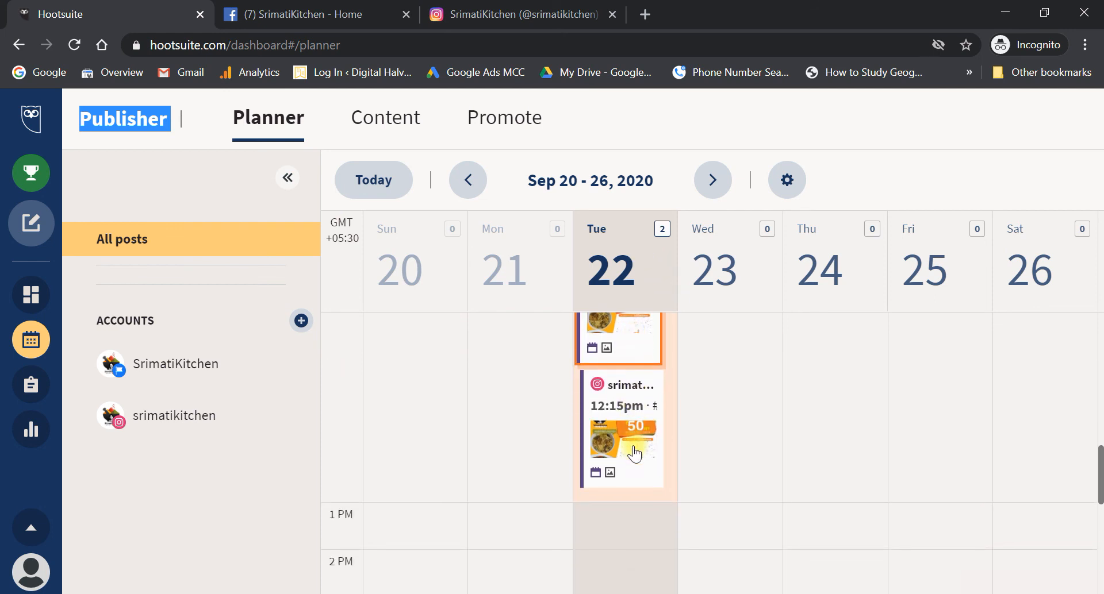
scroll(630, 393, up, 2)
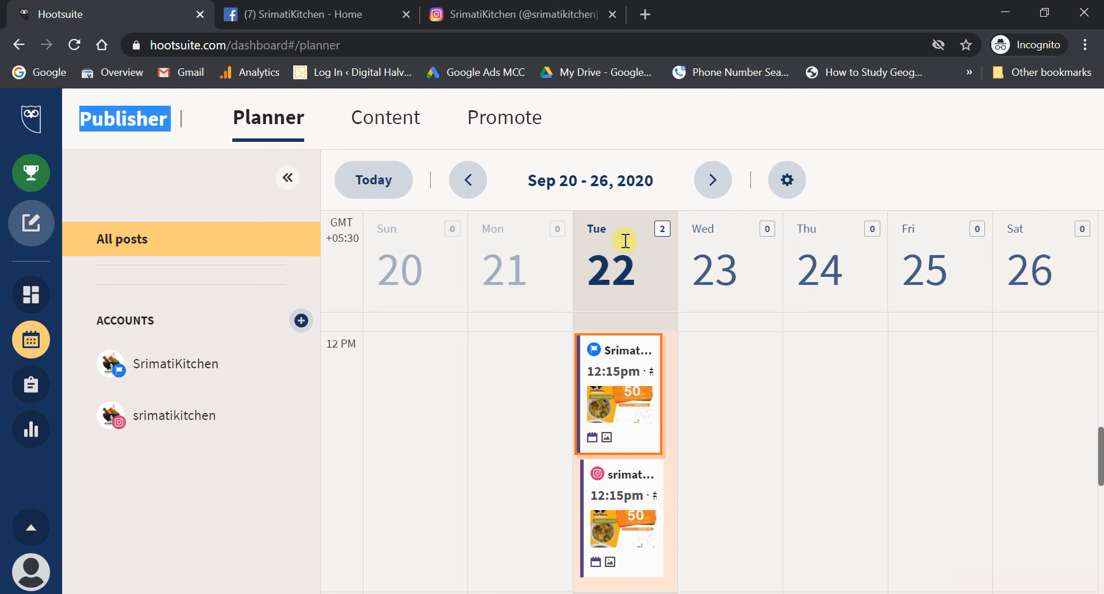
click(1003, 13)
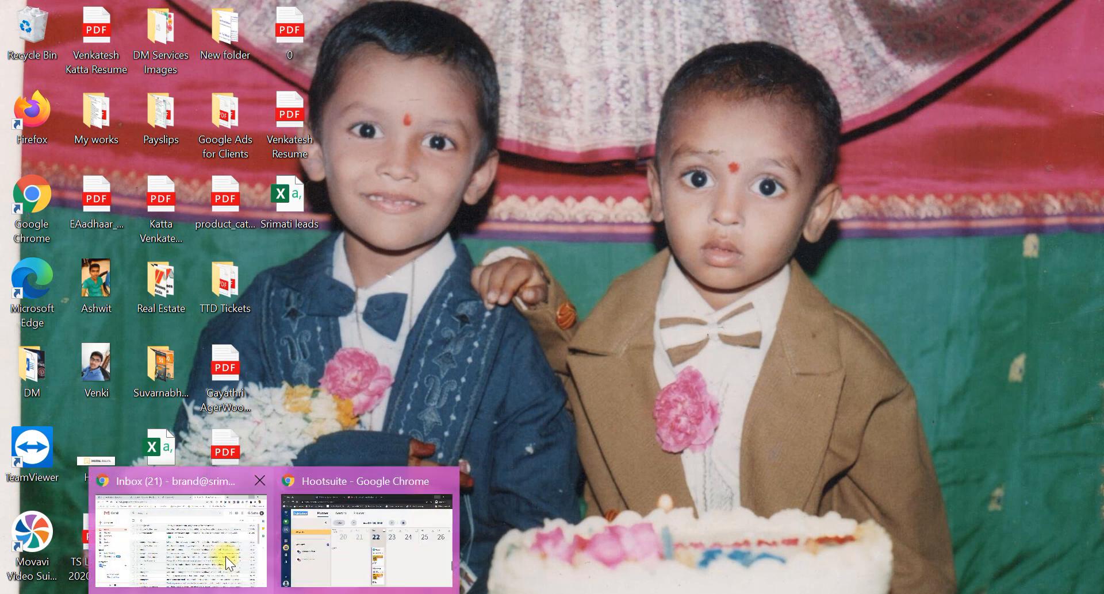
- Restore the Gmail browser window, load hootsuite.com in a new tab and open its Dashboard
click(223, 554)
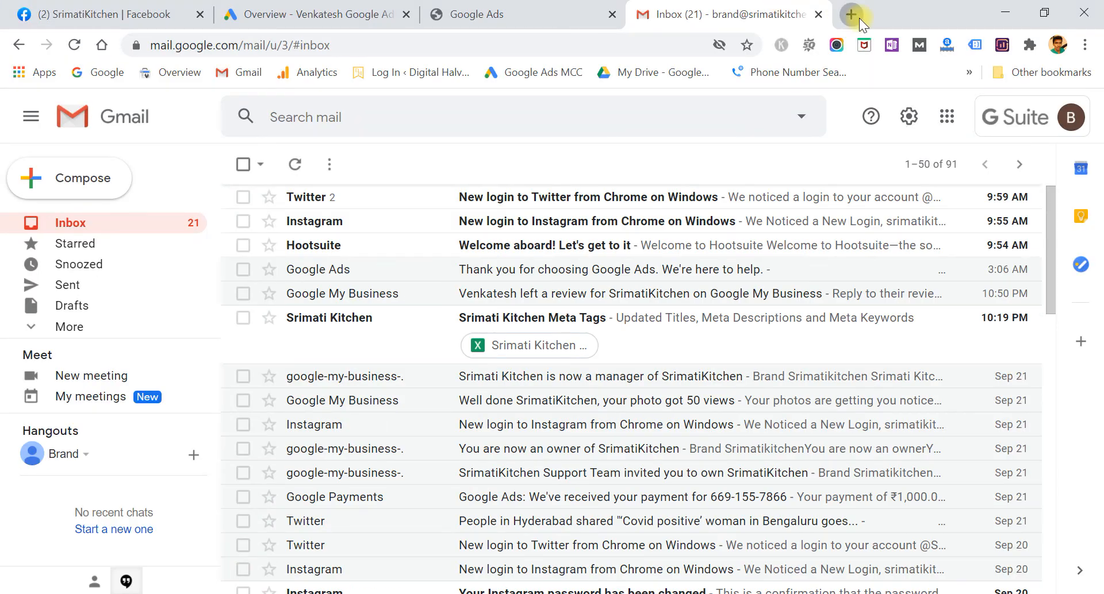
click(857, 18)
text(hooy)
key(BackSpace)
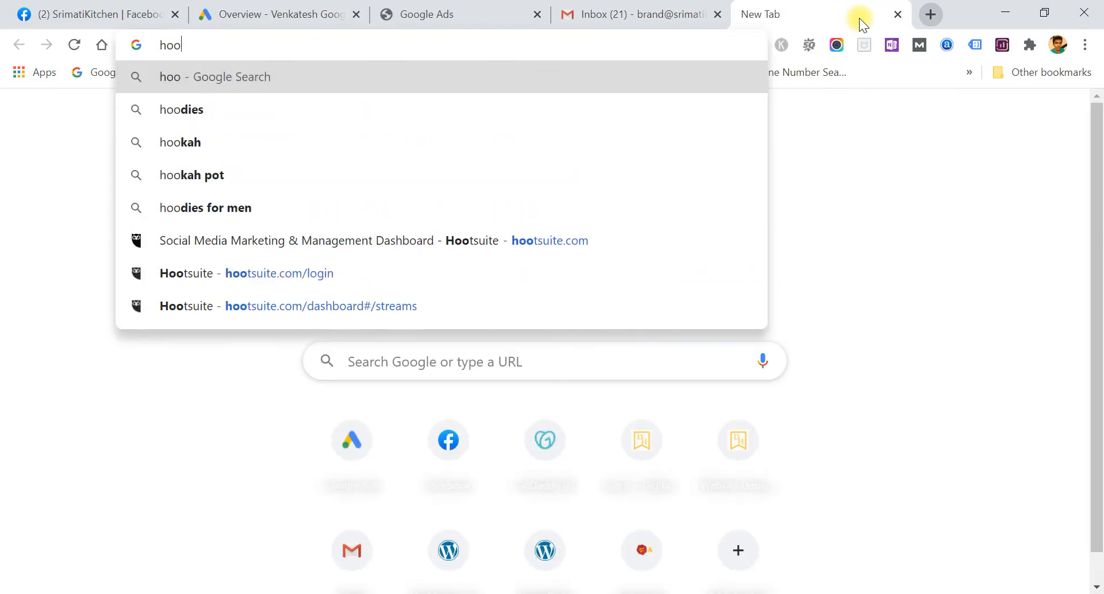
text(t)
key(Return)
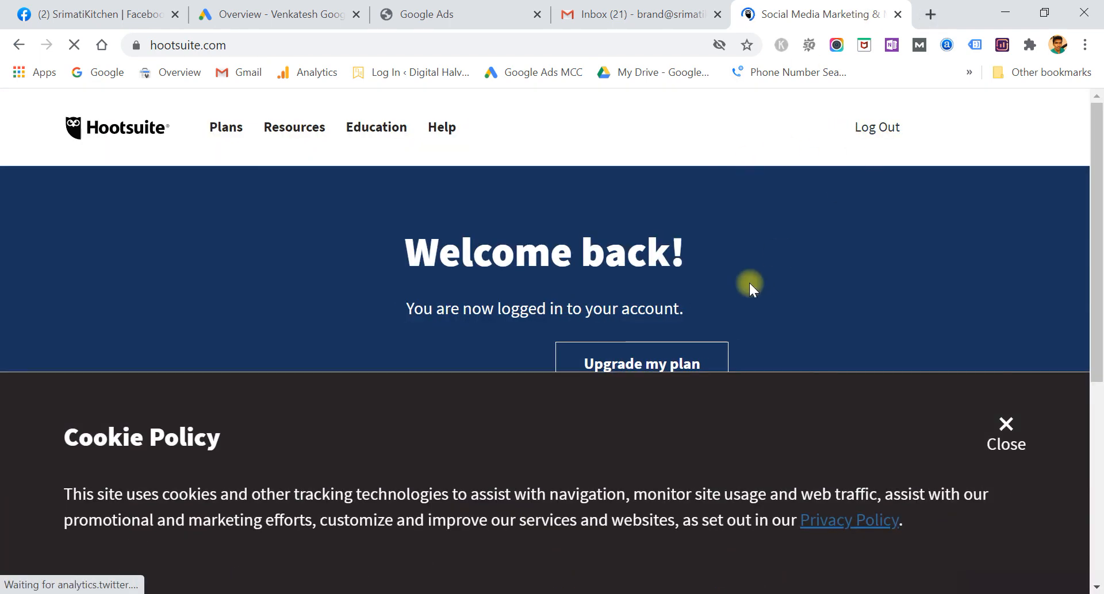
click(999, 428)
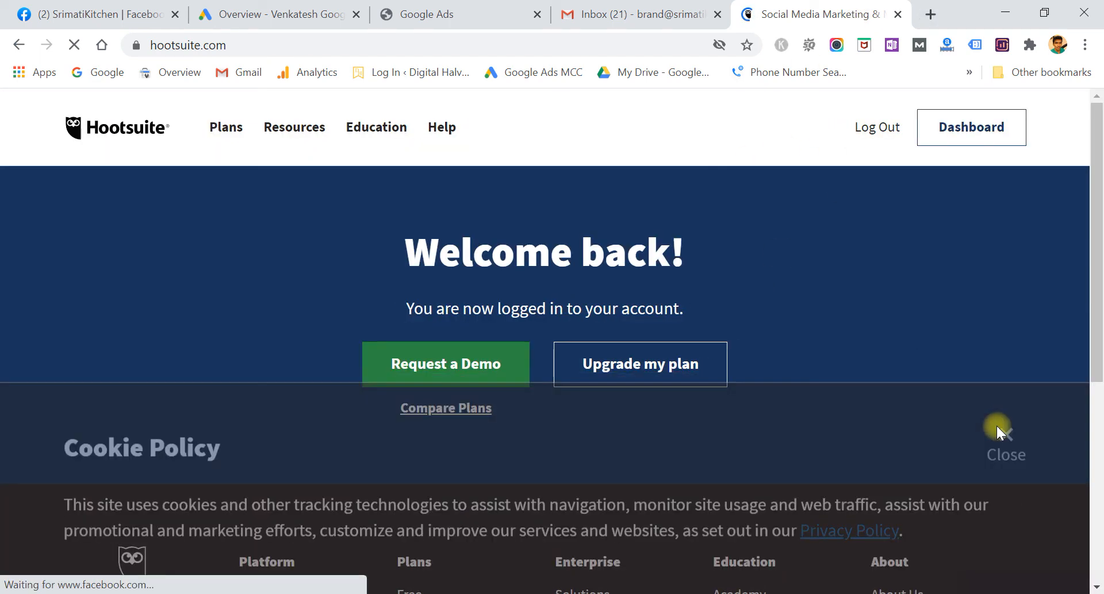
click(956, 141)
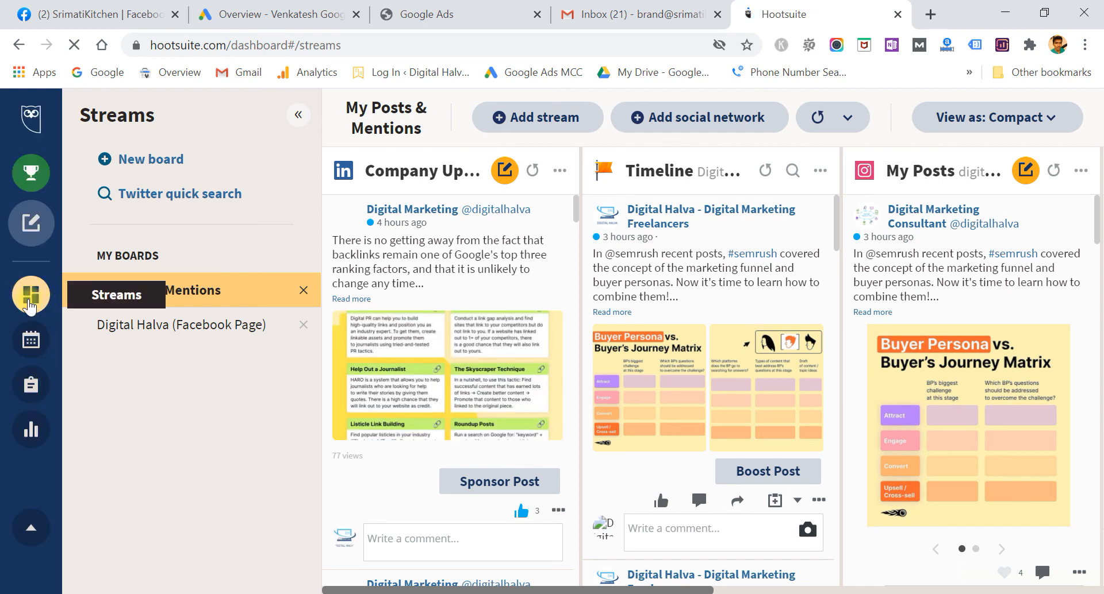
- Open the Publisher planner and look over Digital Halva's scheduled posts
click(32, 342)
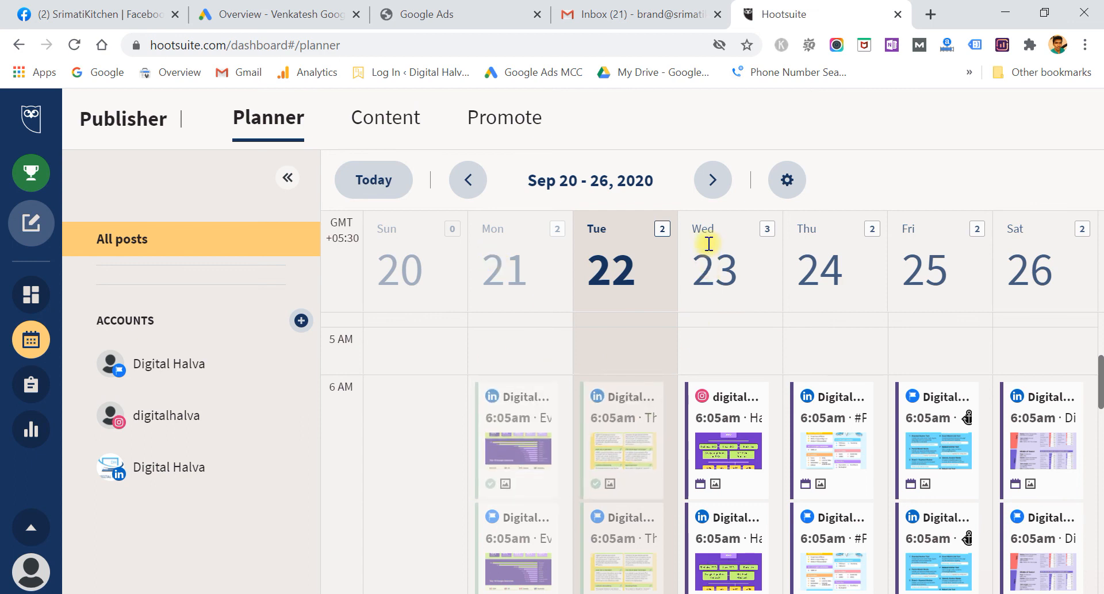
scroll(842, 517, down, 3)
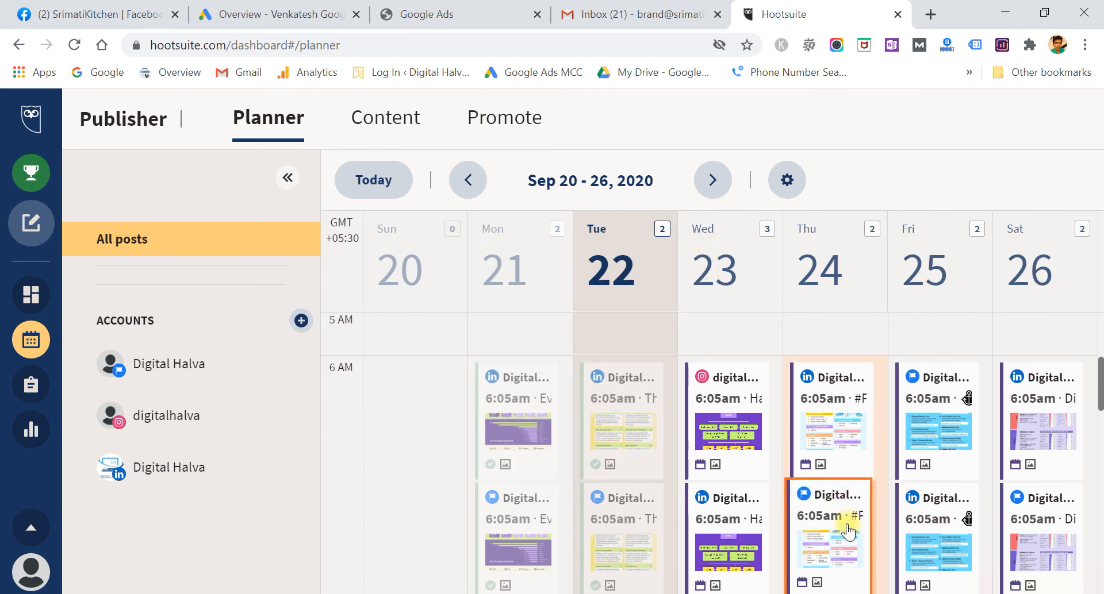
scroll(738, 460, down, 3)
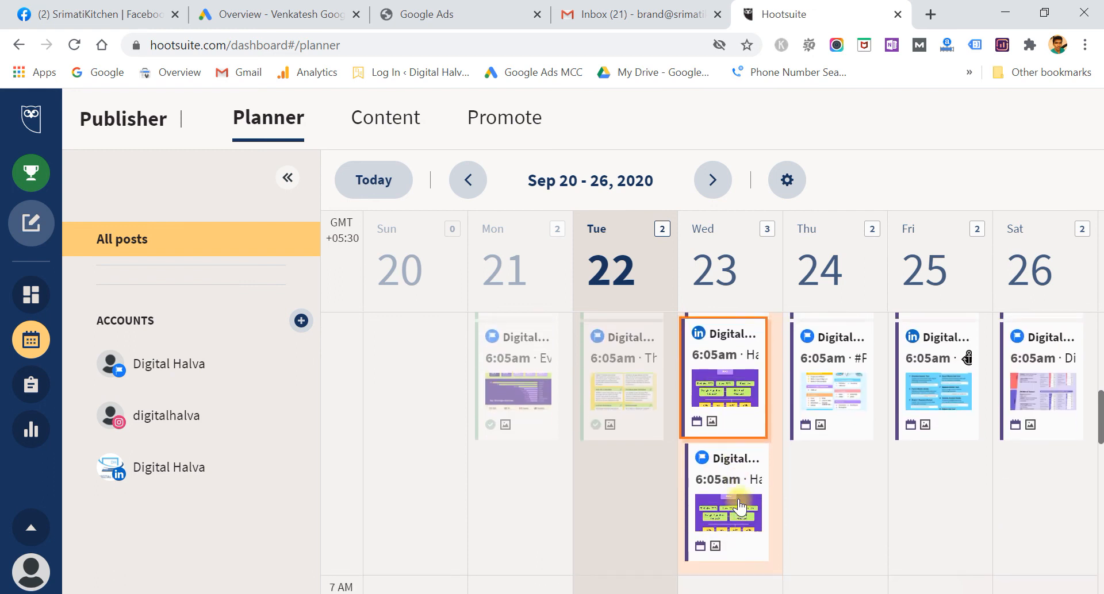
scroll(735, 494, up, 3)
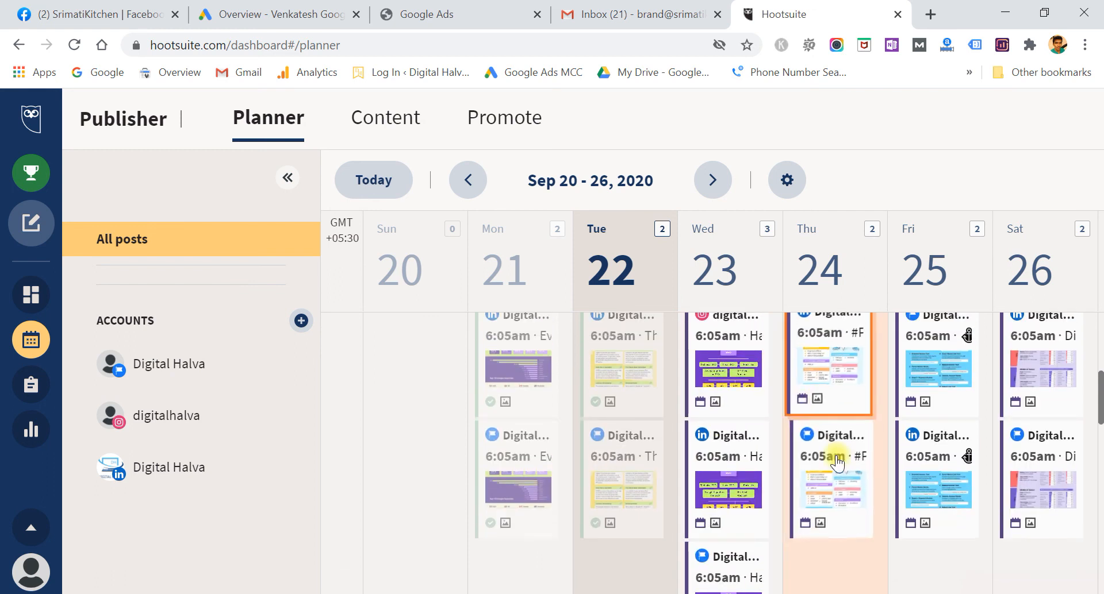
scroll(733, 451, up, 2)
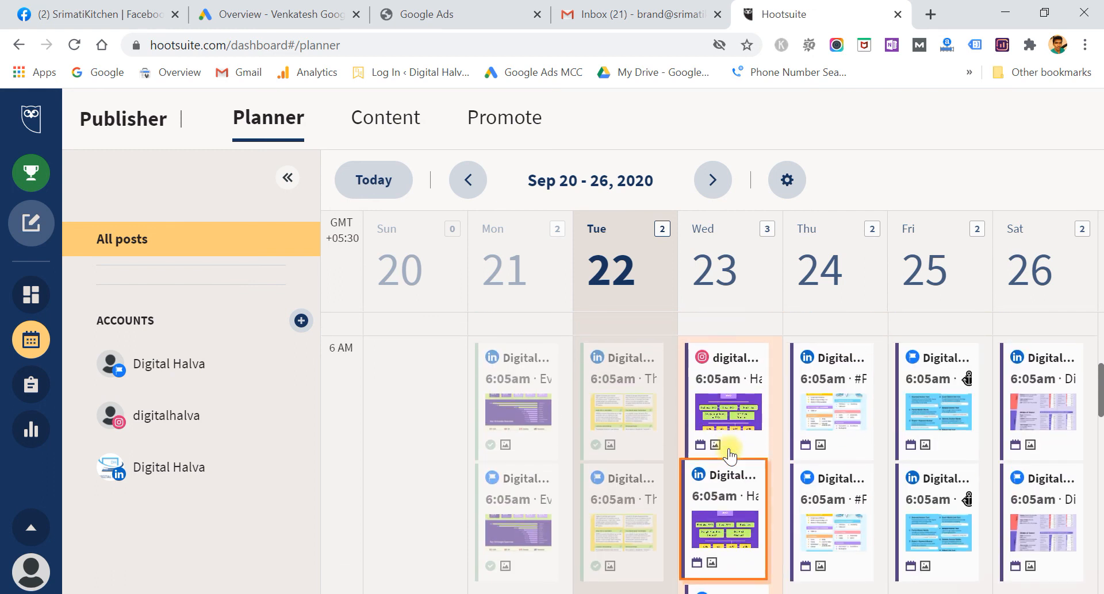
scroll(728, 488, down, 2)
scroll(726, 513, down, 2)
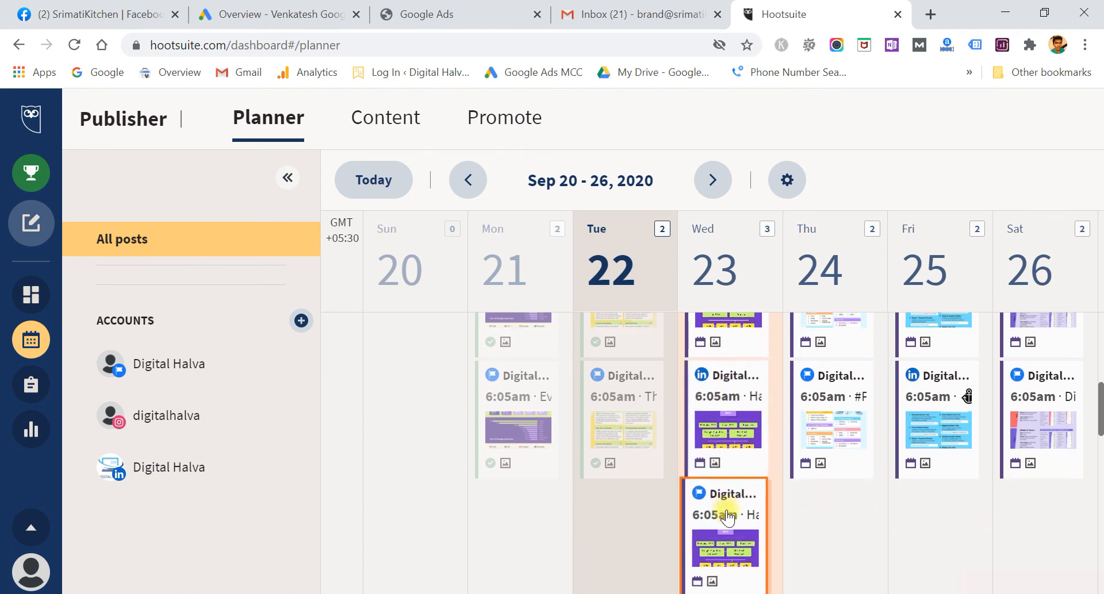
- Advance the planner to the Sep 27 – Oct 3, 2020 week and review its 6:05am posts
click(712, 195)
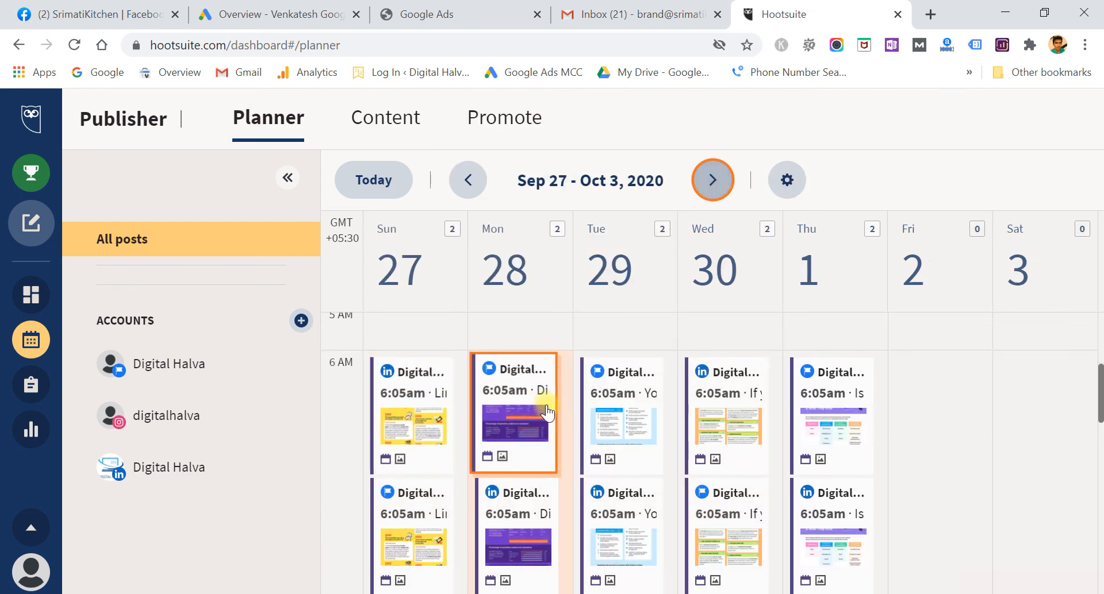
double_click(816, 261)
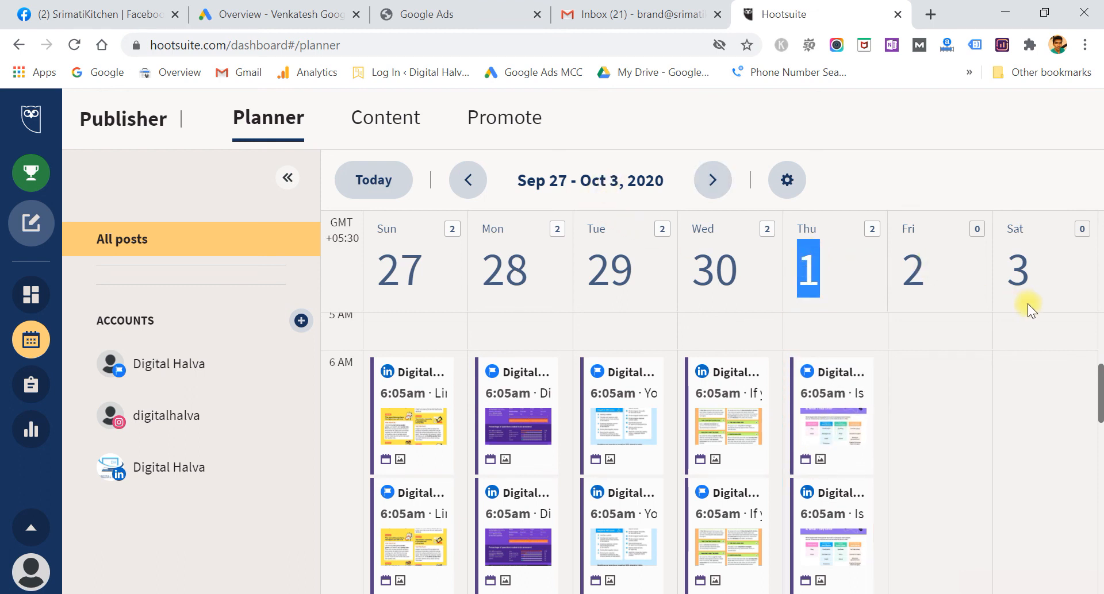
click(812, 266)
scroll(763, 517, down, 4)
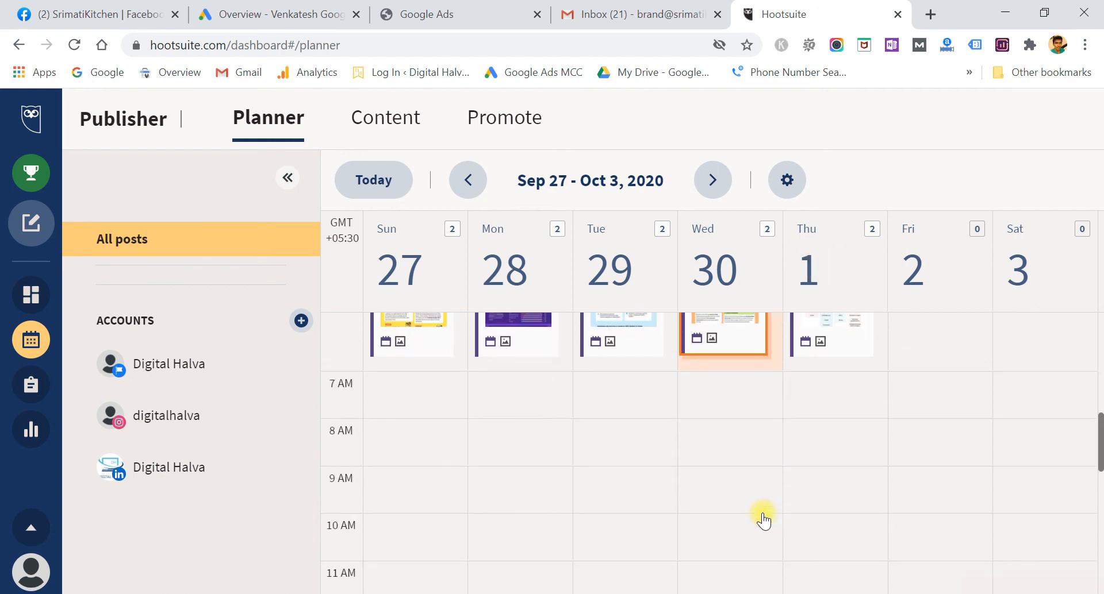
scroll(764, 519, up, 3)
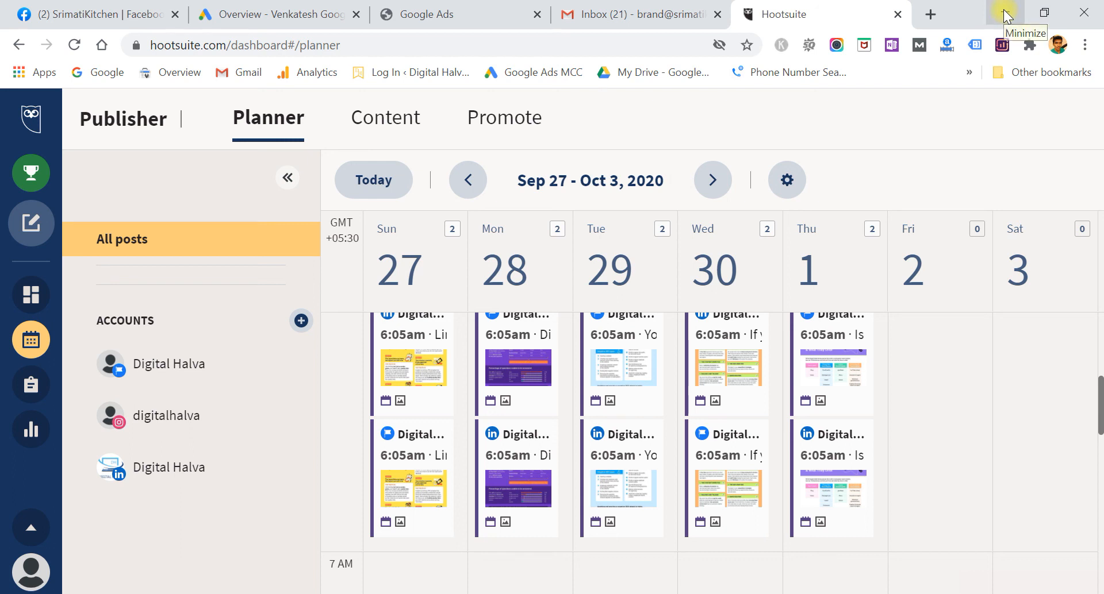
- Switch back to the incognito window with the SrimatiKitchen planner showing two 12:15pm posts on Tue 22
mouse_move(296, 592)
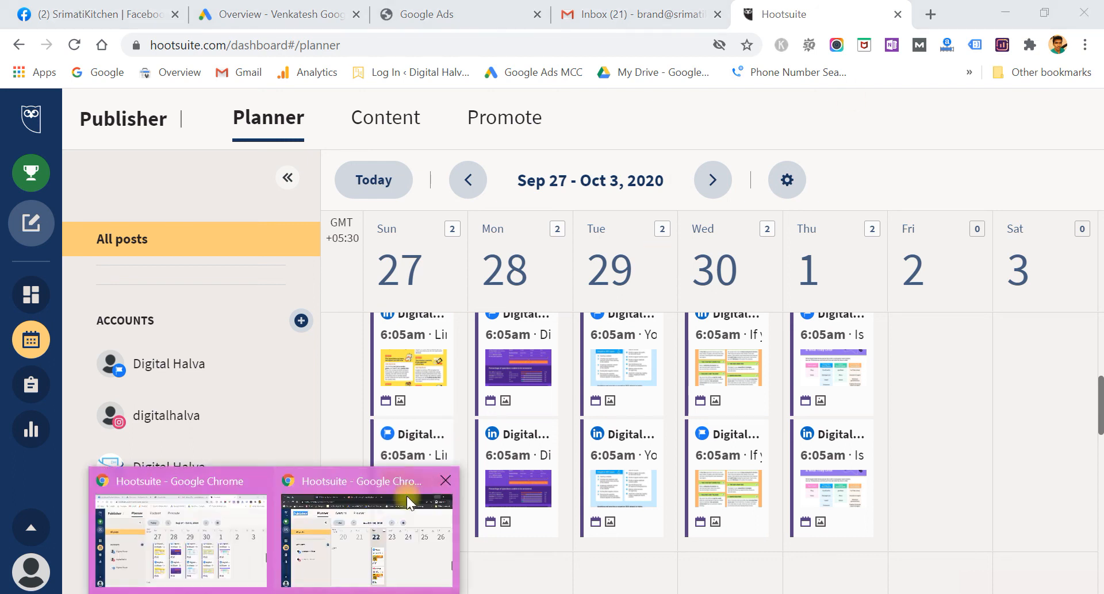
click(412, 533)
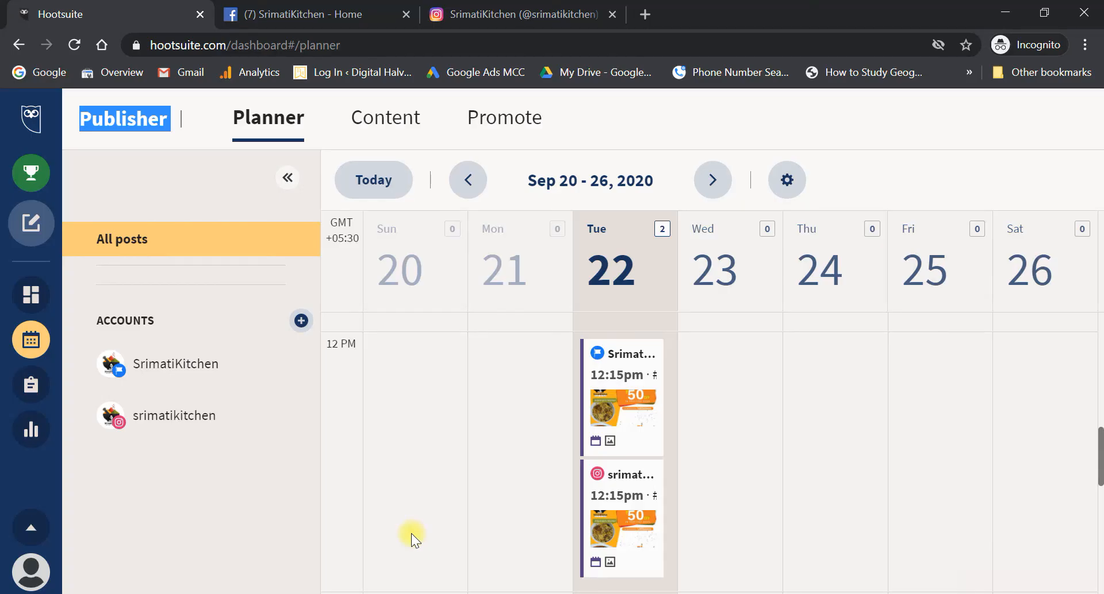